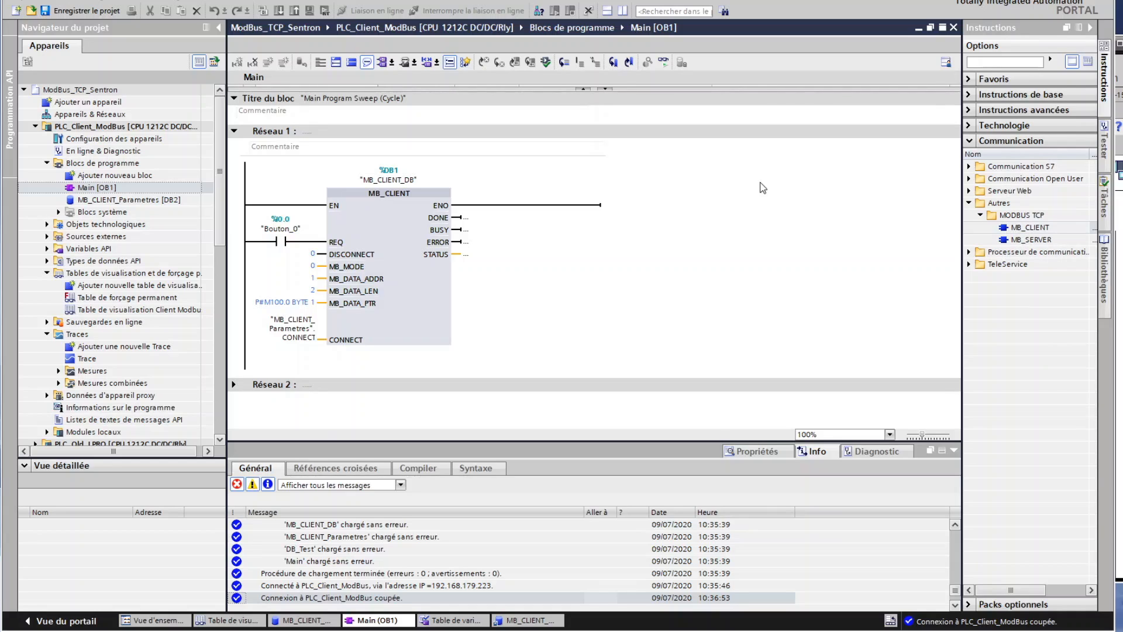
Step: Open the MB_CLIENT help page on MB_MODE, MB_DATA_ADDR and MB_DATA_LEN and examine how their values select each Modbus function
click(412, 213)
click(403, 291)
click(555, 584)
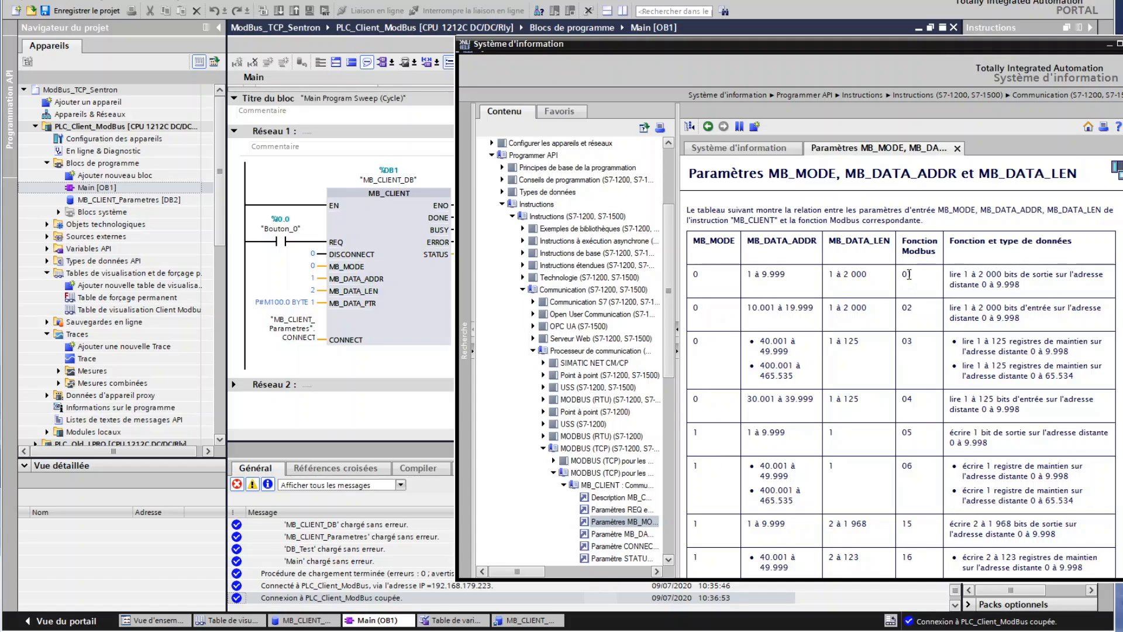
double_click(907, 307)
drag(696, 274, 700, 313)
click(700, 312)
double_click(906, 274)
click(702, 283)
double_click(1003, 402)
click(764, 343)
drag(770, 344, 761, 344)
double_click(1015, 344)
click(709, 280)
Step: Return to Main [OB1] and review the mode, data pointer and CONNECT inputs of the MB_CLIENT block
click(354, 268)
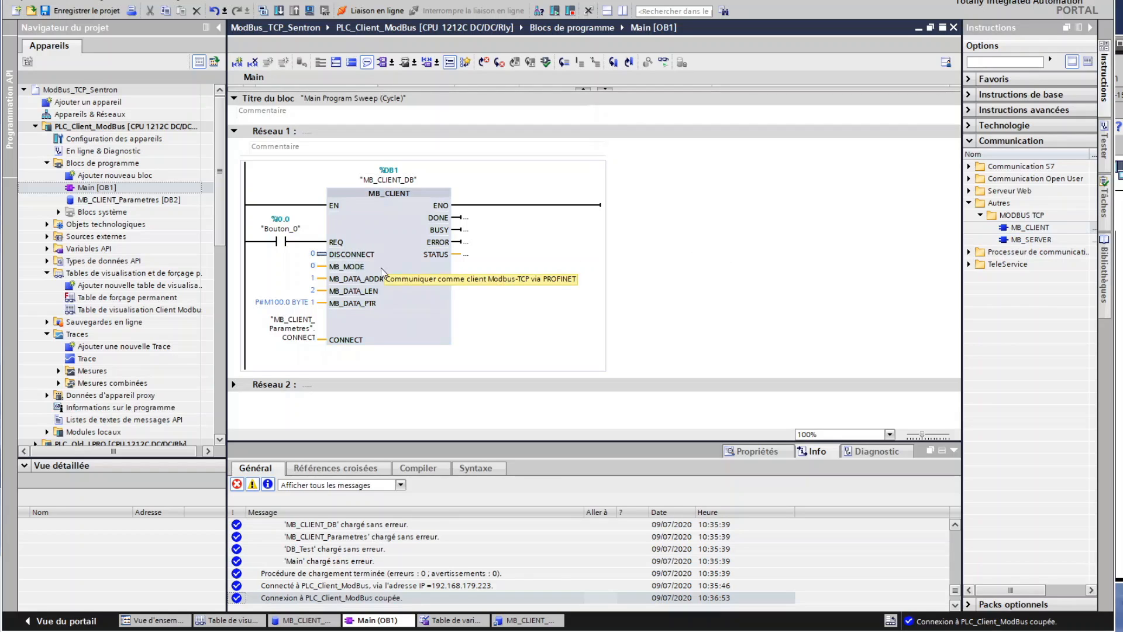
click(347, 270)
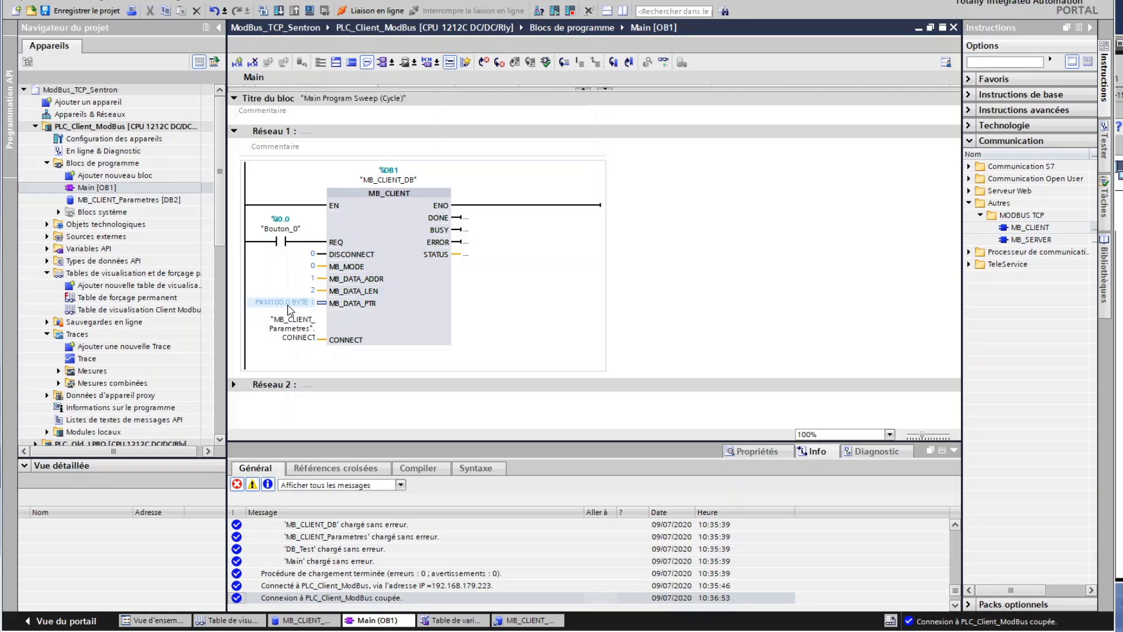
click(347, 334)
click(330, 342)
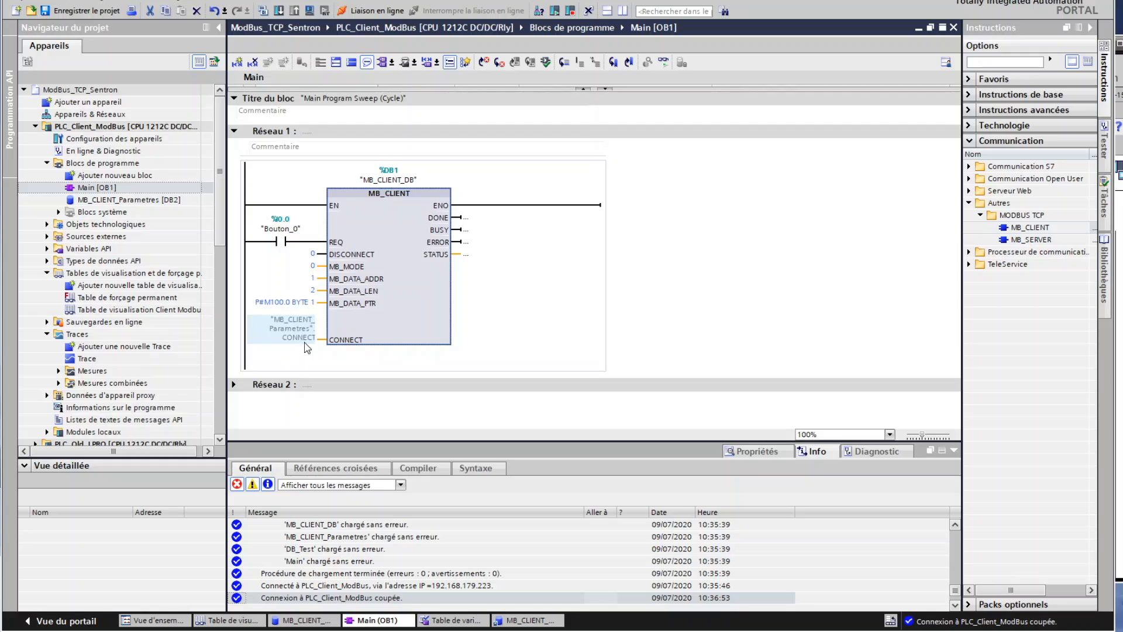
Step: Open the MB_CLIENT_Parametres [DB2] data block and review the CONNECT structure's data type, InterfaceId, ID, ConnectionType and ActiveEstablished entries
double_click(108, 201)
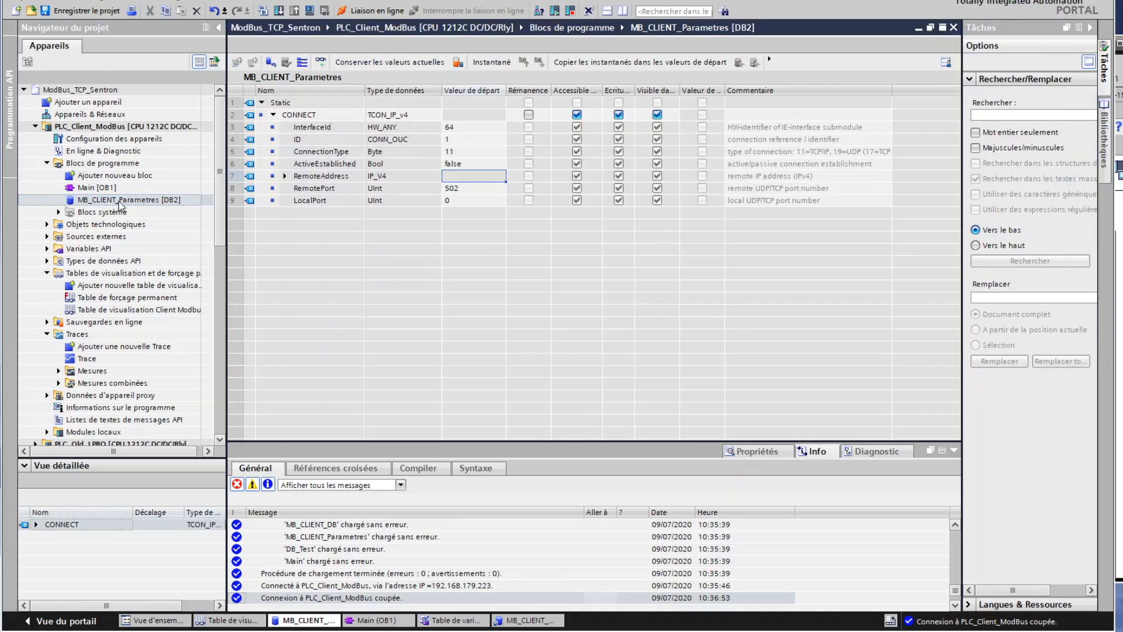
click(303, 116)
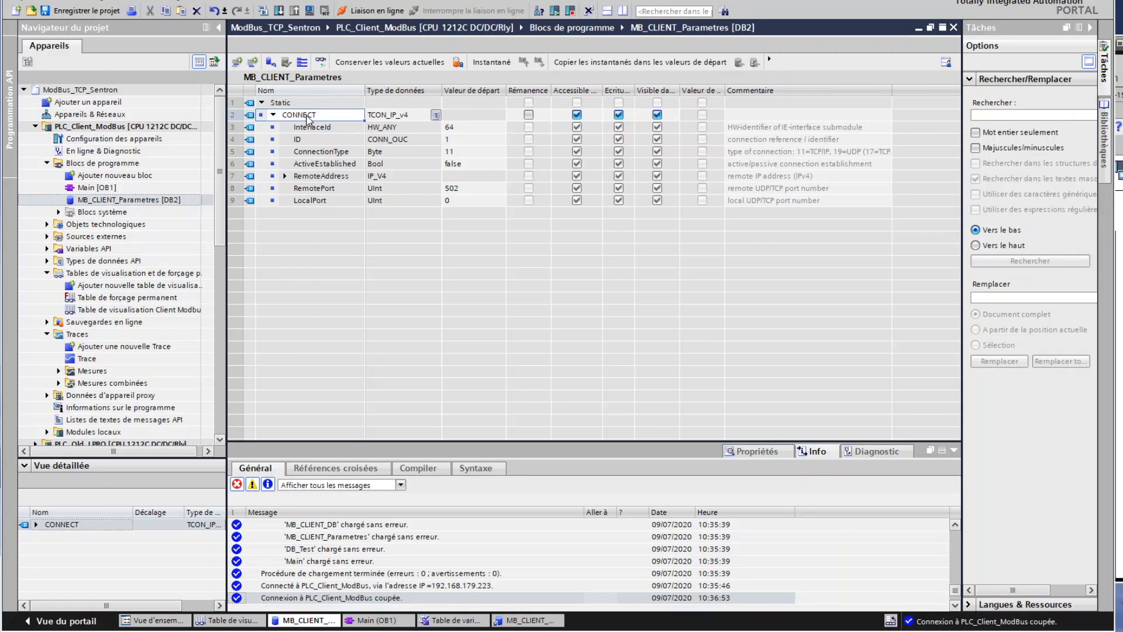
double_click(402, 119)
click(392, 116)
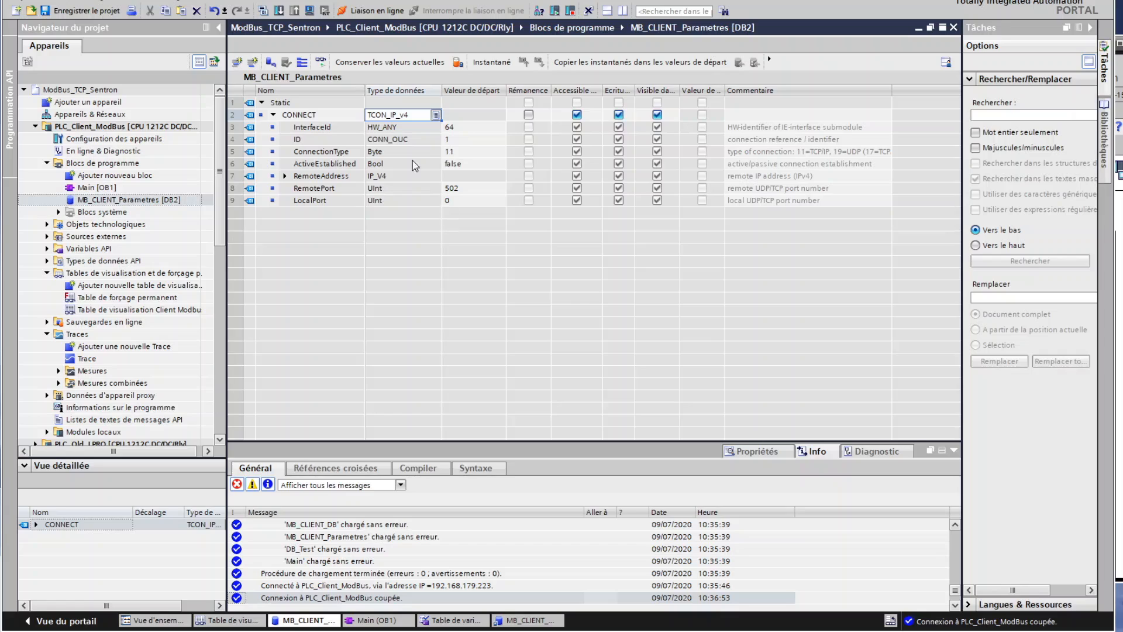
click(316, 129)
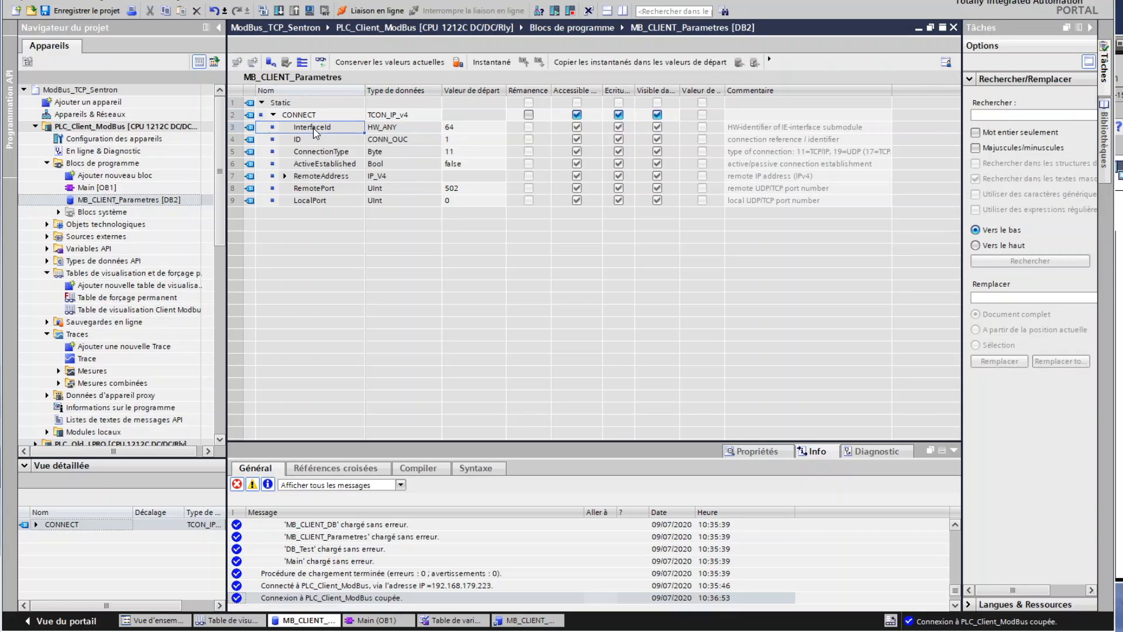
click(459, 129)
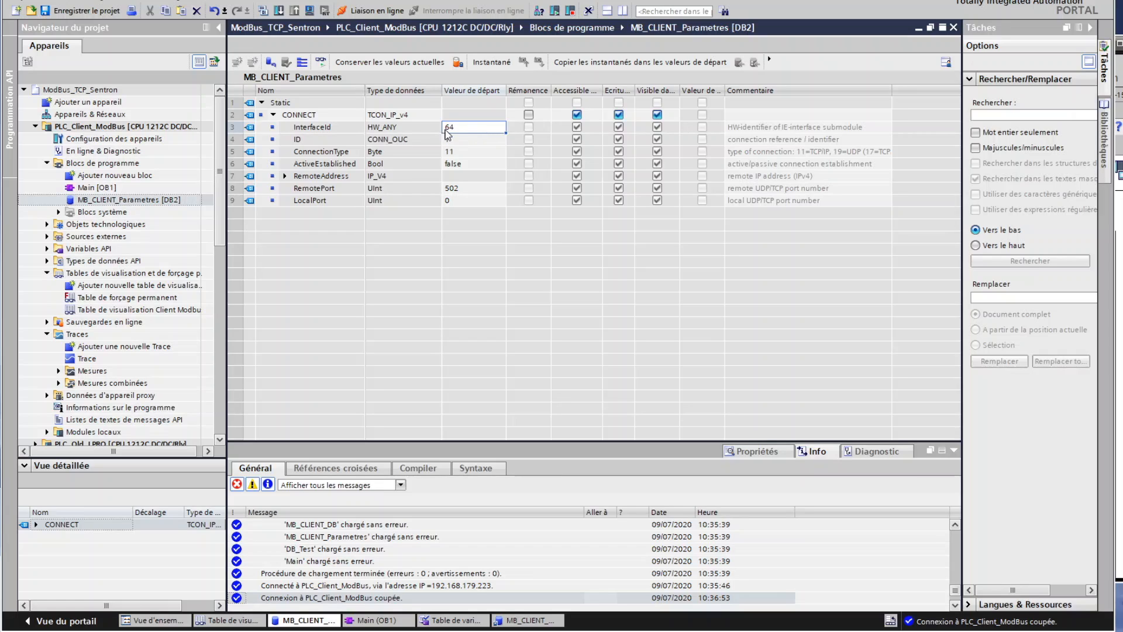
click(312, 143)
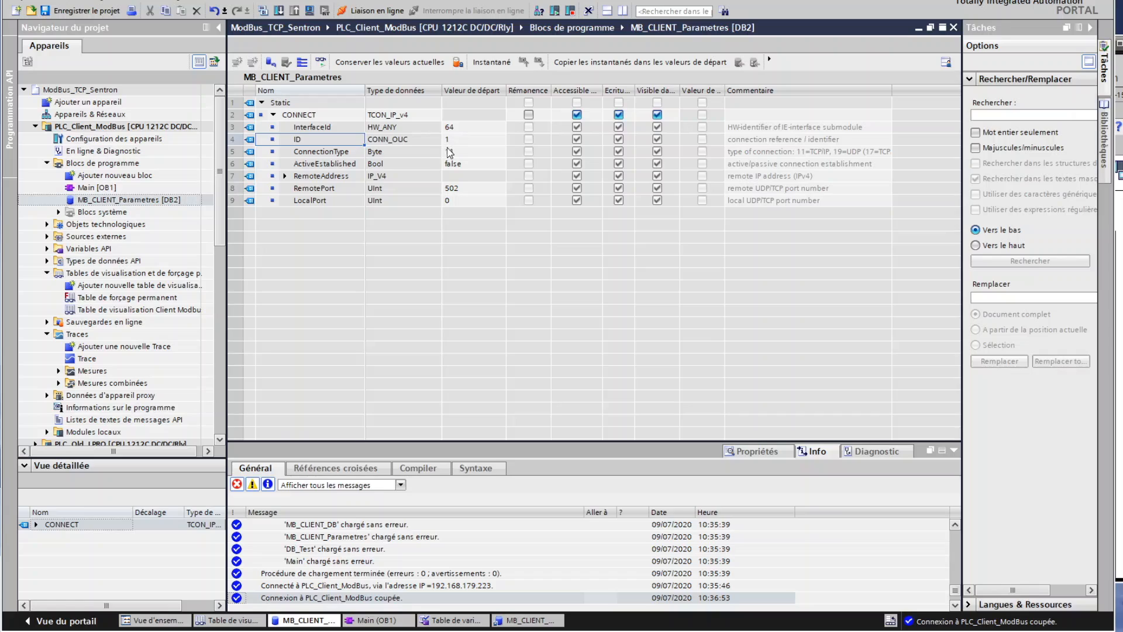
click(331, 154)
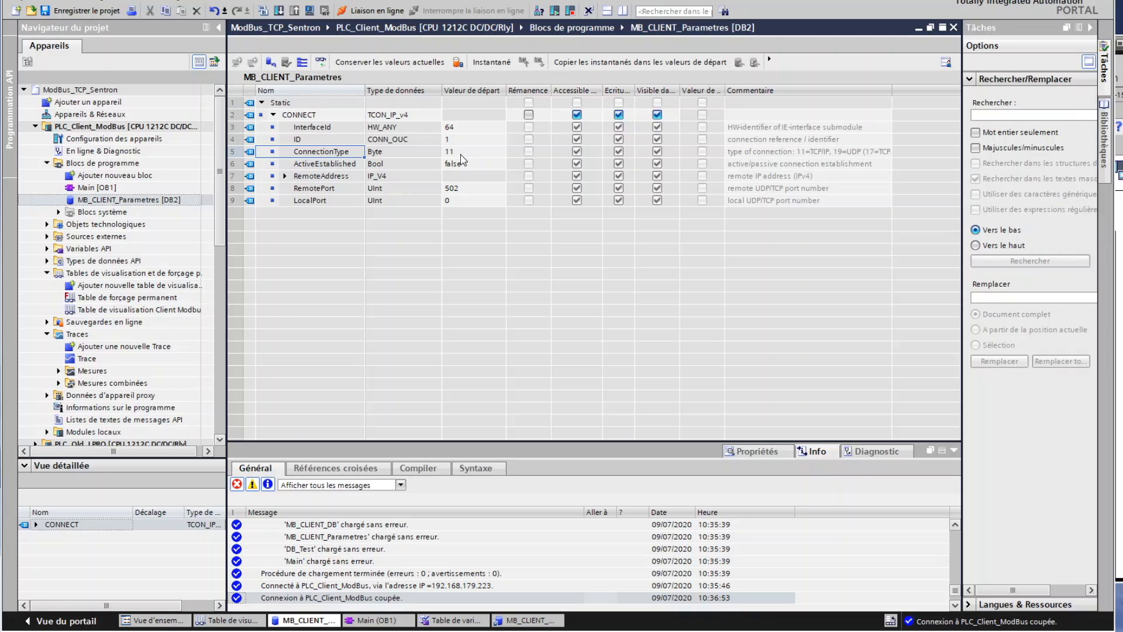
click(328, 165)
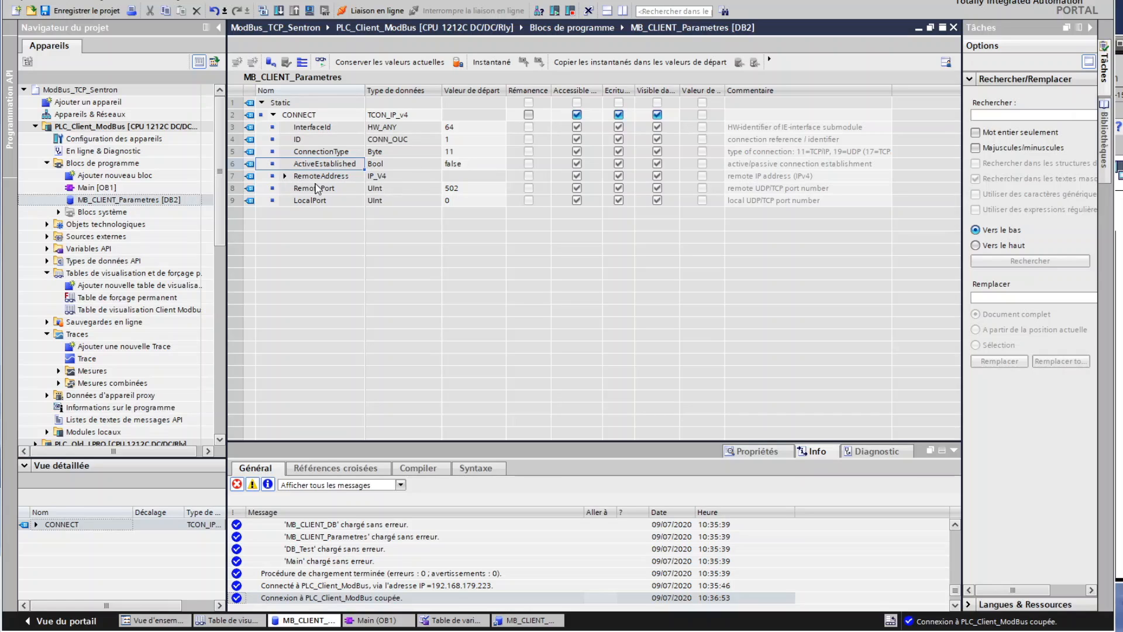
Step: Expand RemoteAddress and its ADDR array in CONNECT and check the server IP address bytes, RemotePort and LocalPort
click(286, 176)
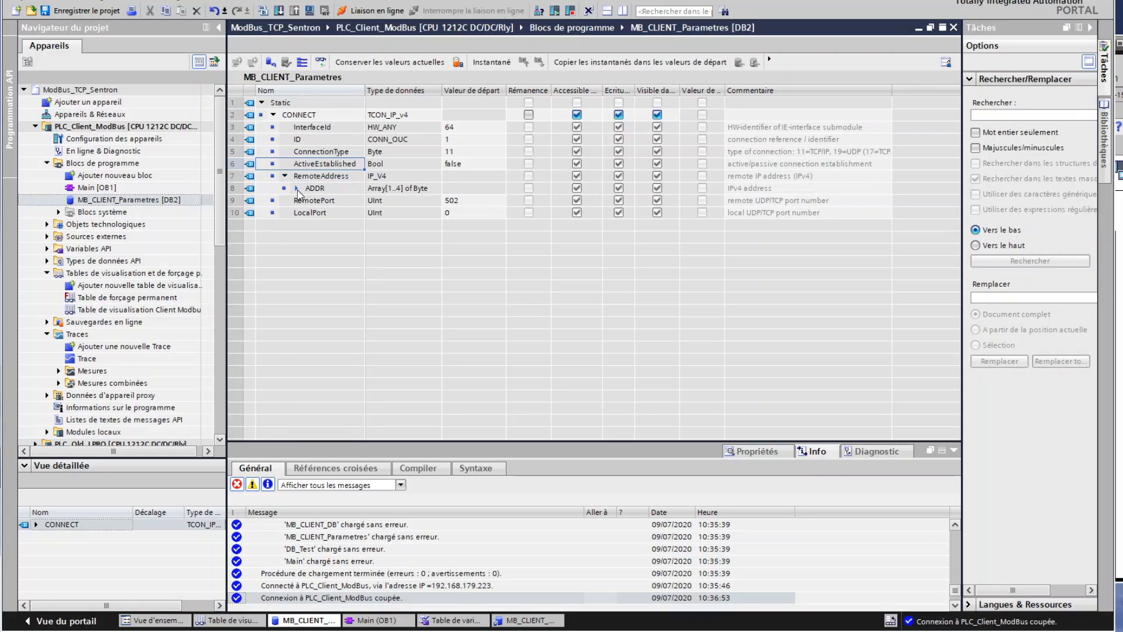
click(296, 188)
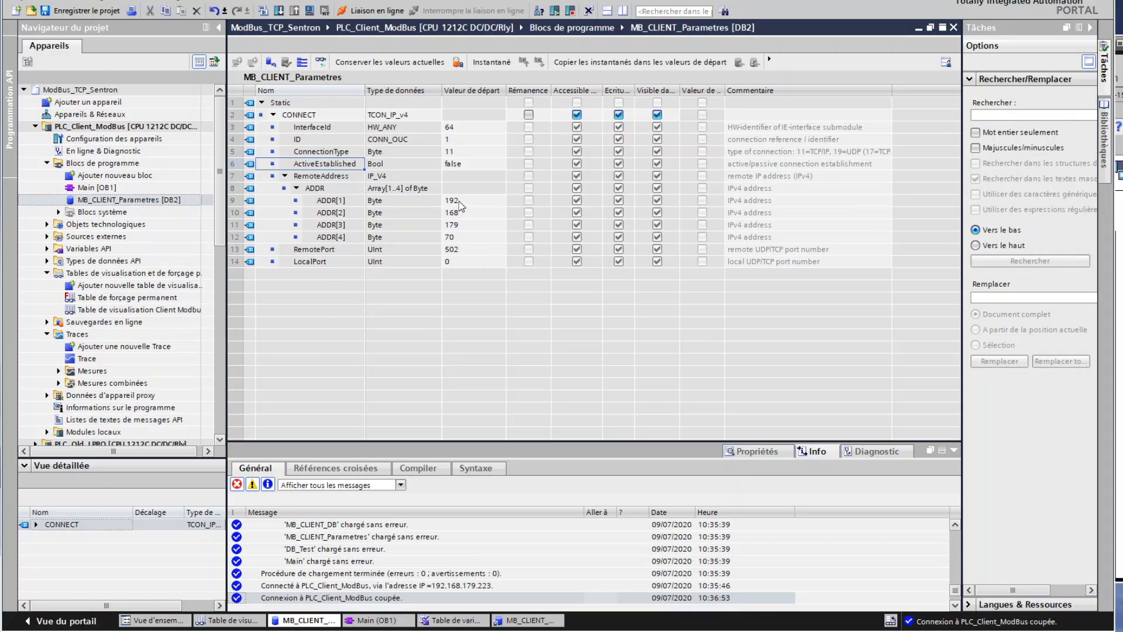
click(466, 237)
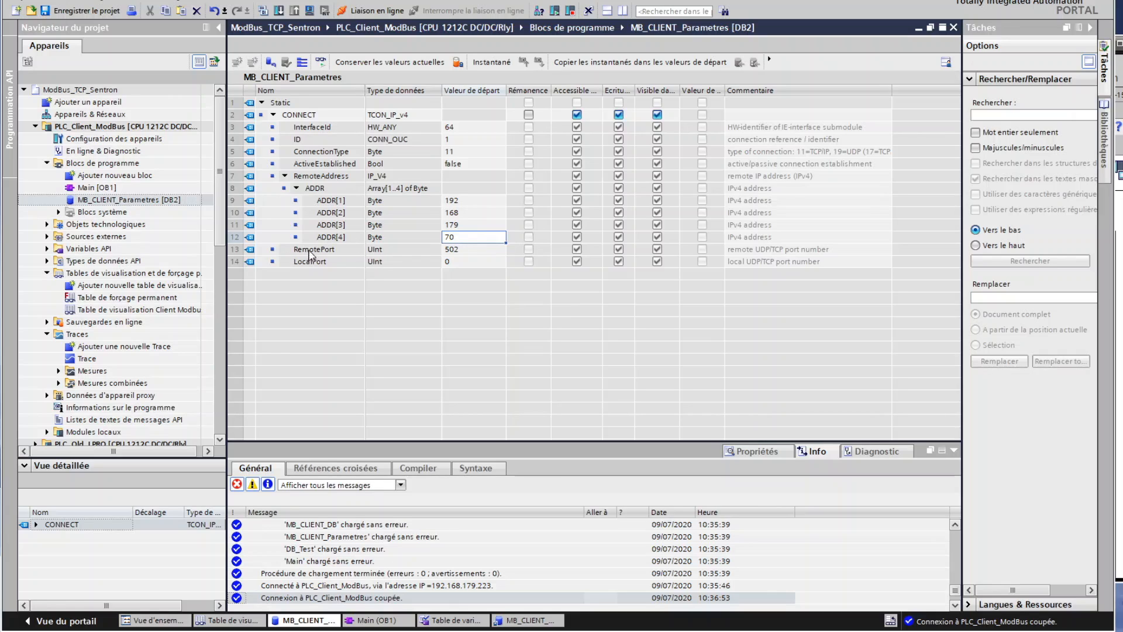
click(464, 251)
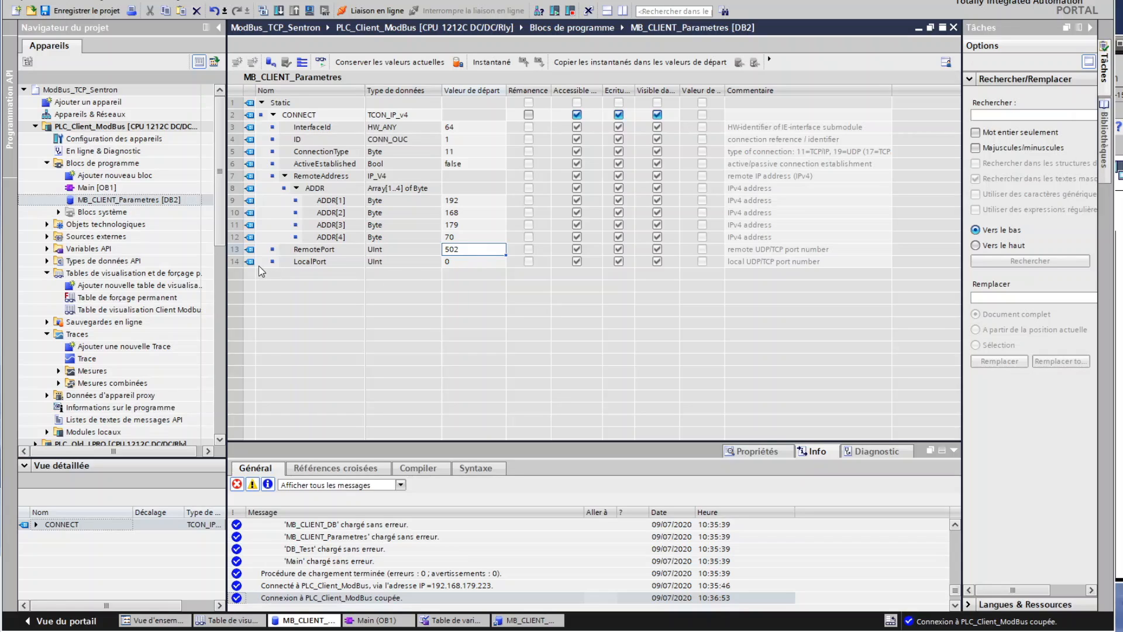
click(460, 265)
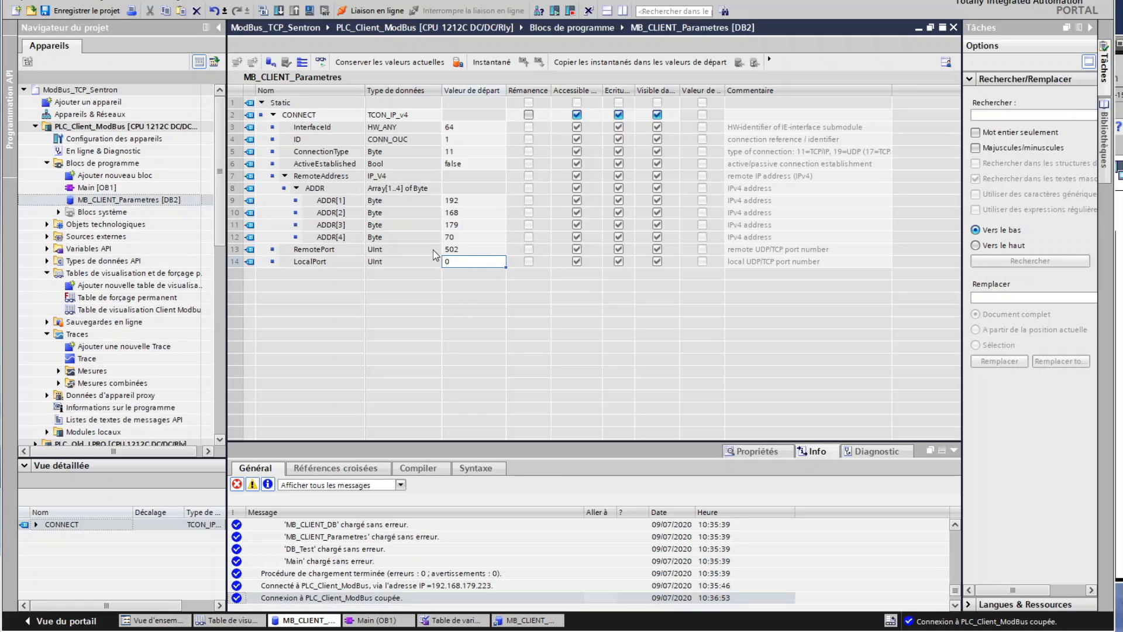
Step: Reopen Main [OB1], load the program into PLC_Client_ModBus and finish the loading procedure
double_click(92, 190)
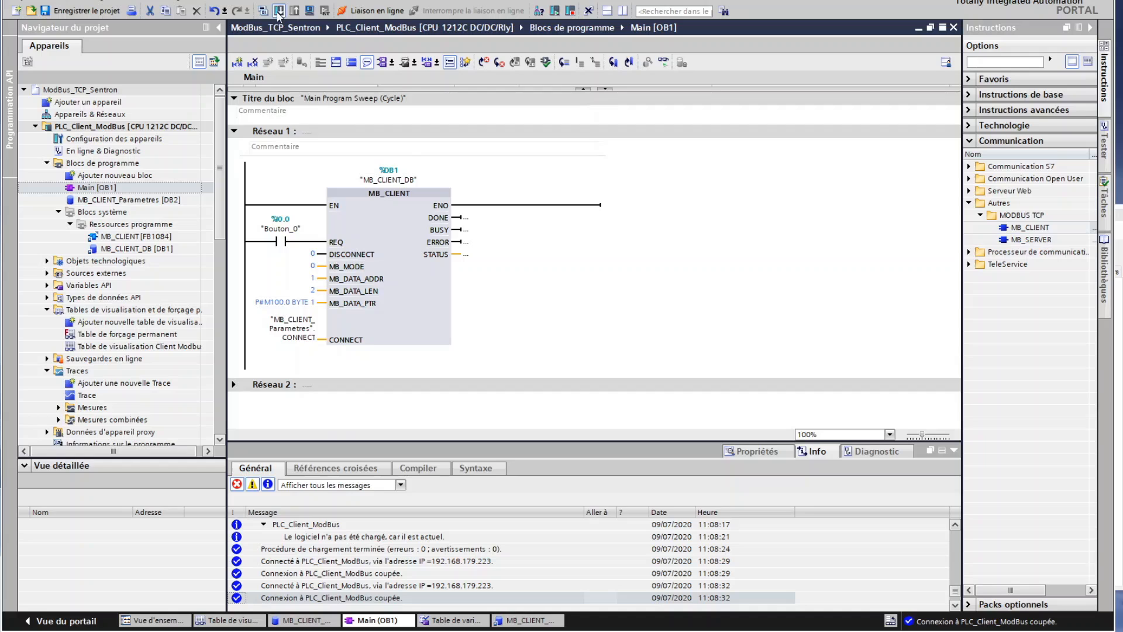
click(278, 11)
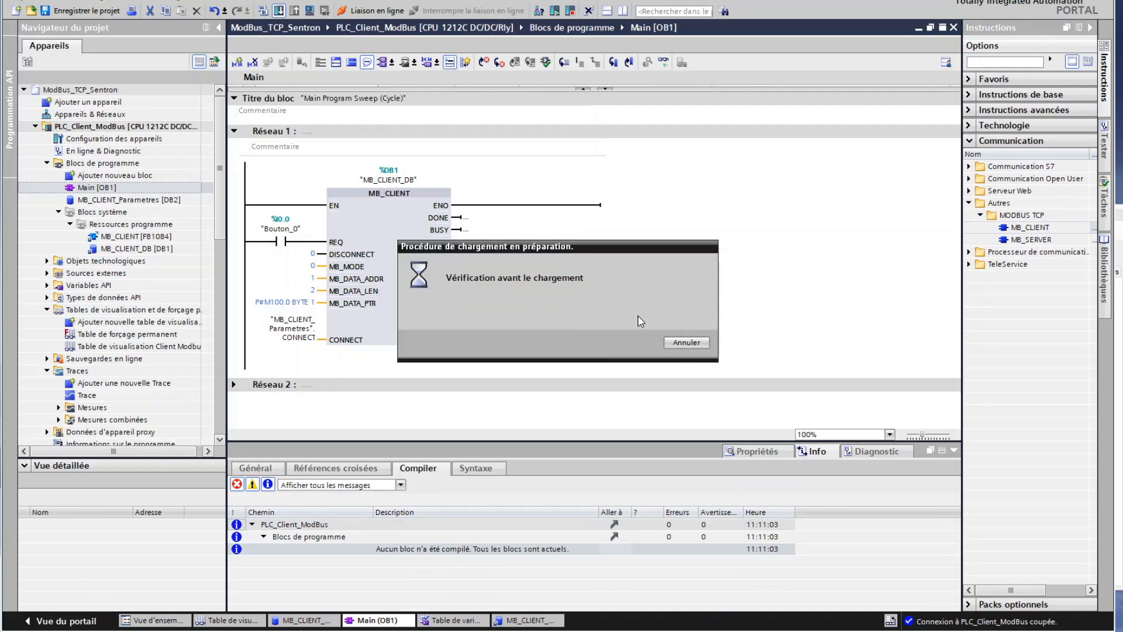
click(774, 436)
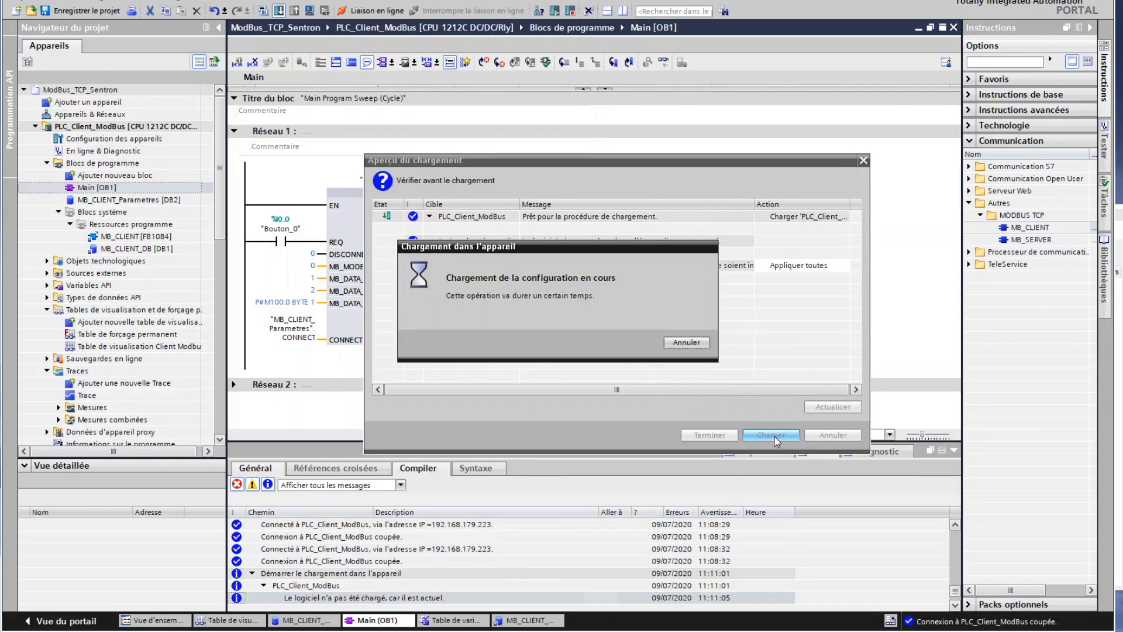
click(710, 436)
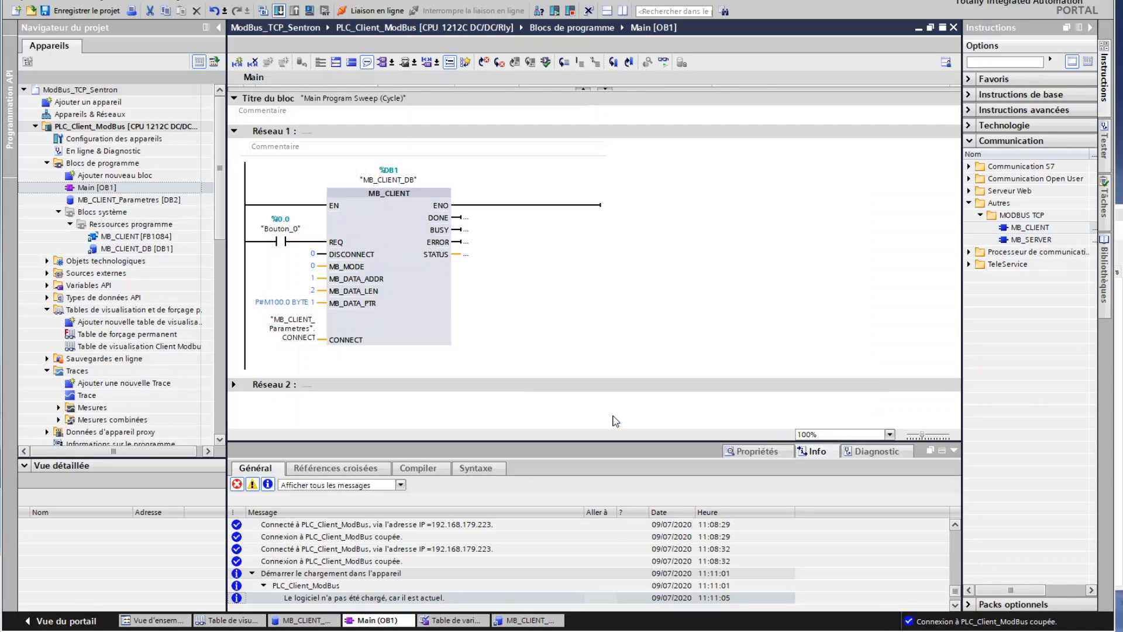
Step: Turn on online monitoring of Main [OB1] to observe the MB_CLIENT network
click(411, 285)
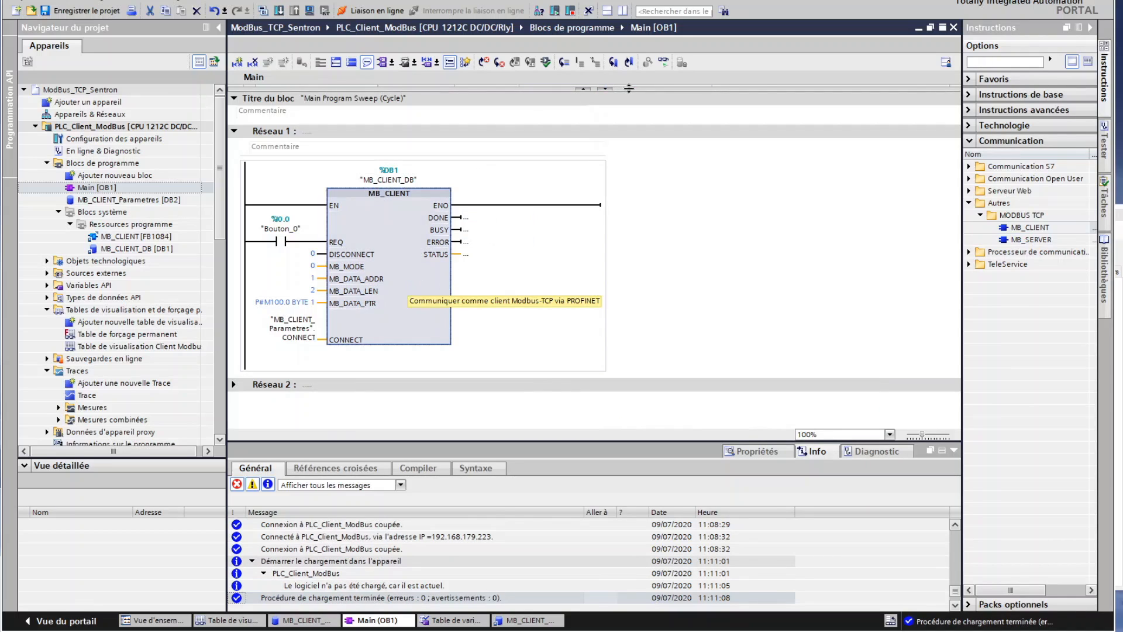
click(663, 62)
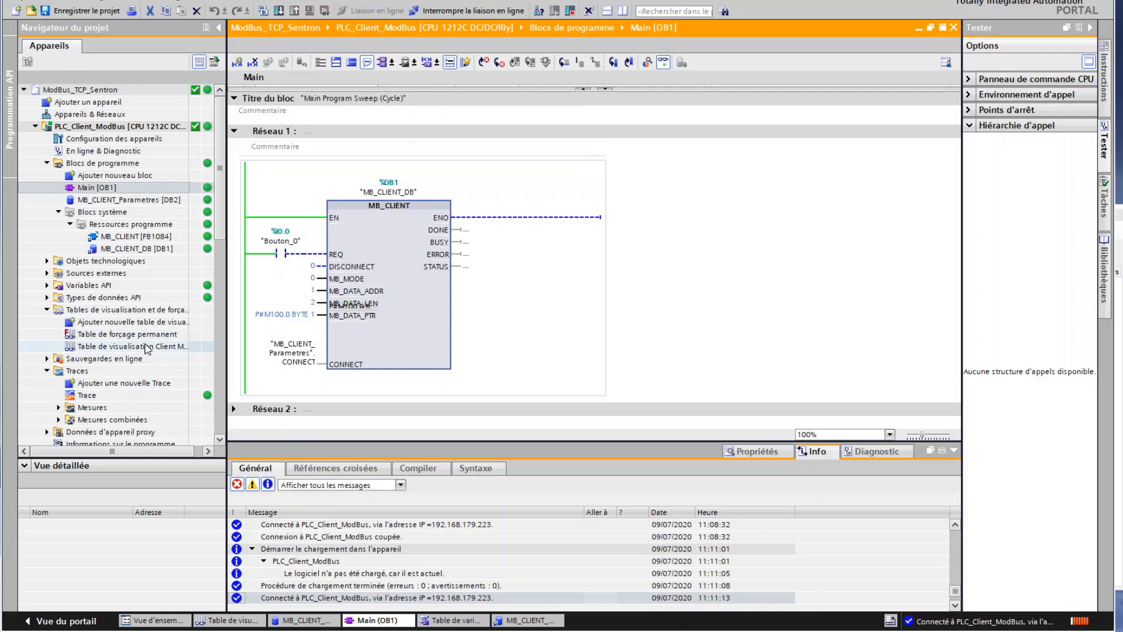
Step: Open Table de visualisation Client Modbus as a floating window and place it beside the MB_CLIENT block
double_click(142, 349)
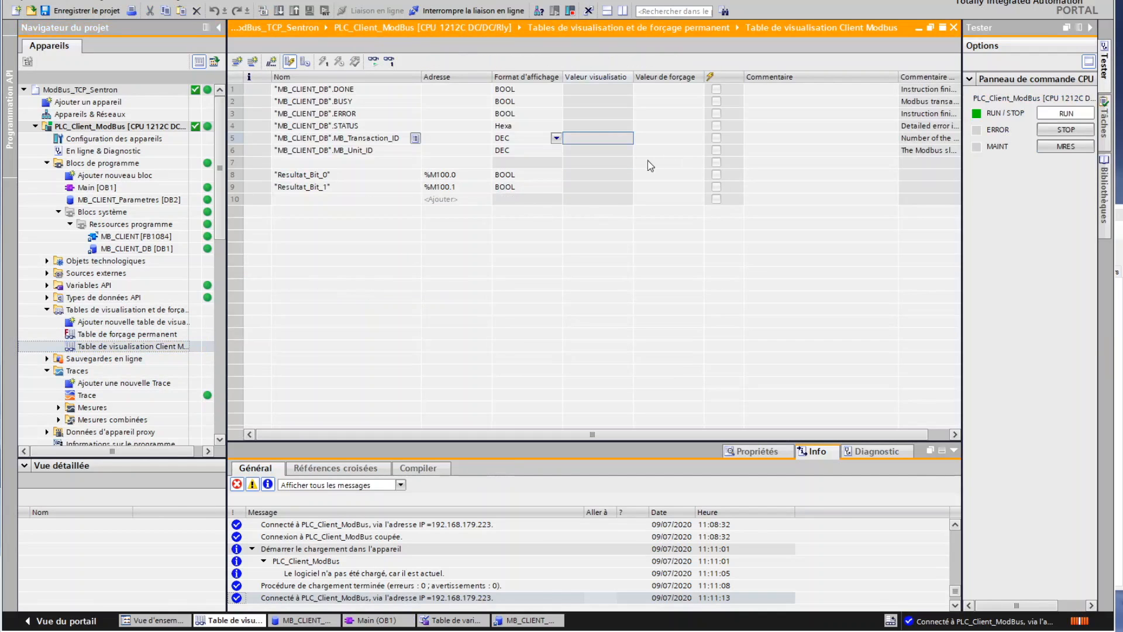
click(930, 28)
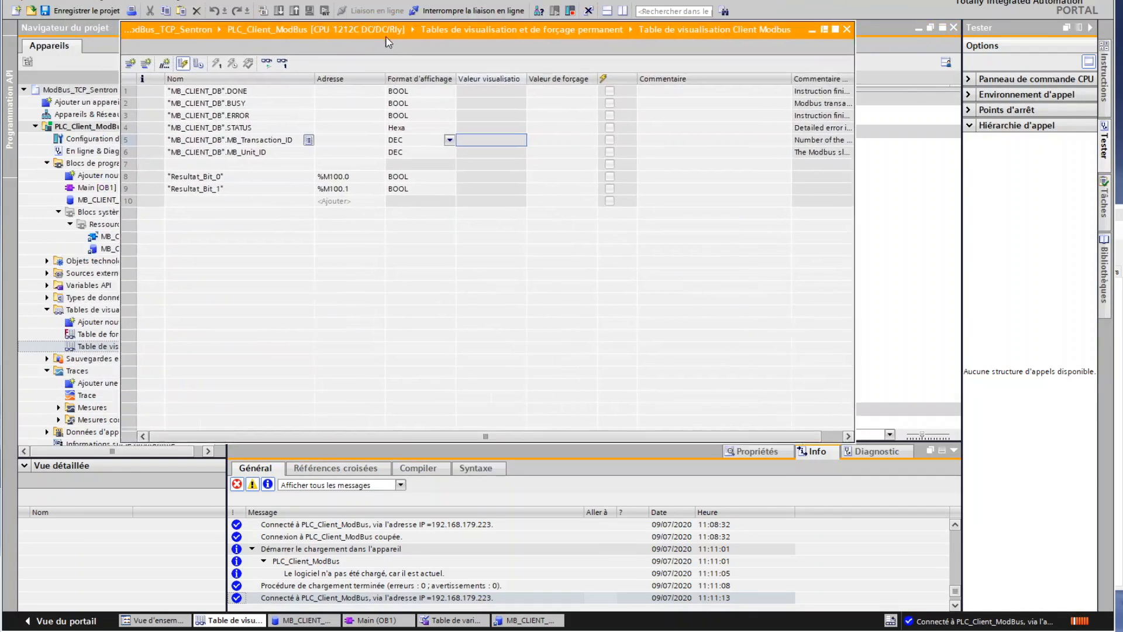
drag(386, 36, 805, 175)
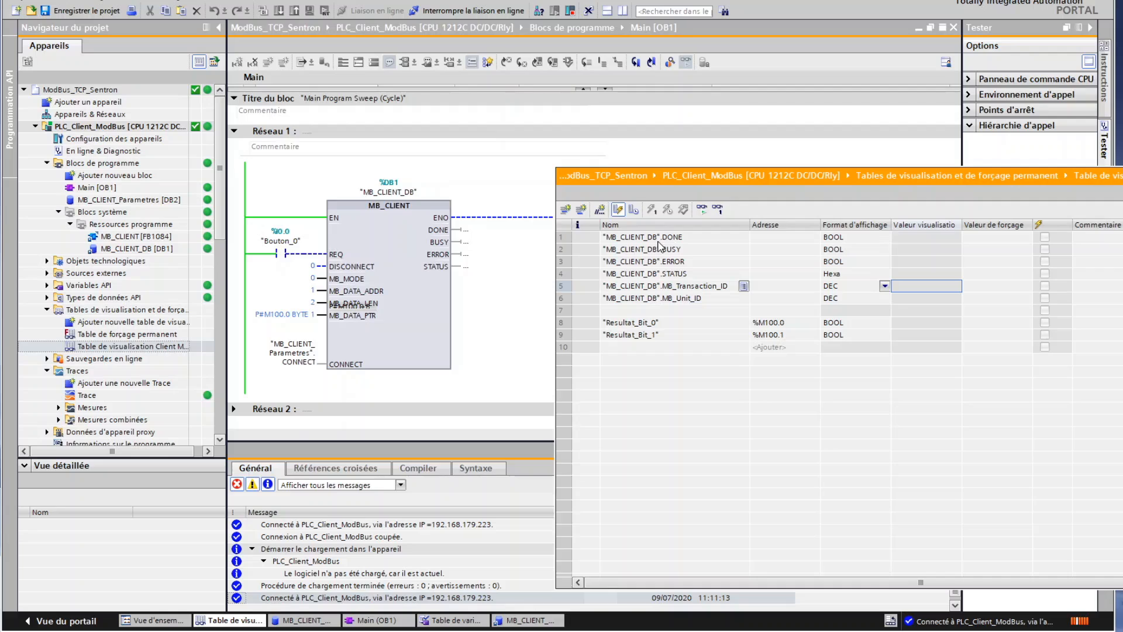
Step: Review the watch table's MB_CLIENT_DB variables and the Resultat_Bit_0 and Resultat_Bit_1 entries against the block's MB_DATA_LEN input
click(656, 242)
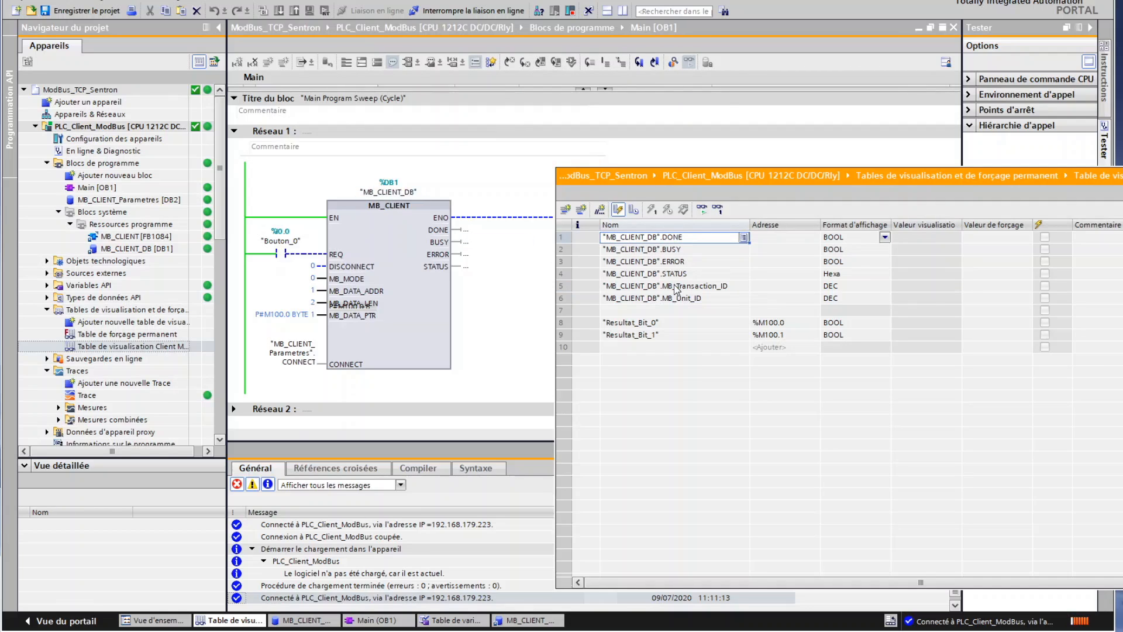
key(Down)
key(Down)
key(Down)
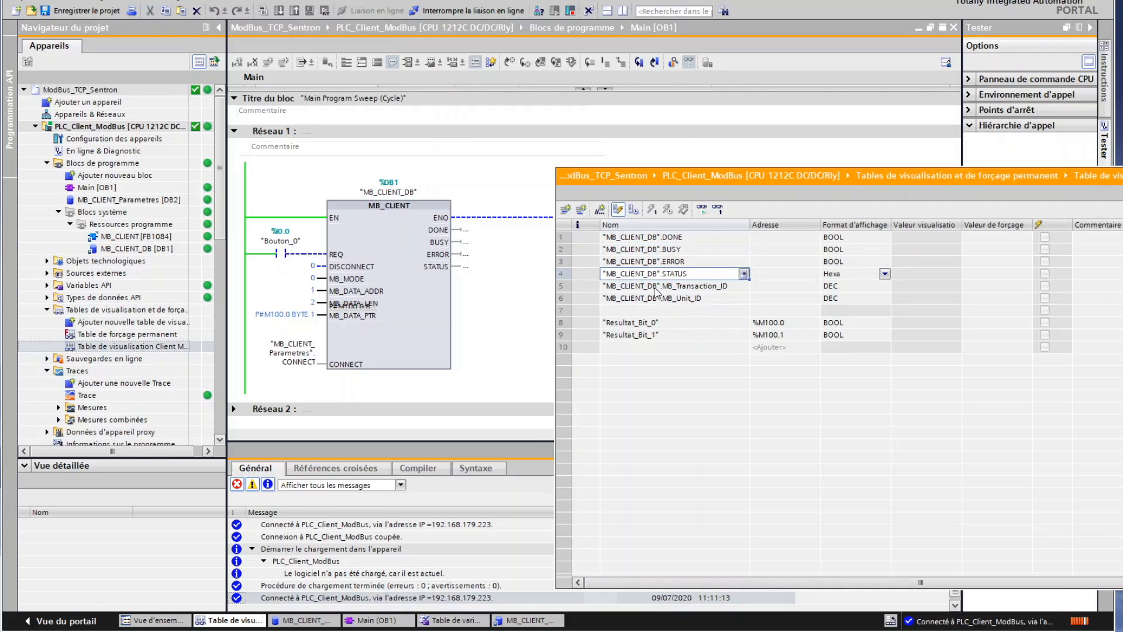
key(Down)
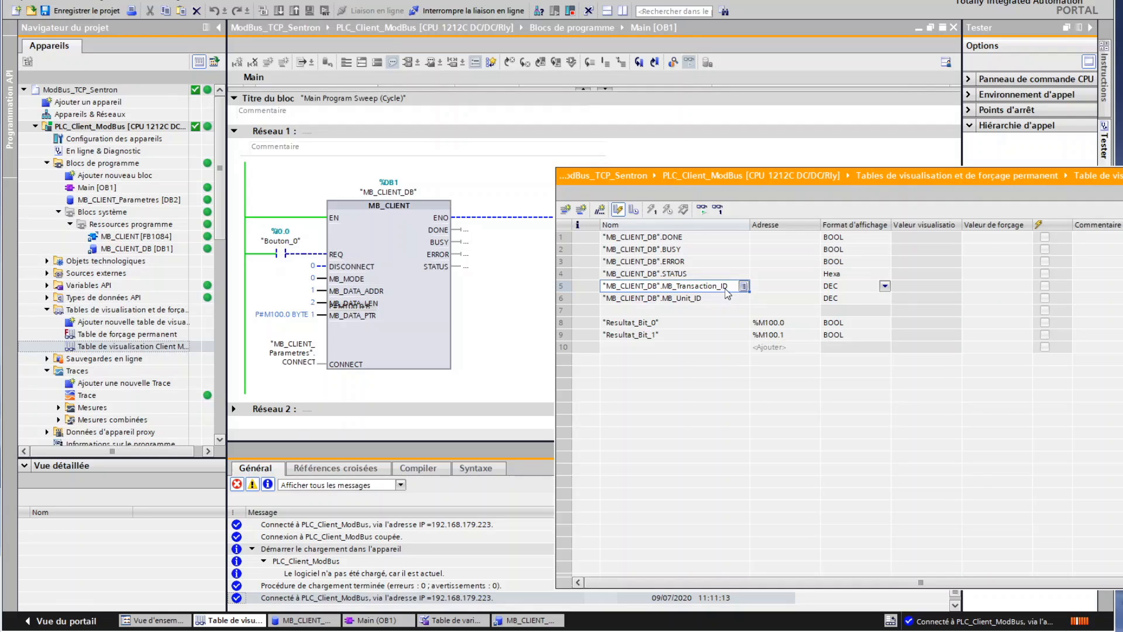
click(644, 302)
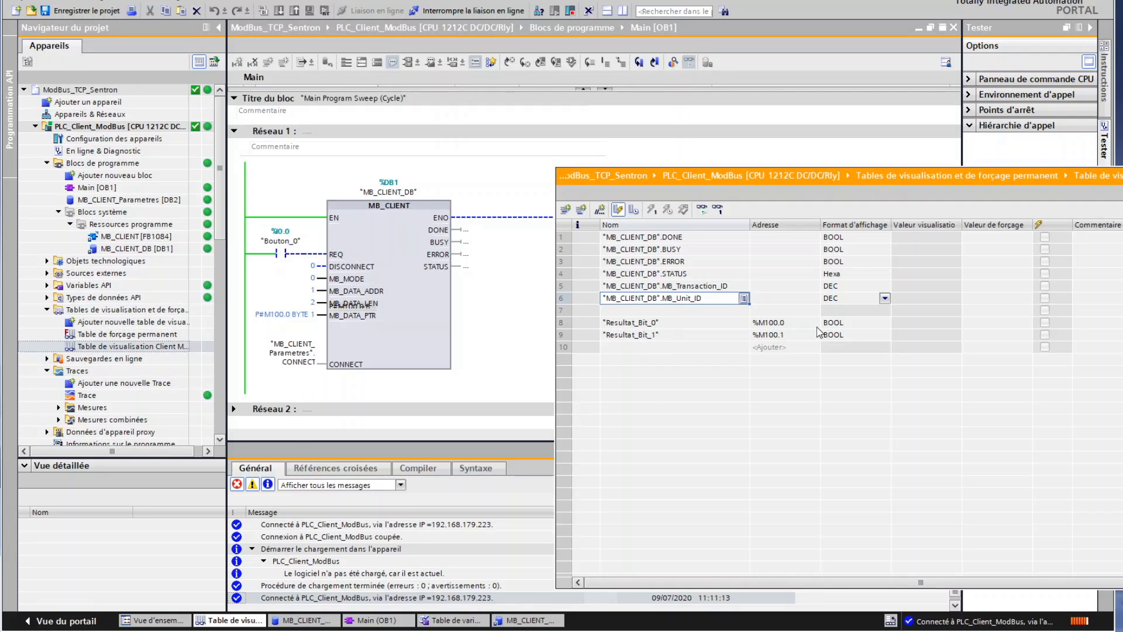
click(837, 326)
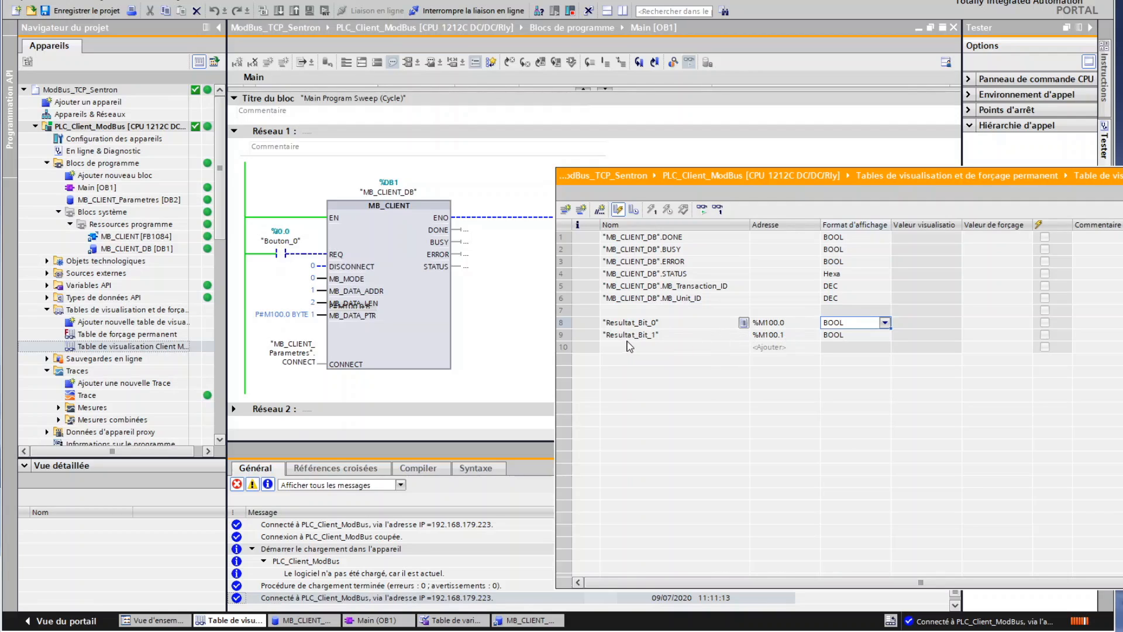
click(630, 336)
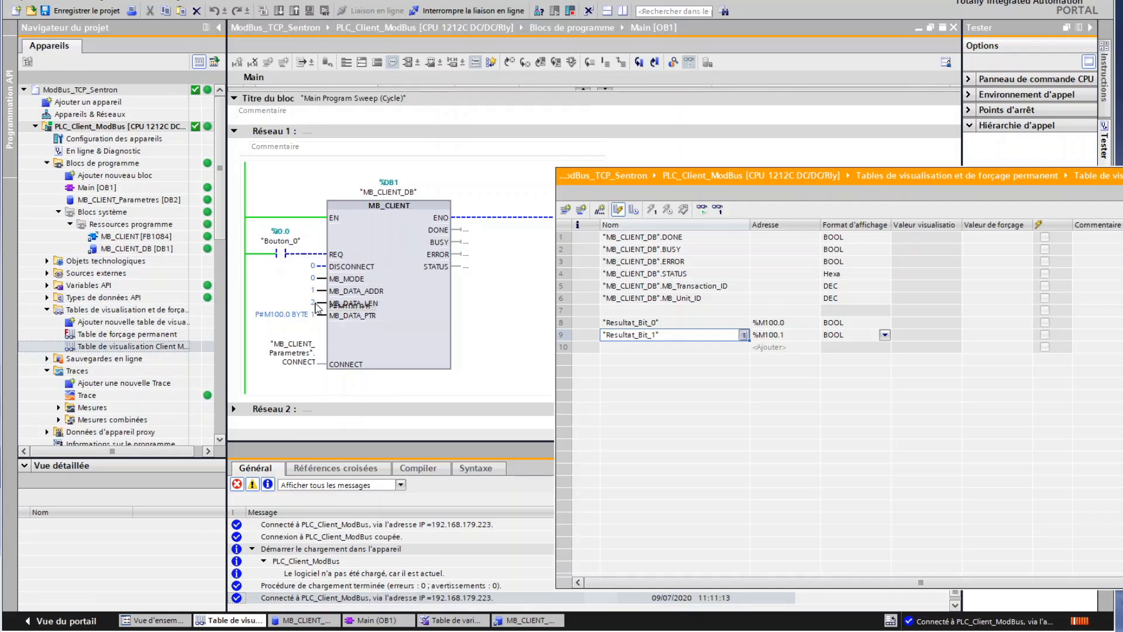
click(316, 306)
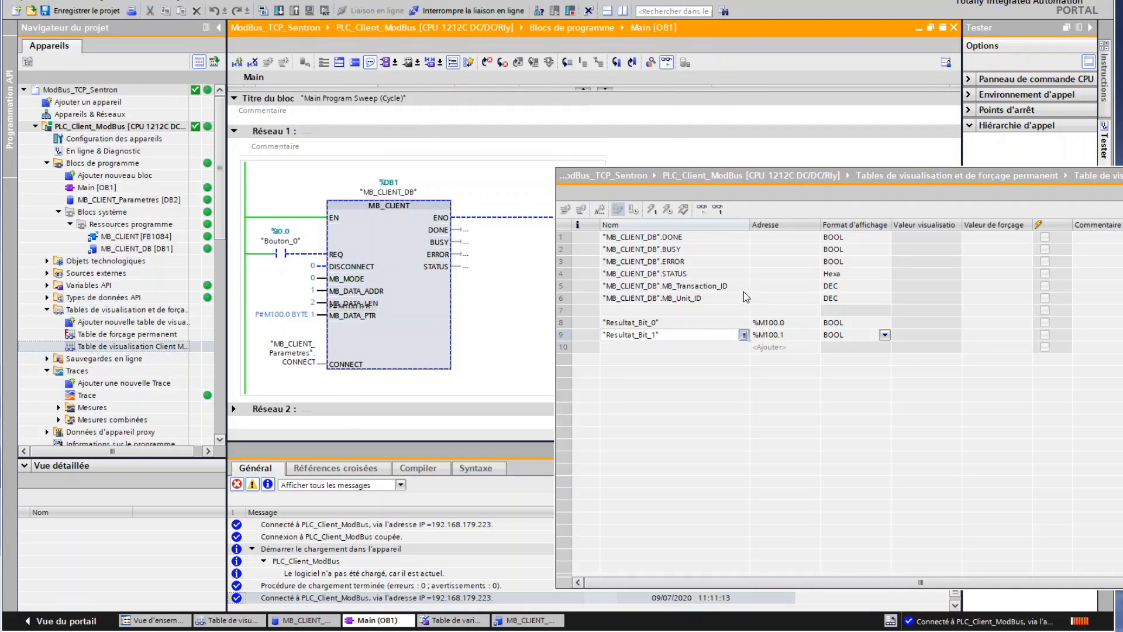
Step: Start continuous monitoring of all variables in Table de visualisation Client Modbus
click(799, 187)
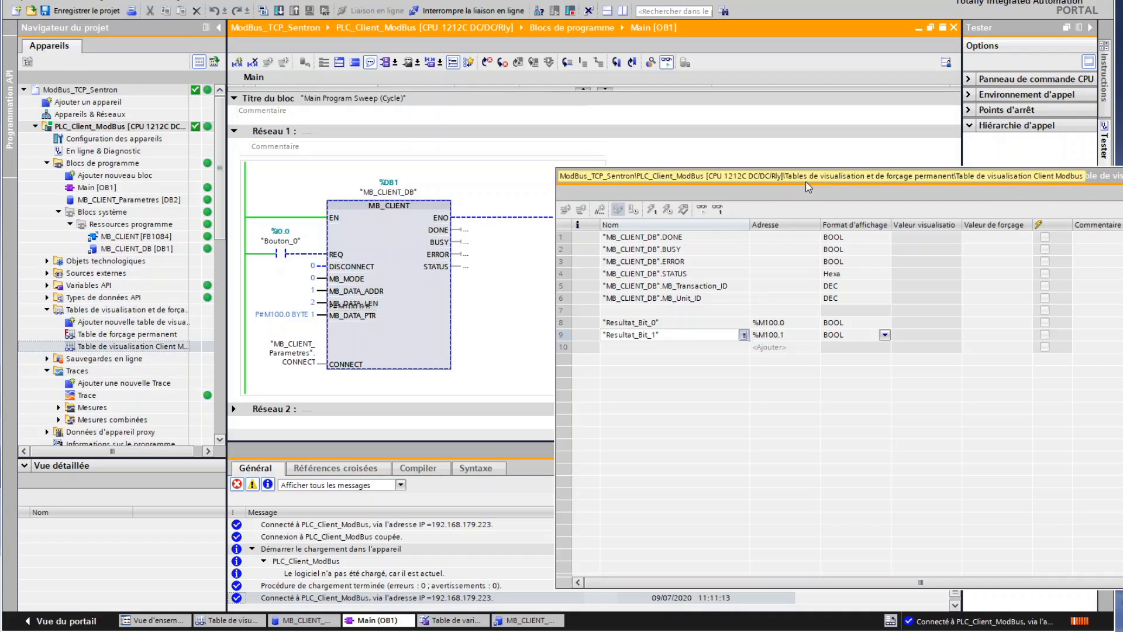
click(699, 213)
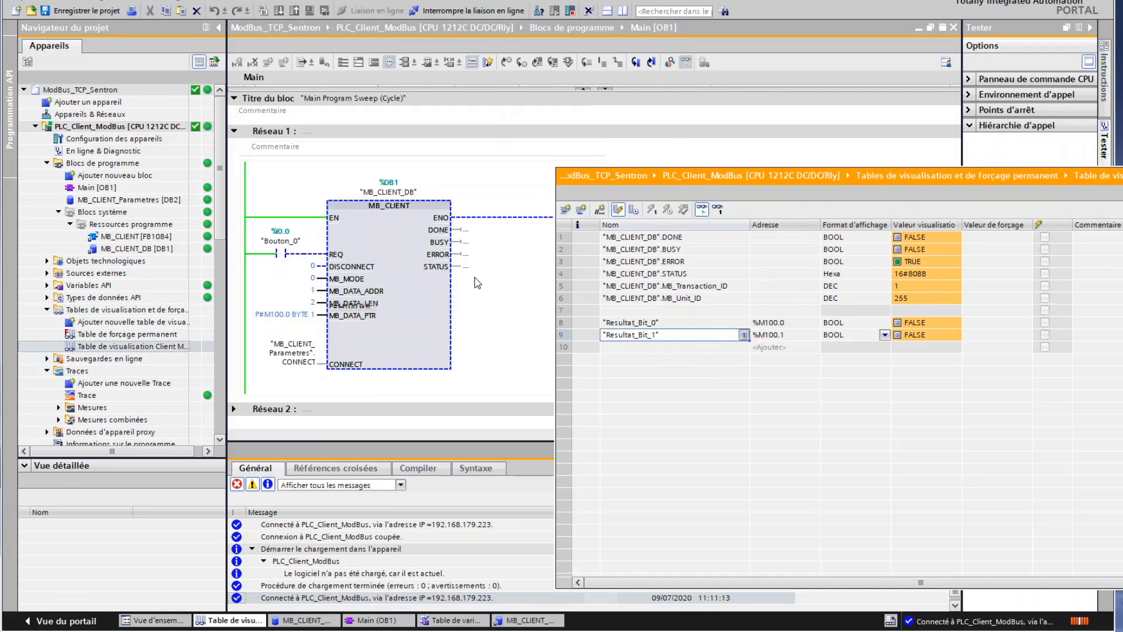
Step: Switch to EasyModbusTCP Server Simulator and review its discrete inputs, coils, registers and connected-client count against the watch table
mouse_move(915, 268)
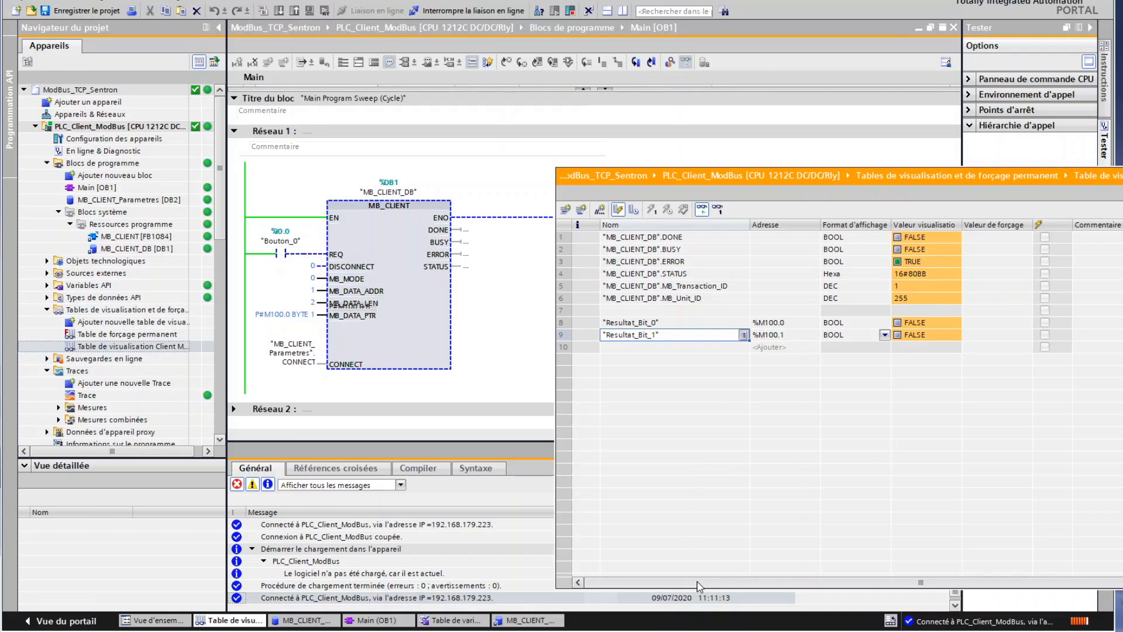
key(alt+Tab)
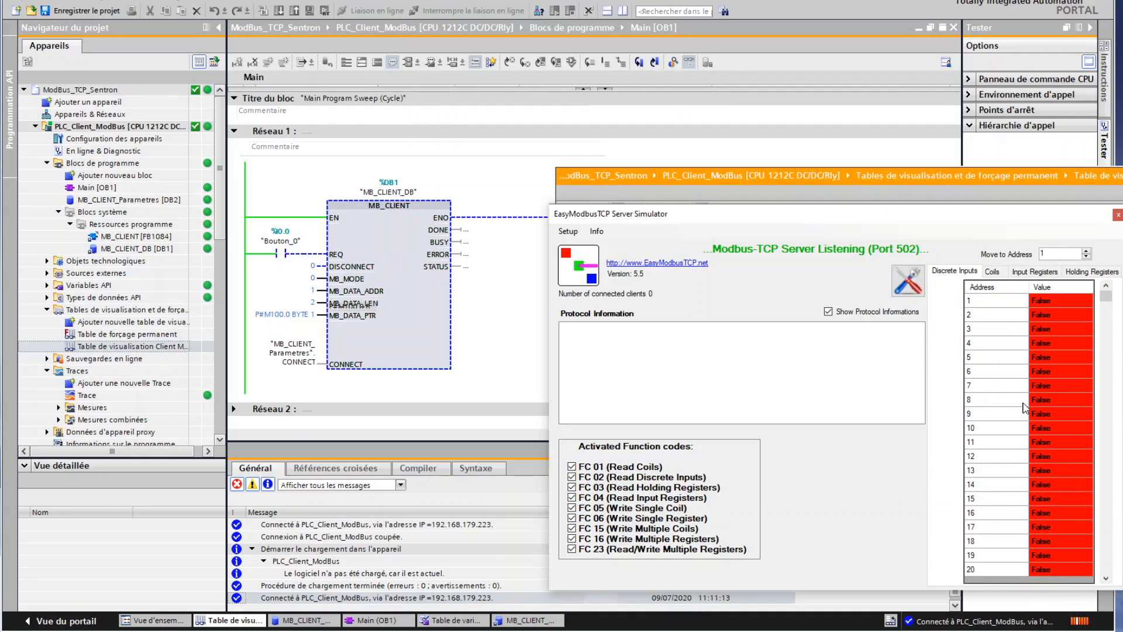
click(996, 273)
click(1035, 274)
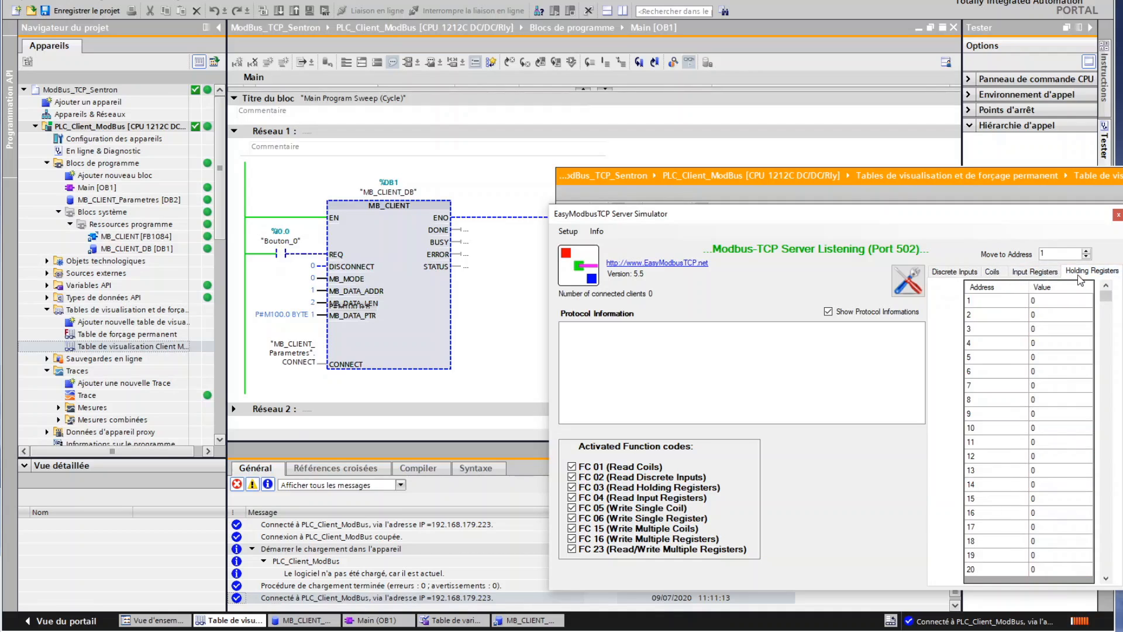
click(994, 273)
click(965, 273)
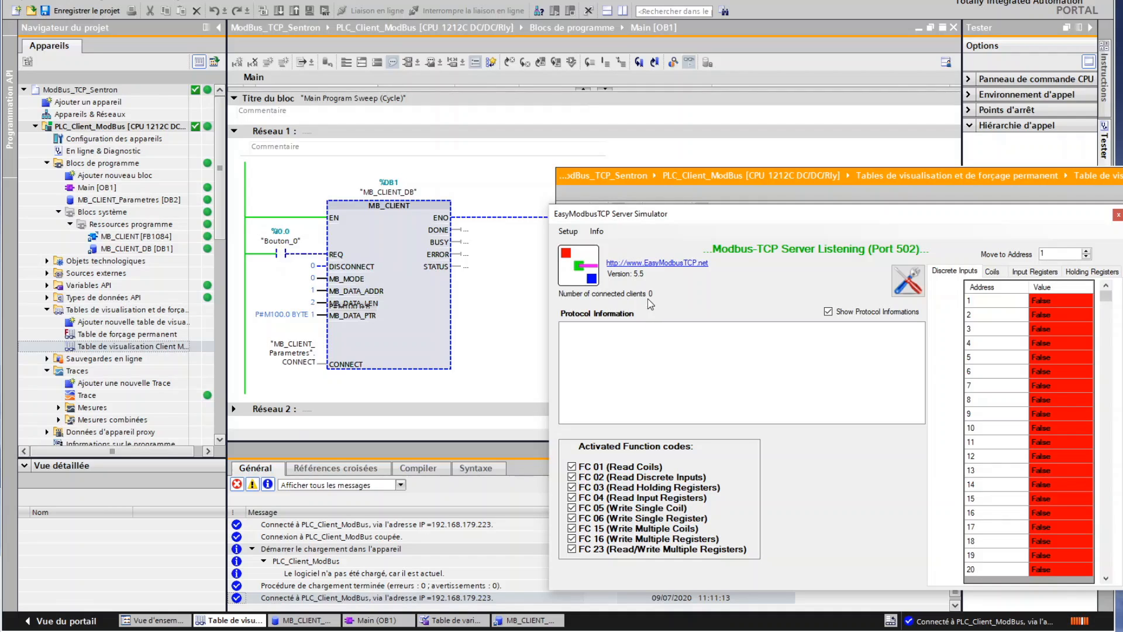
click(824, 180)
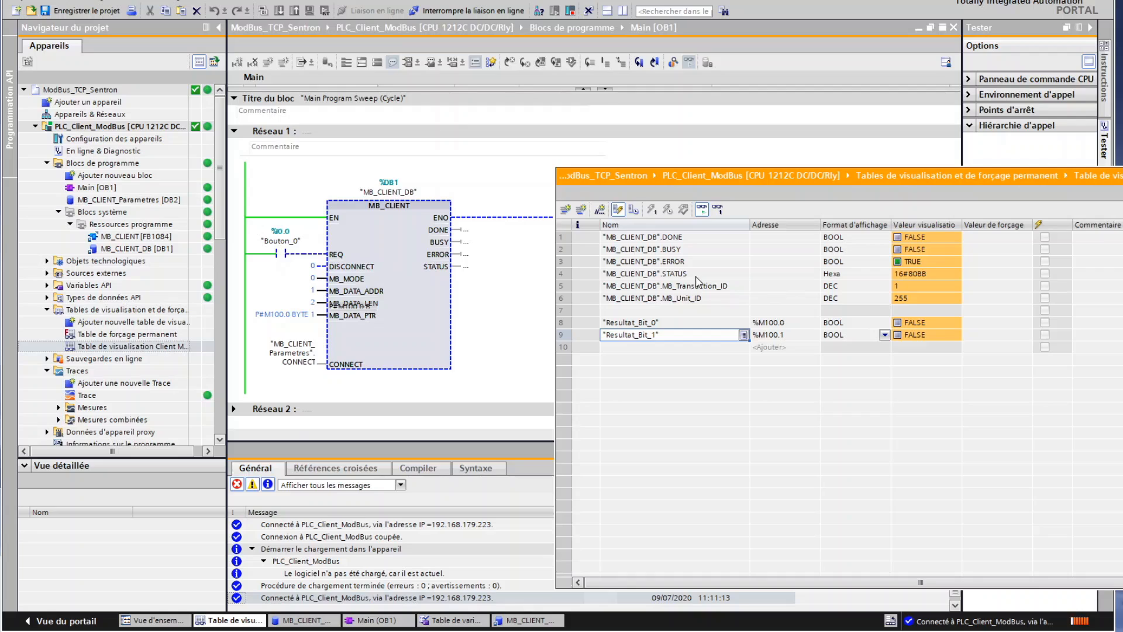
Step: Look up MB_CLIENT_DB STATUS code 80BB in the parameter error table of the Paramètre STATUS help page
click(629, 275)
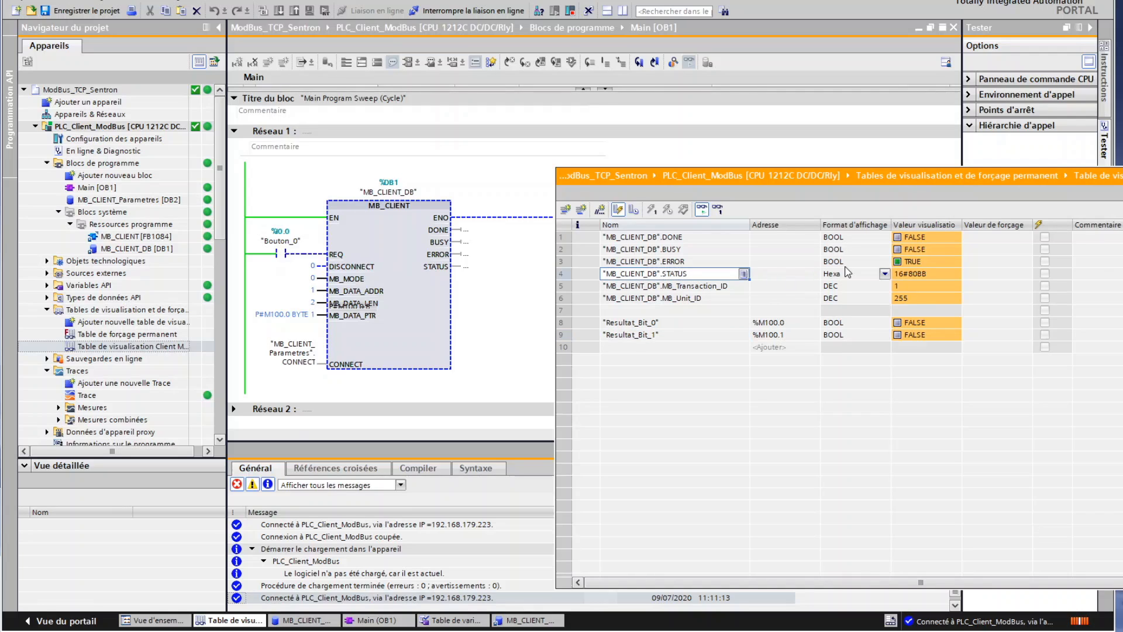
click(927, 277)
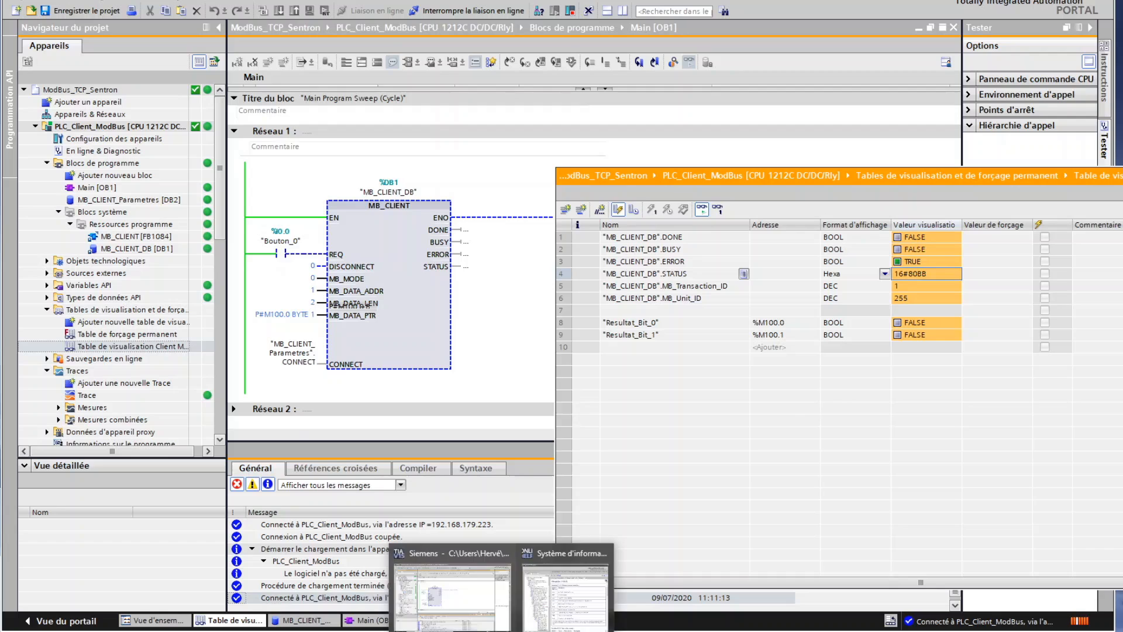
click(578, 609)
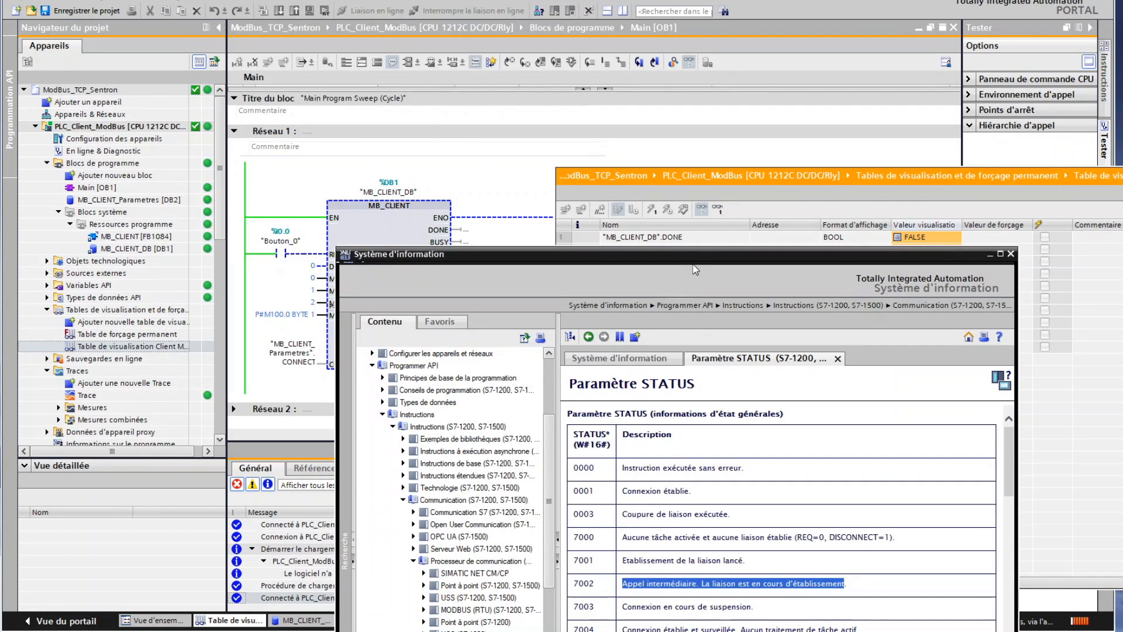
drag(697, 260, 707, 127)
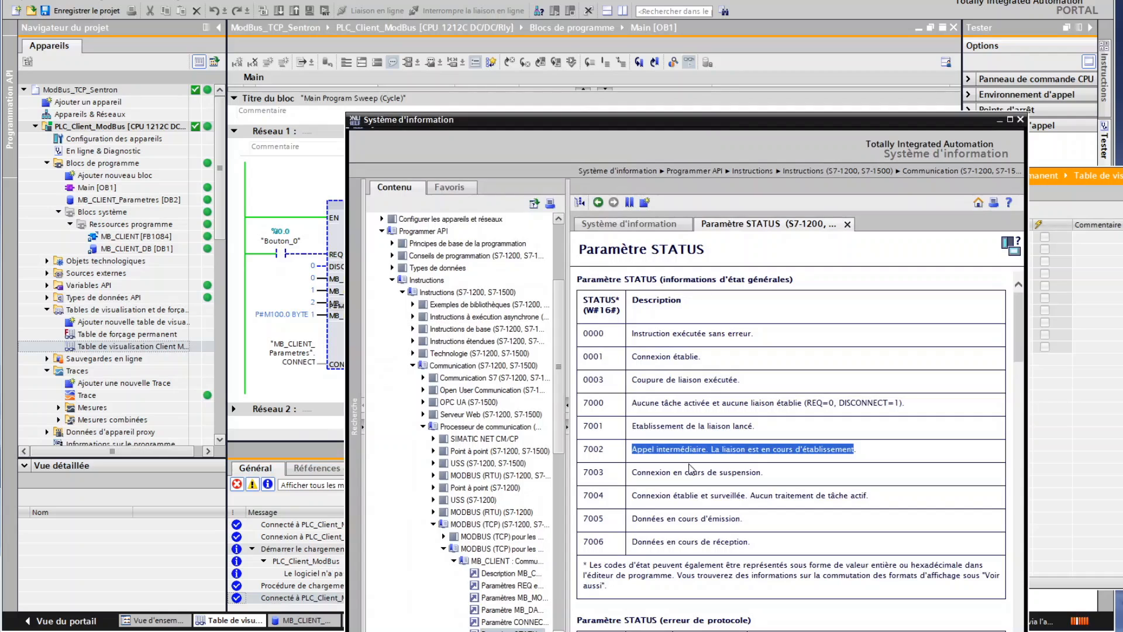
click(668, 379)
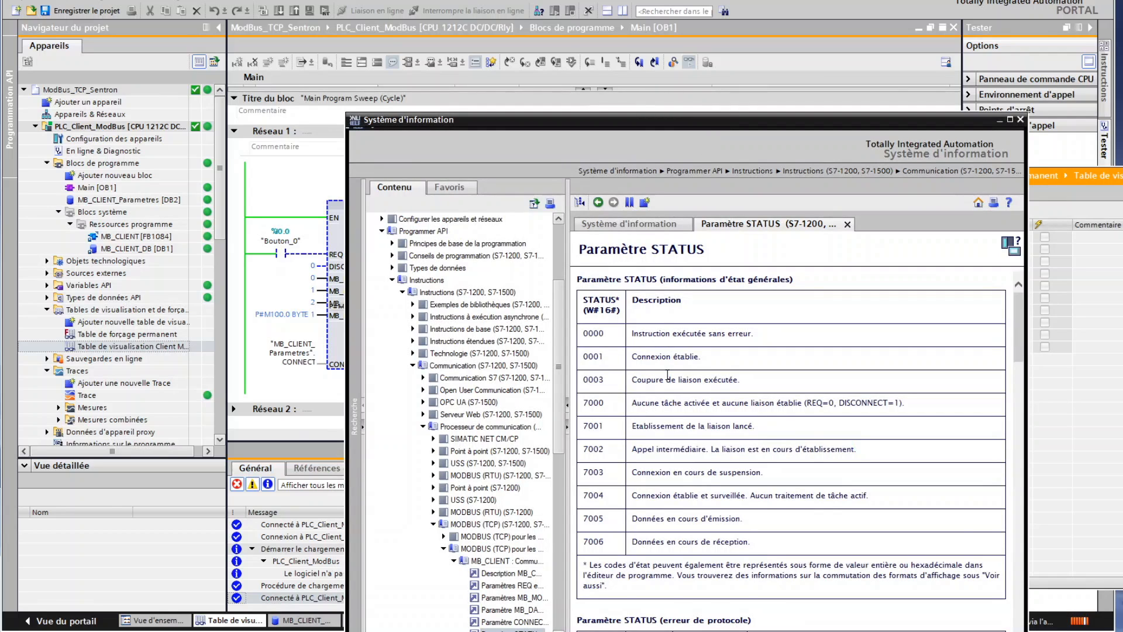
scroll(671, 427, down, 10)
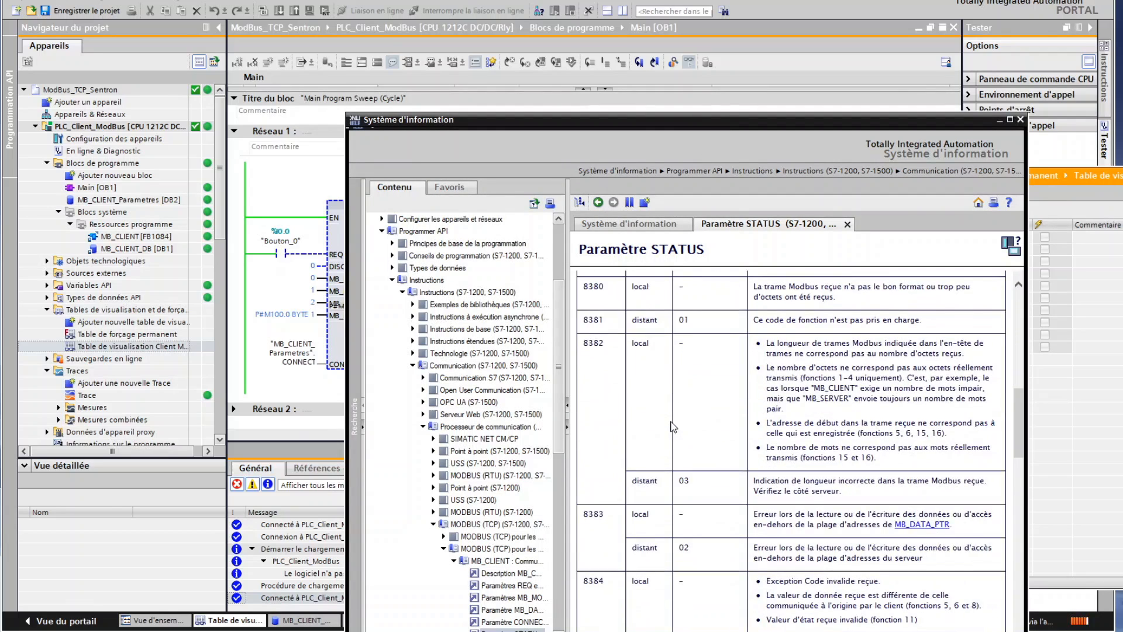
scroll(671, 427, down, 8)
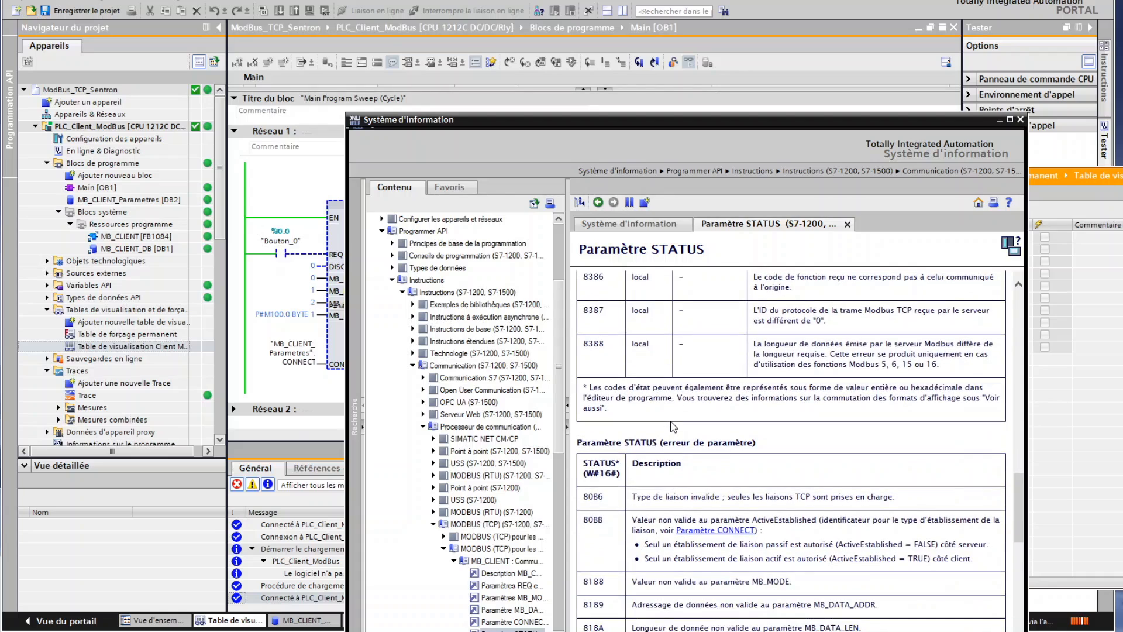
scroll(672, 426, down, 4)
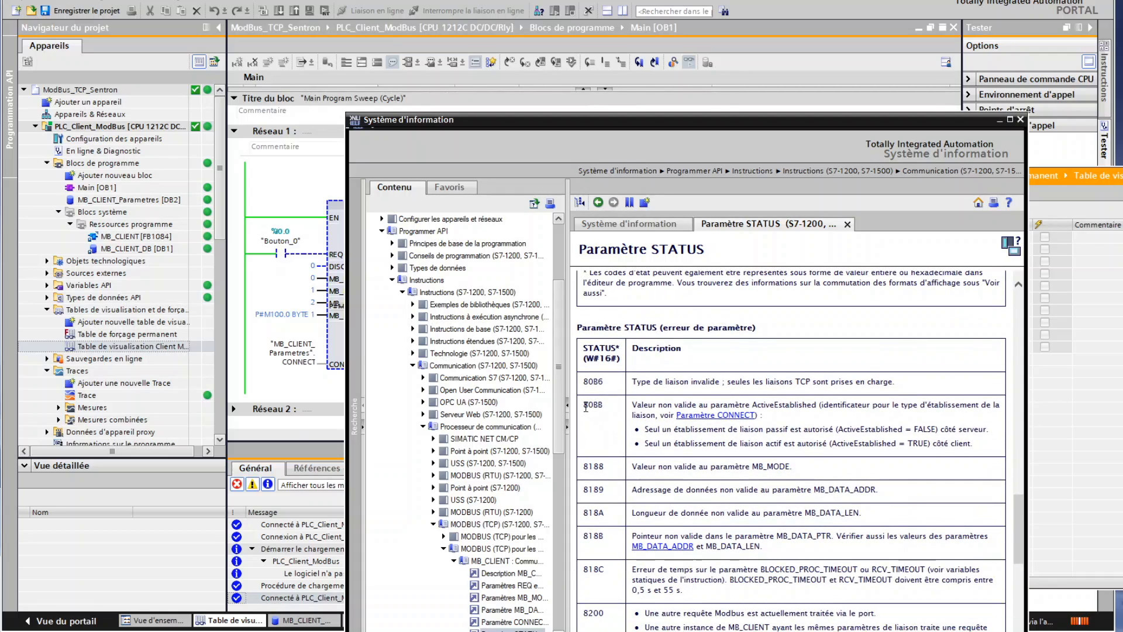
drag(584, 406, 602, 408)
drag(894, 128, 934, 287)
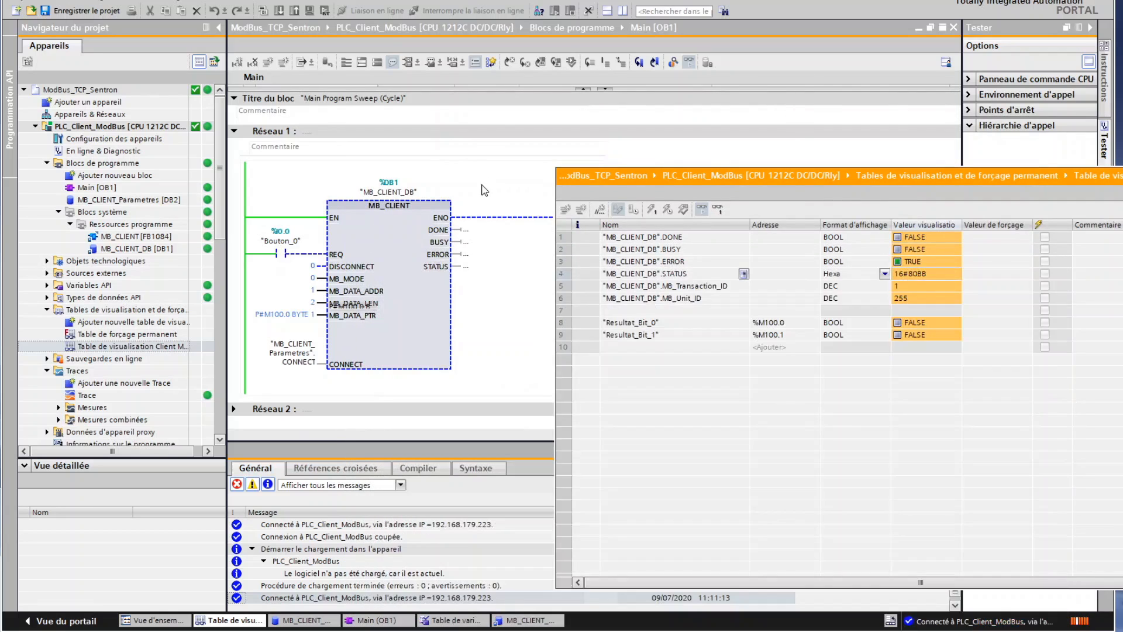
Step: Open MB_CLIENT_Parametres [DB2] and set the start value of ActiveEstablished to true
click(485, 190)
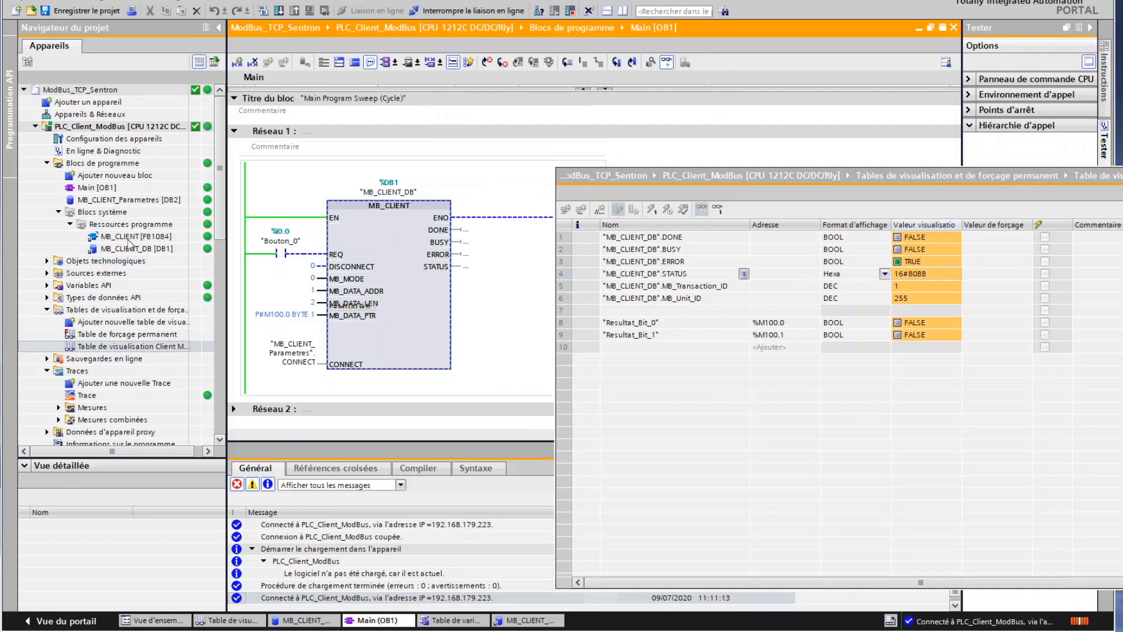
click(116, 200)
double_click(113, 201)
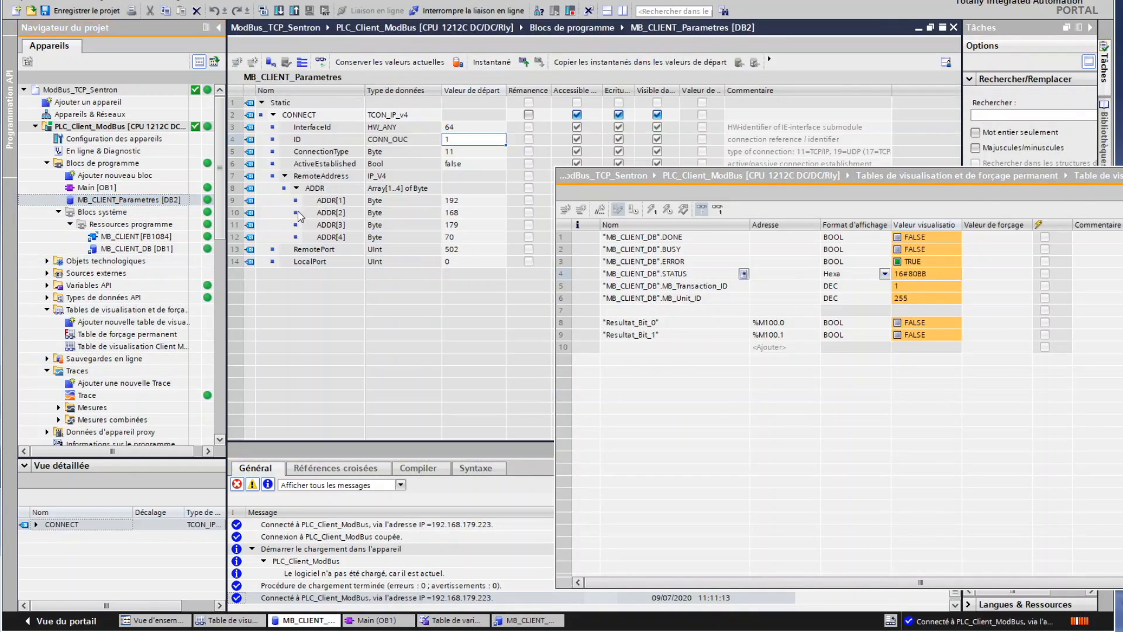
click(463, 164)
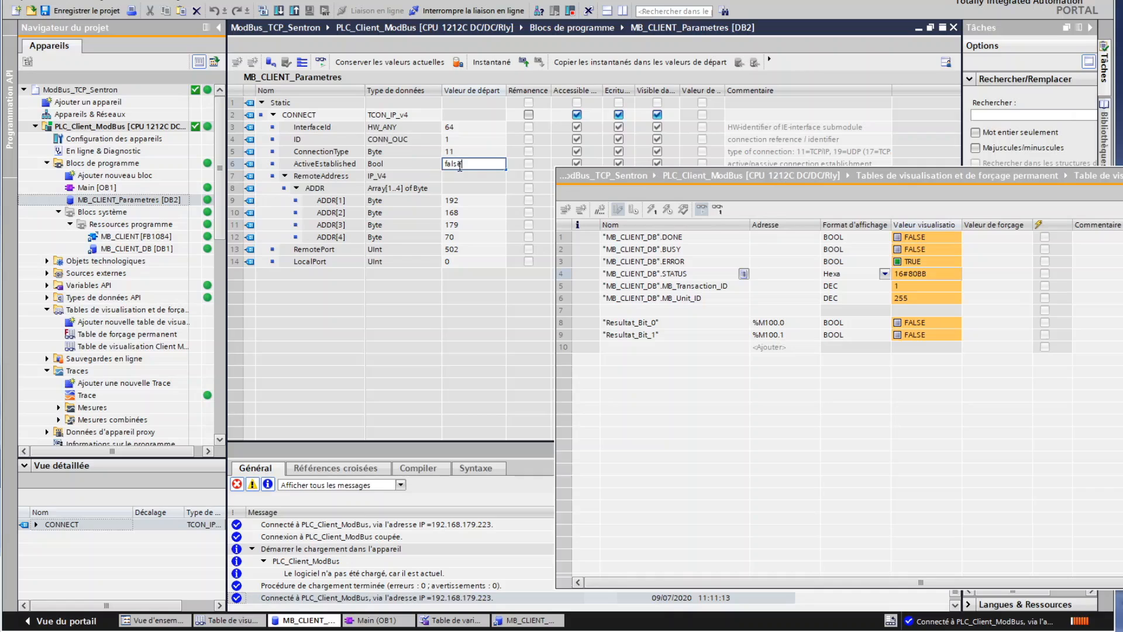
double_click(457, 166)
text(true)
click(477, 154)
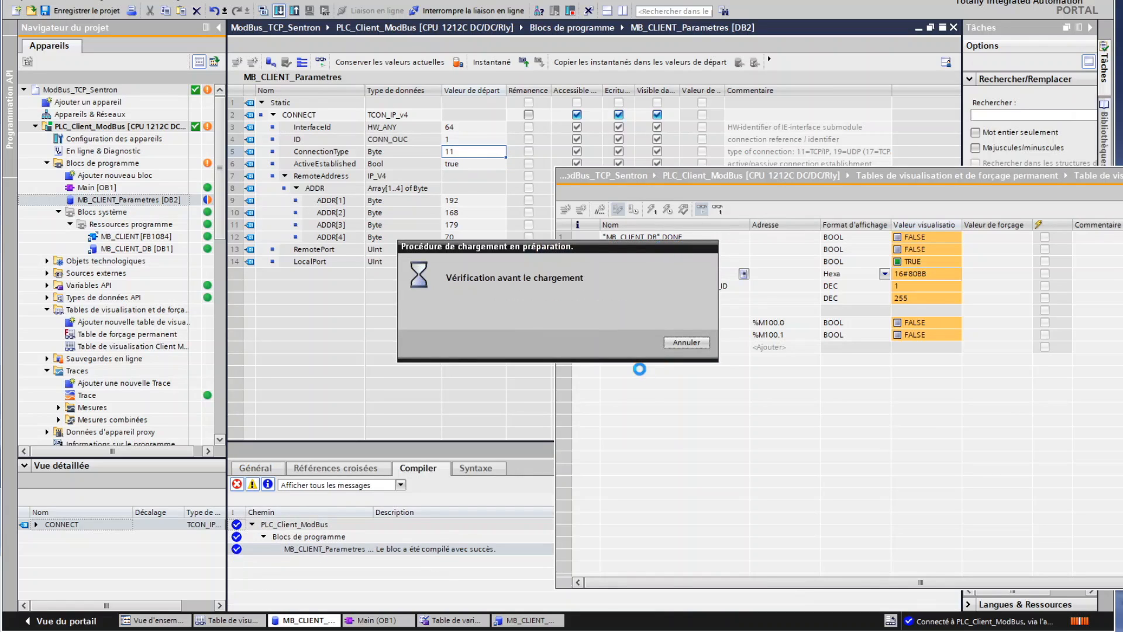
Step: Load the modified MB_CLIENT_Parametres block into the PLC and restart the CPU by stopping it and switching it back to RUN
click(761, 434)
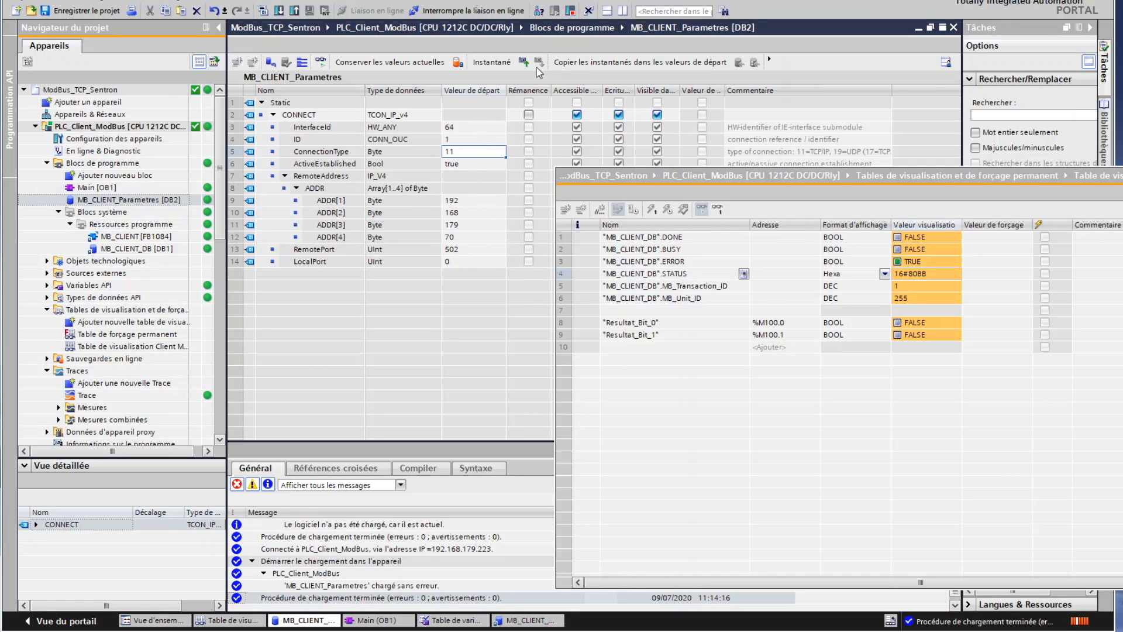
click(570, 10)
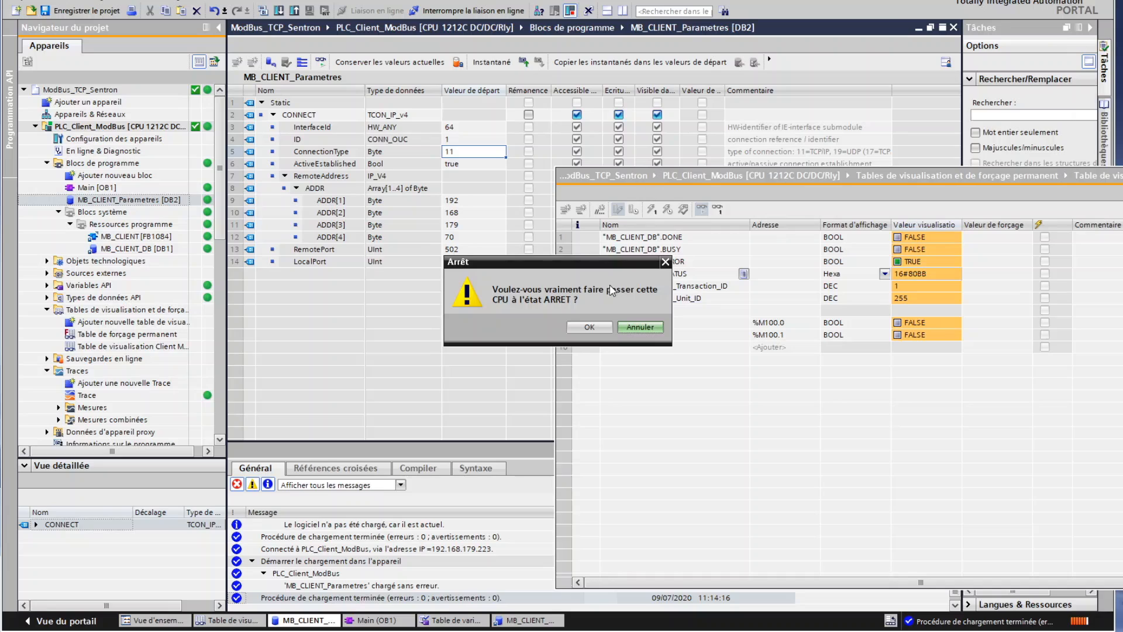
click(590, 326)
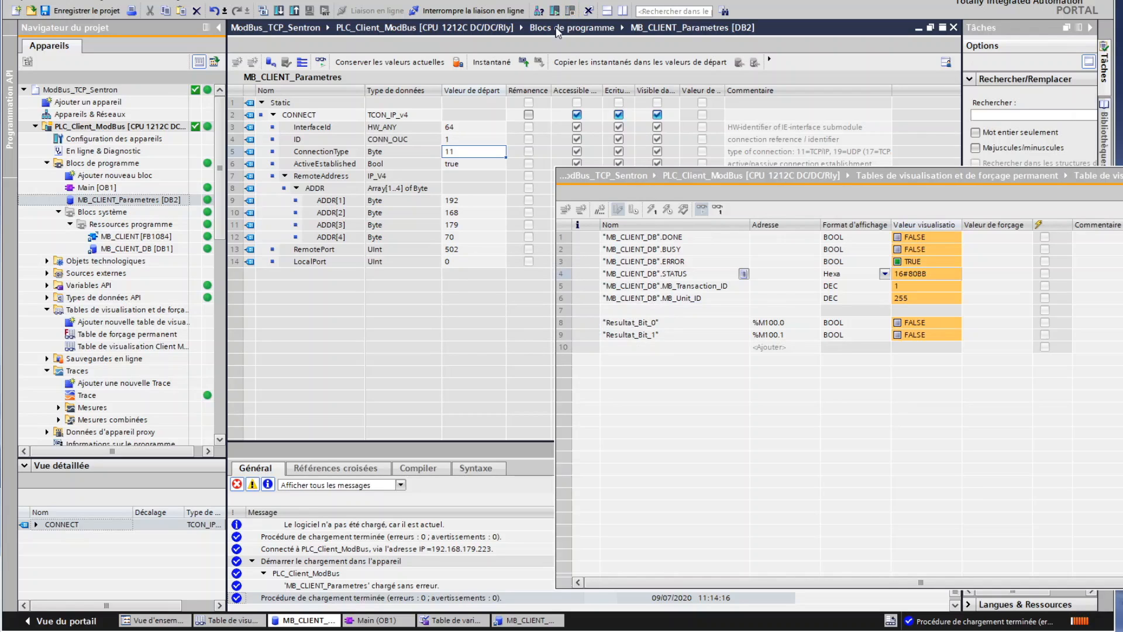
click(554, 11)
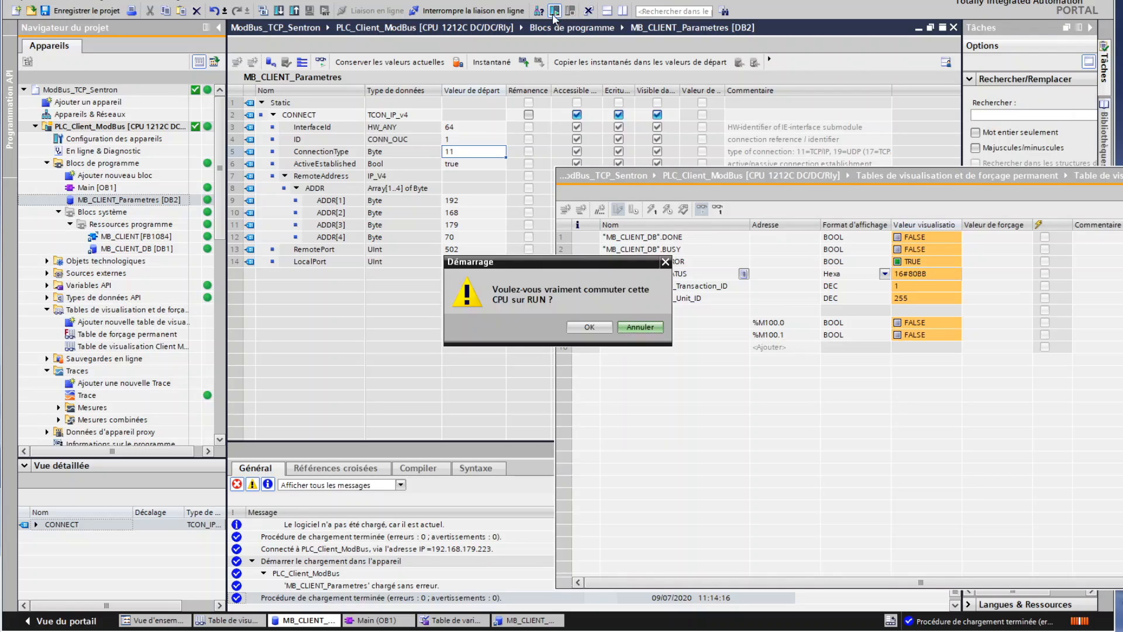
click(589, 329)
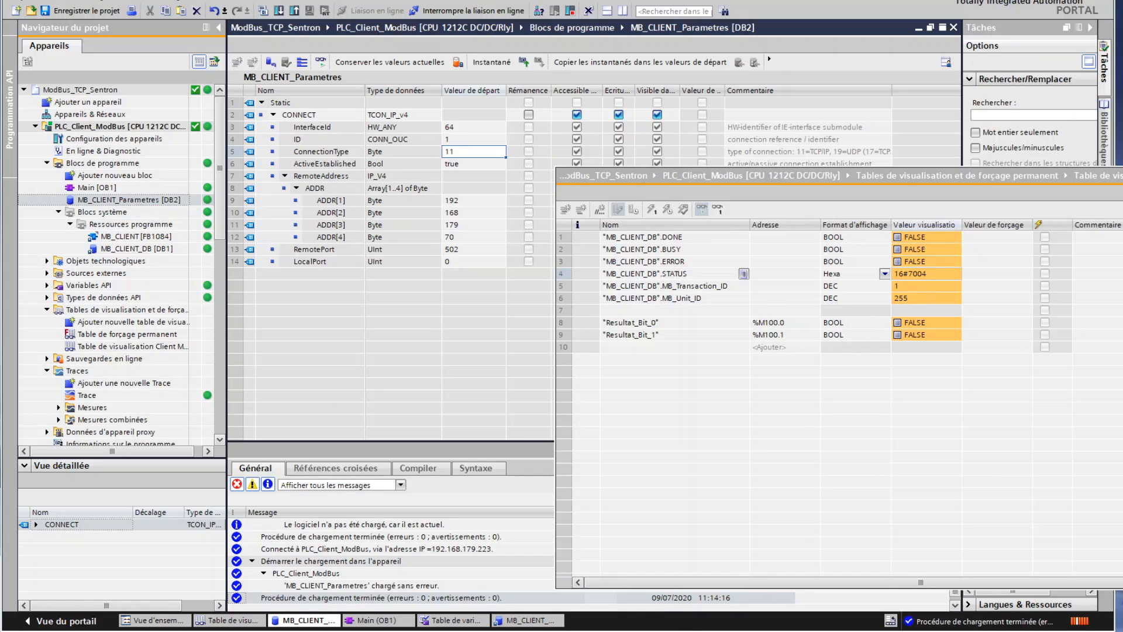
Step: Look up STATUS code 7004 in the general status table of the Paramètre STATUS help page and highlight its description
click(503, 629)
click(575, 597)
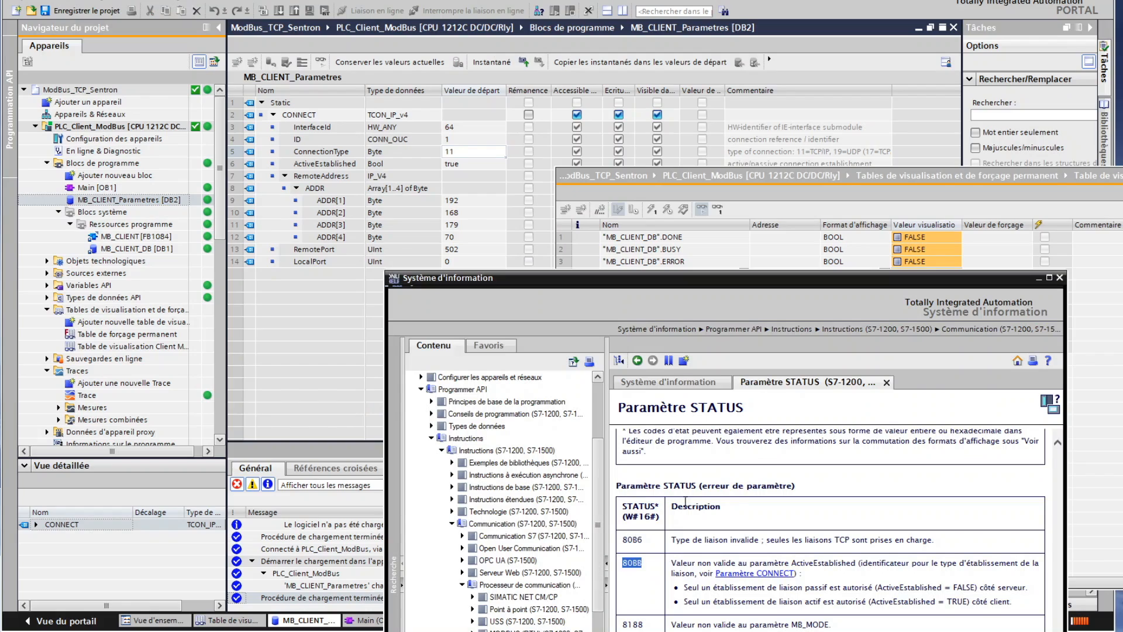
drag(759, 279, 650, 178)
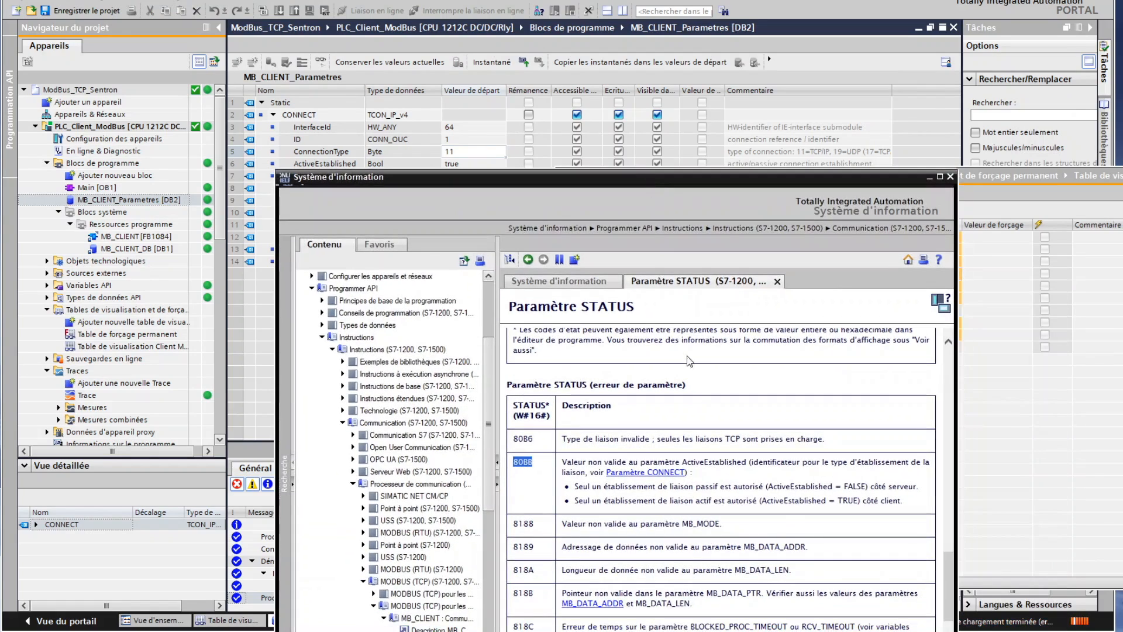
scroll(671, 380, up, 15)
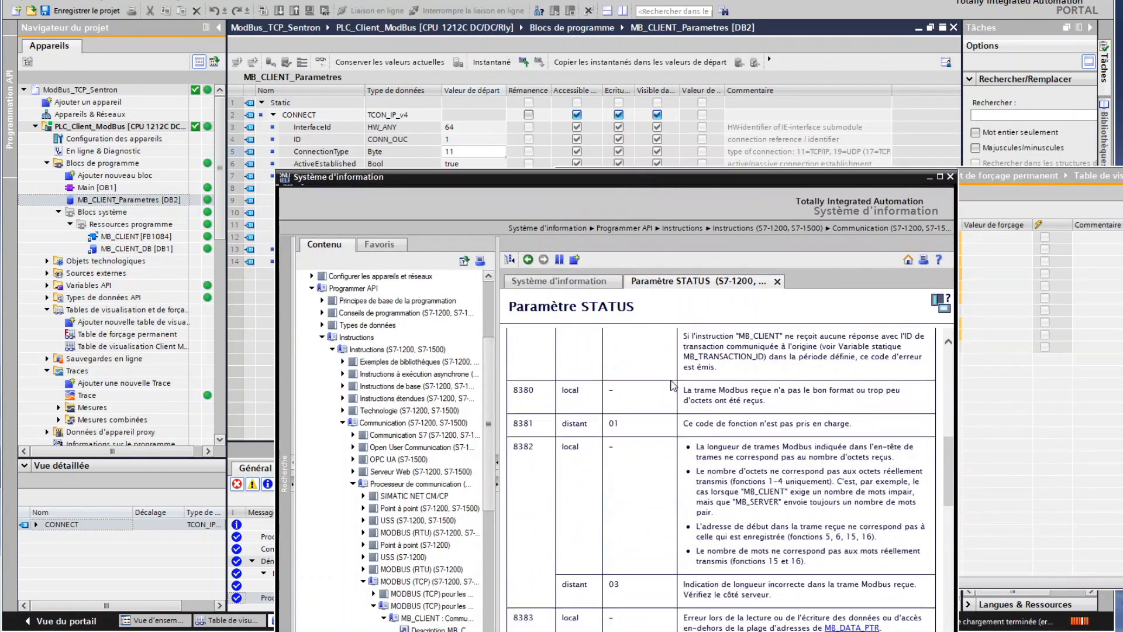
scroll(672, 380, up, 3)
scroll(666, 409, down, 1)
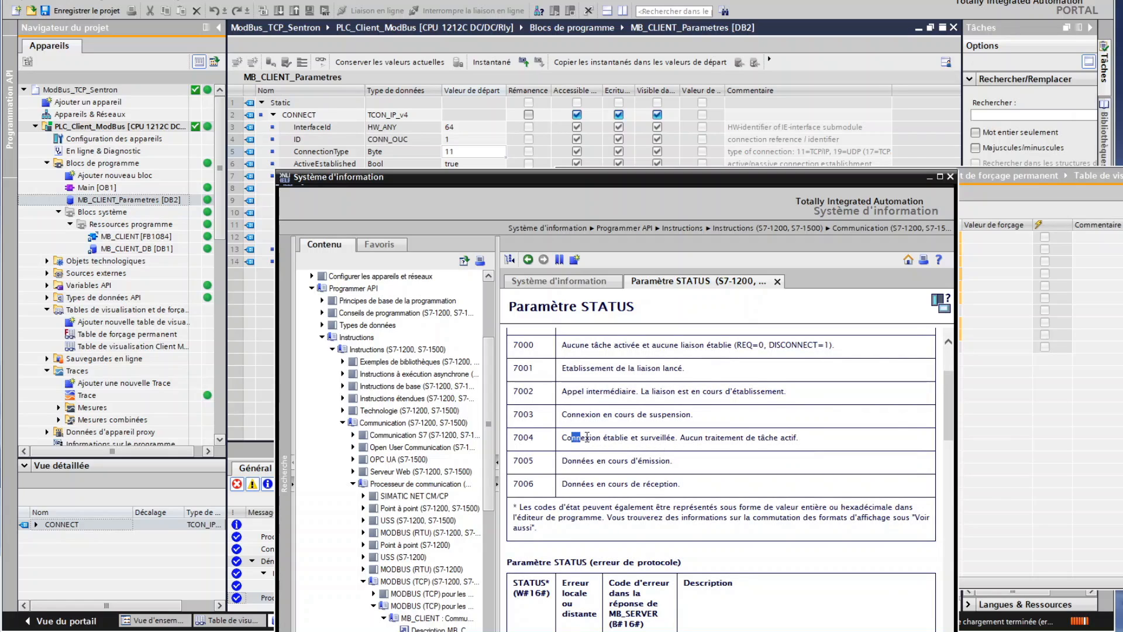
drag(587, 437, 840, 428)
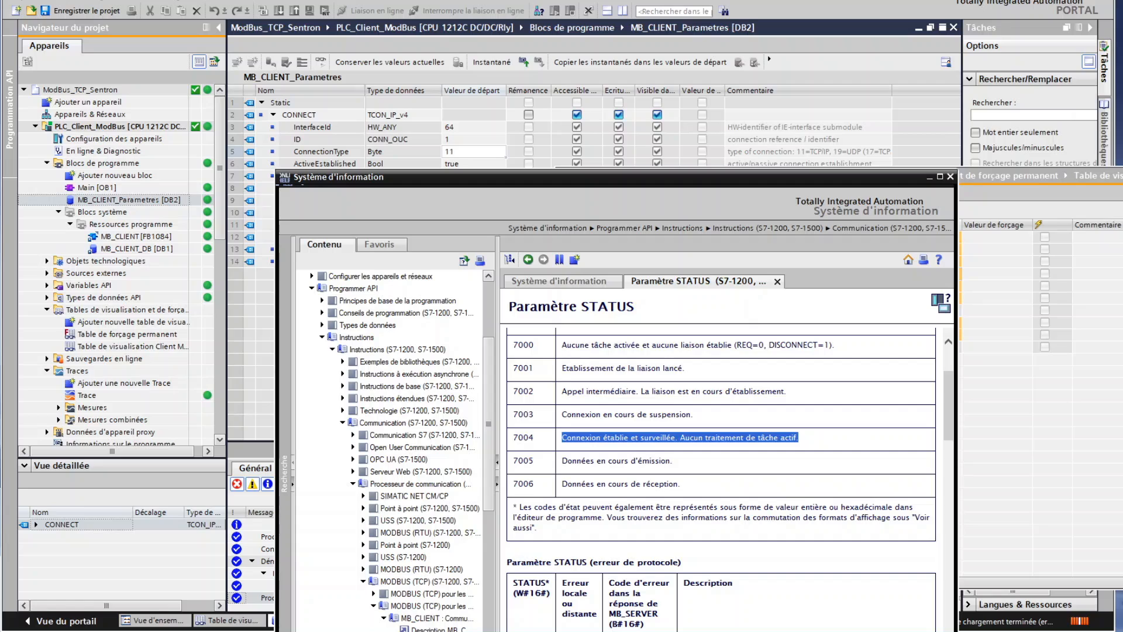
Step: Check the connected-client count in EasyModbusTCP Server Simulator, and reopen Main [OB1] with online monitoring turned on
key(alt+Tab)
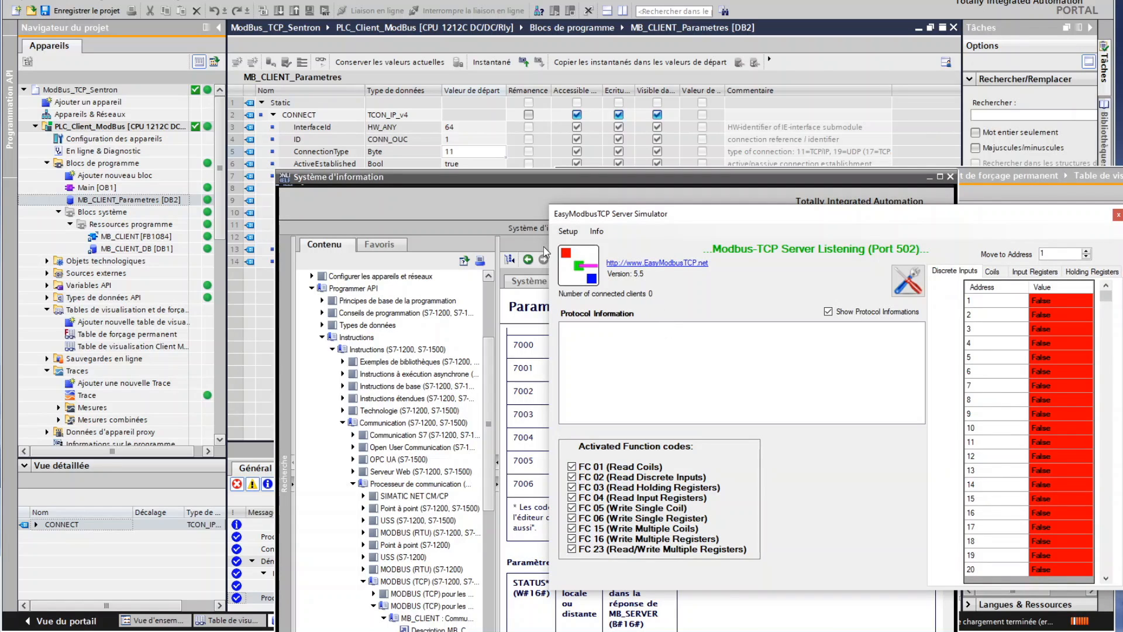
click(98, 190)
double_click(98, 187)
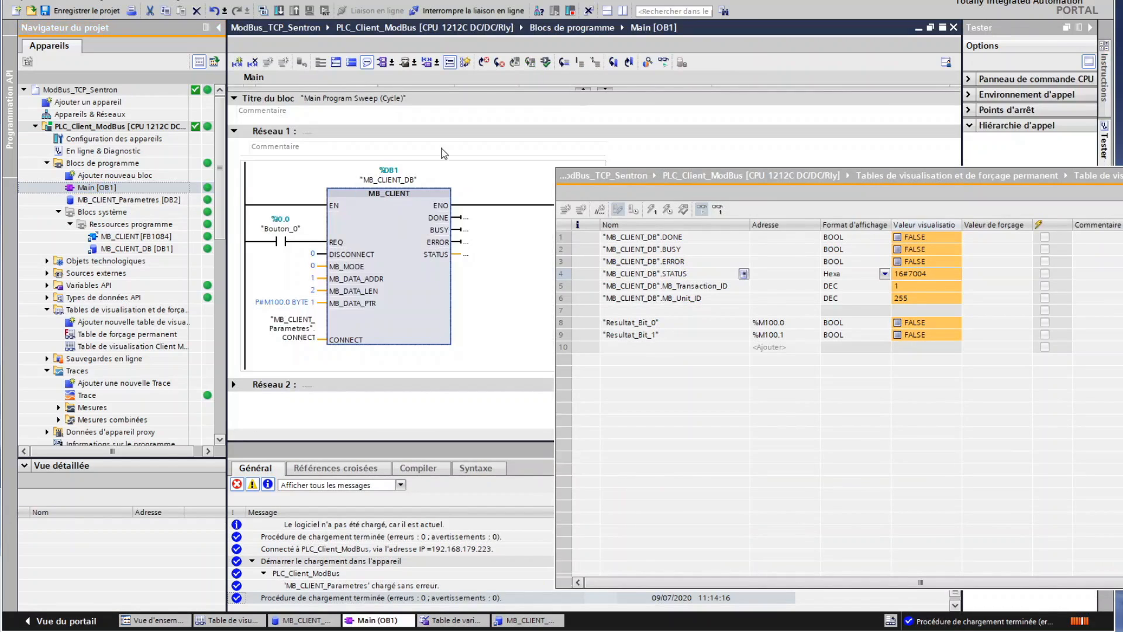
click(664, 62)
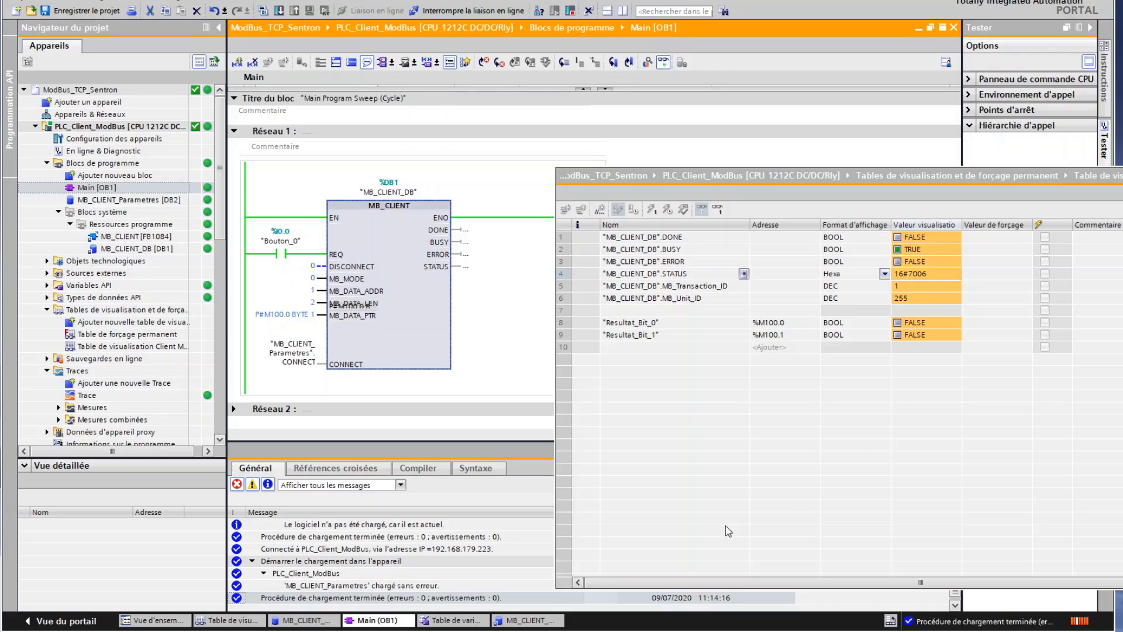
Step: Switch to EasyModbusTCP Server Simulator to check its connected-client count, and move its window to uncover the watch table's first rows
mouse_move(660, 630)
click(660, 588)
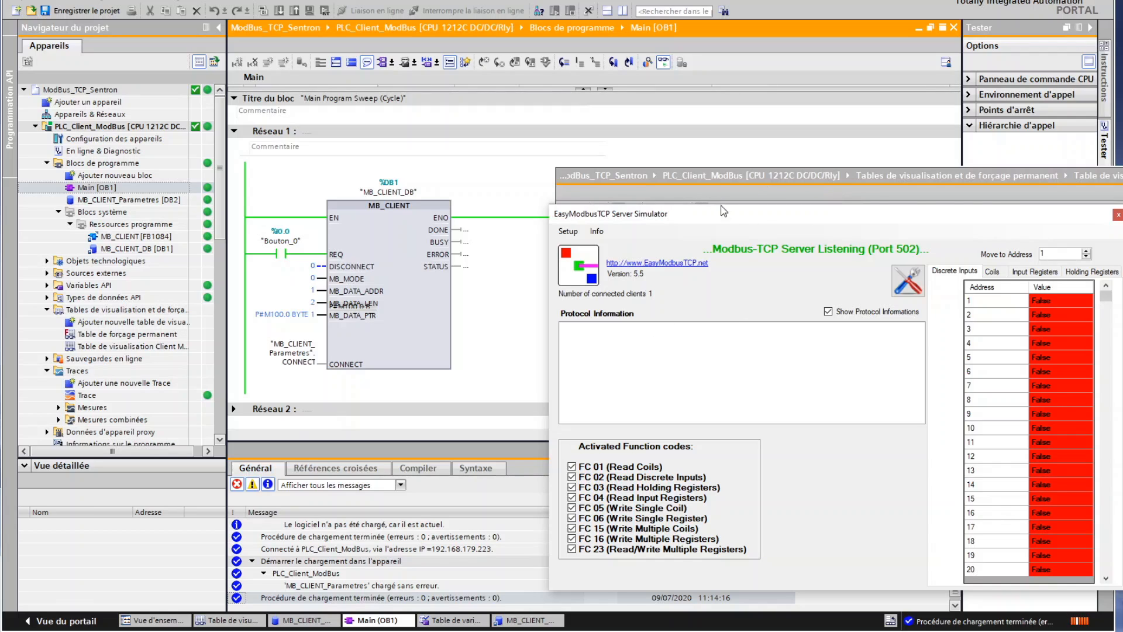
drag(723, 212, 664, 264)
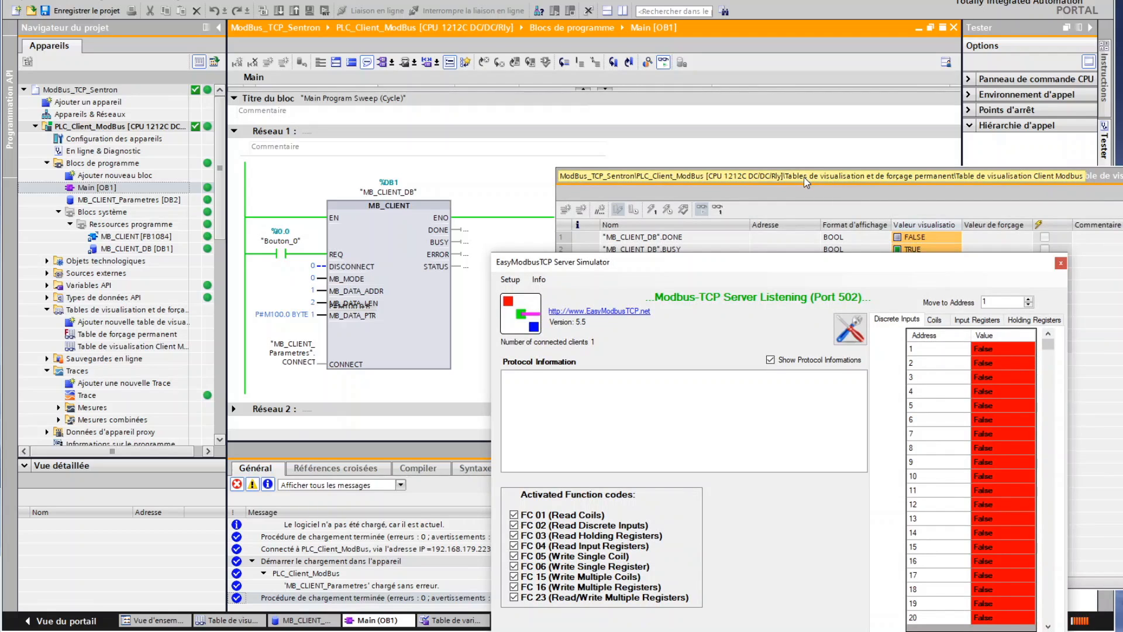
Step: Look up STATUS code 7005 in the general status table of the Paramètre STATUS help page and highlight its description
click(807, 180)
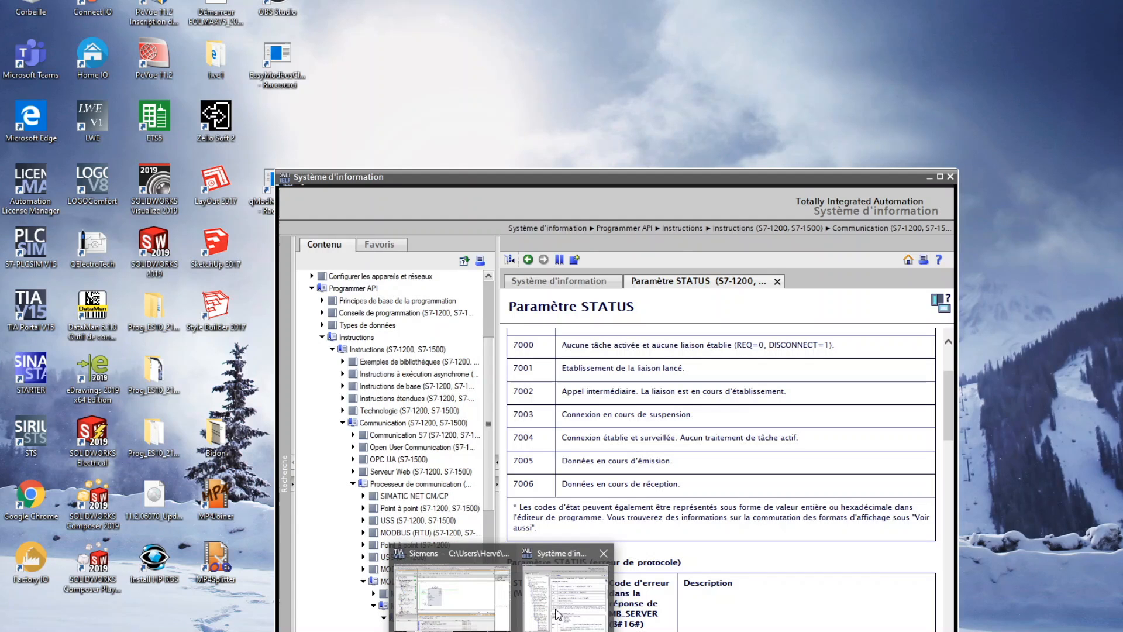
click(570, 607)
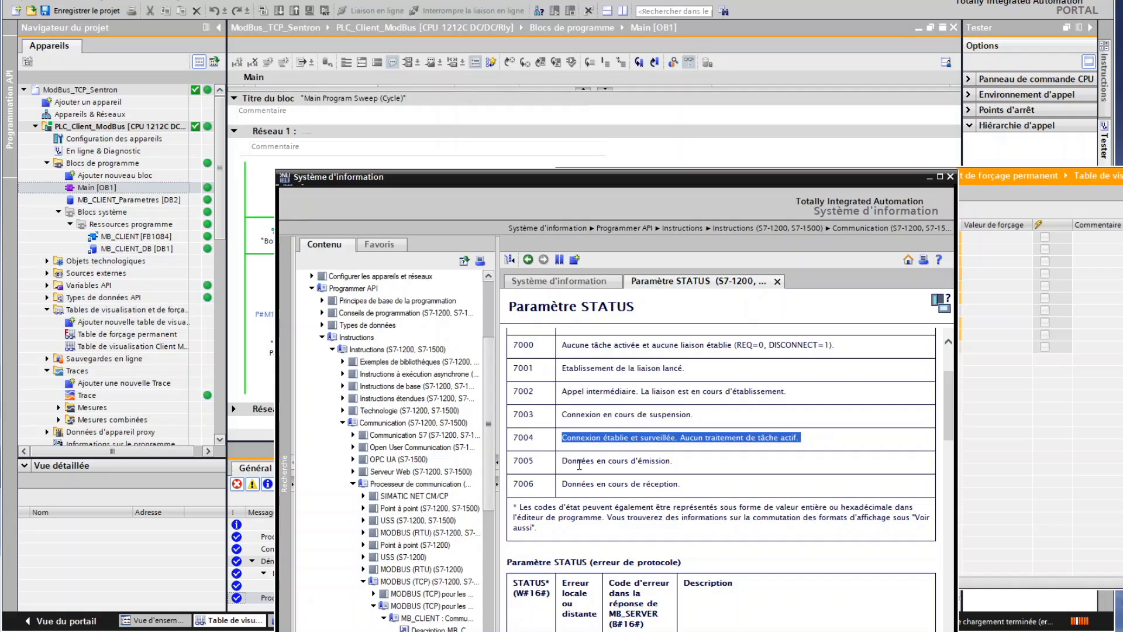
drag(560, 461, 674, 461)
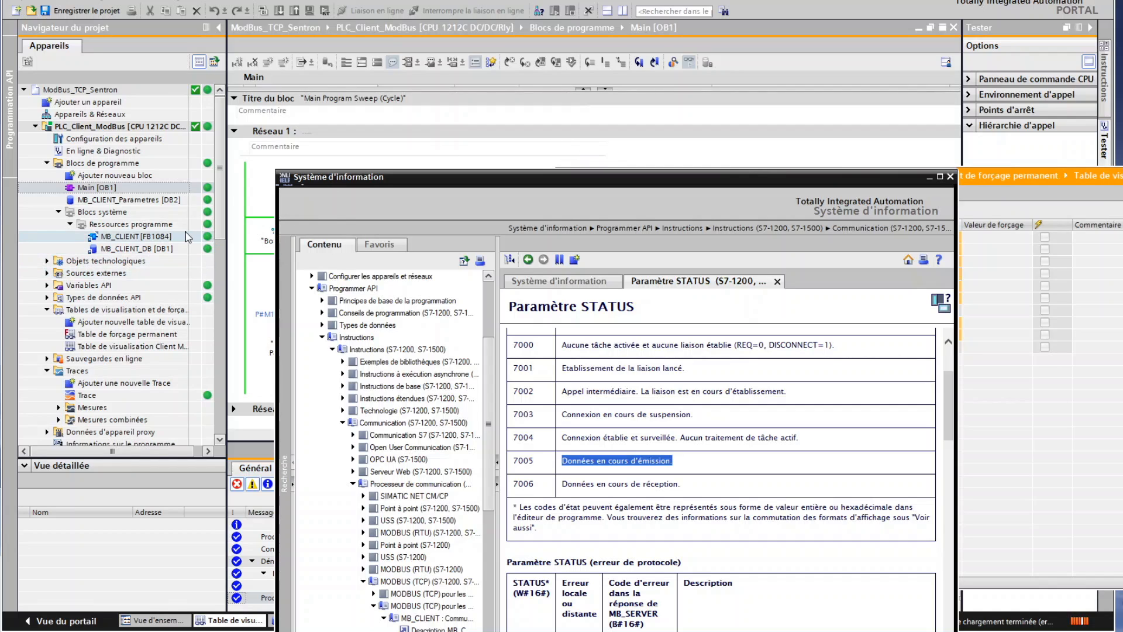
Step: Open the existing Trace of PLC_Client_ModBus and move the watch table window to uncover the trace diagram
click(221, 226)
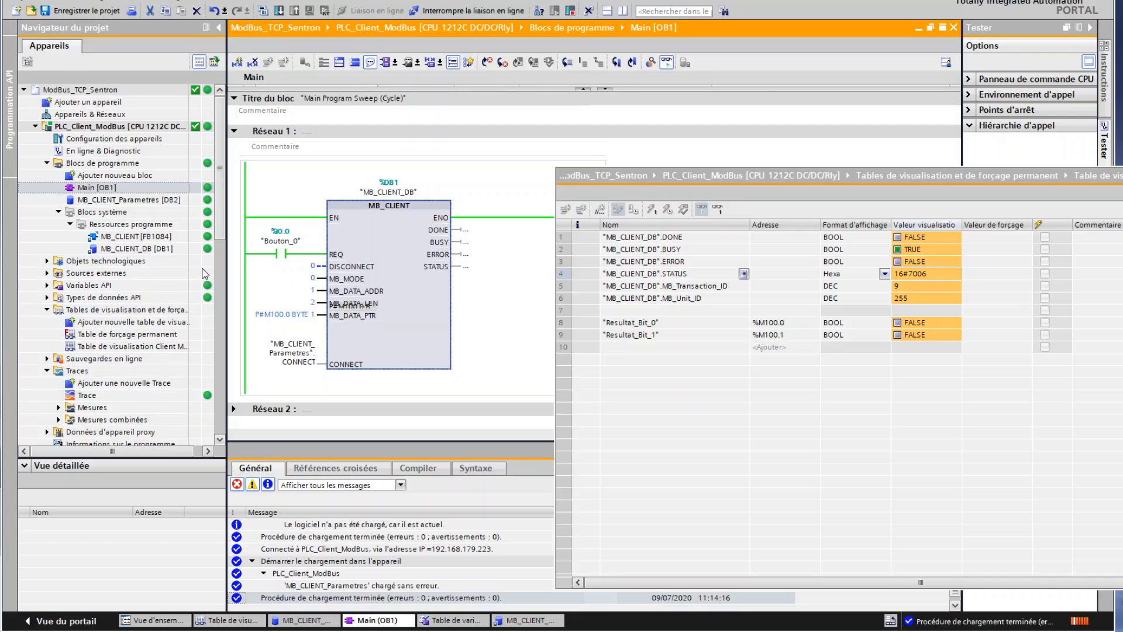
scroll(221, 225, down, 5)
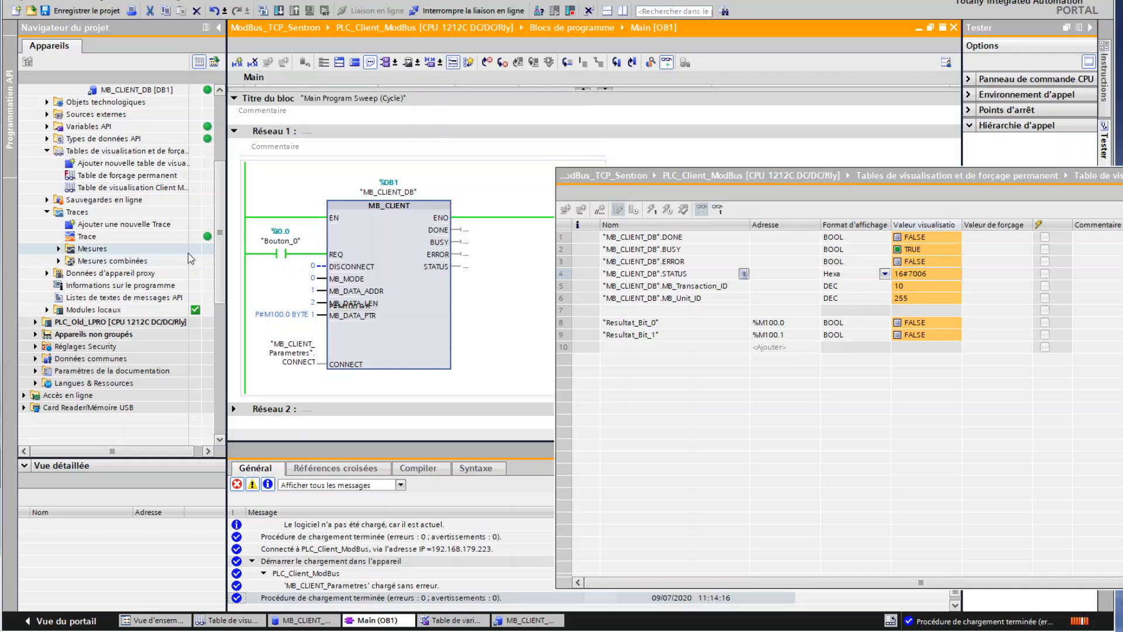
scroll(221, 258, up, 6)
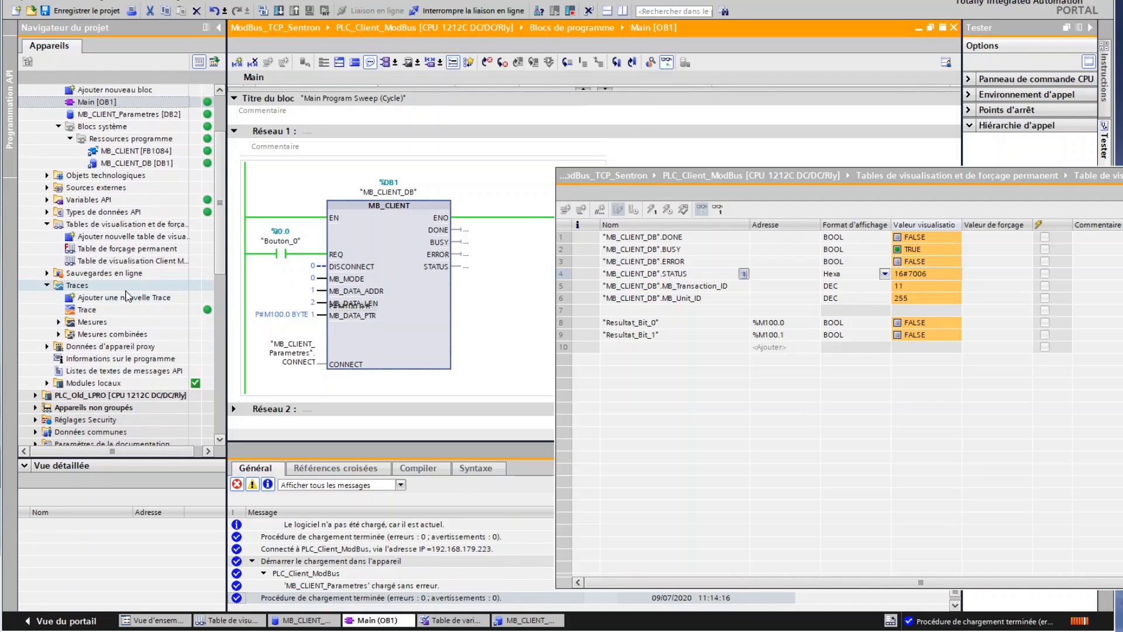
click(87, 310)
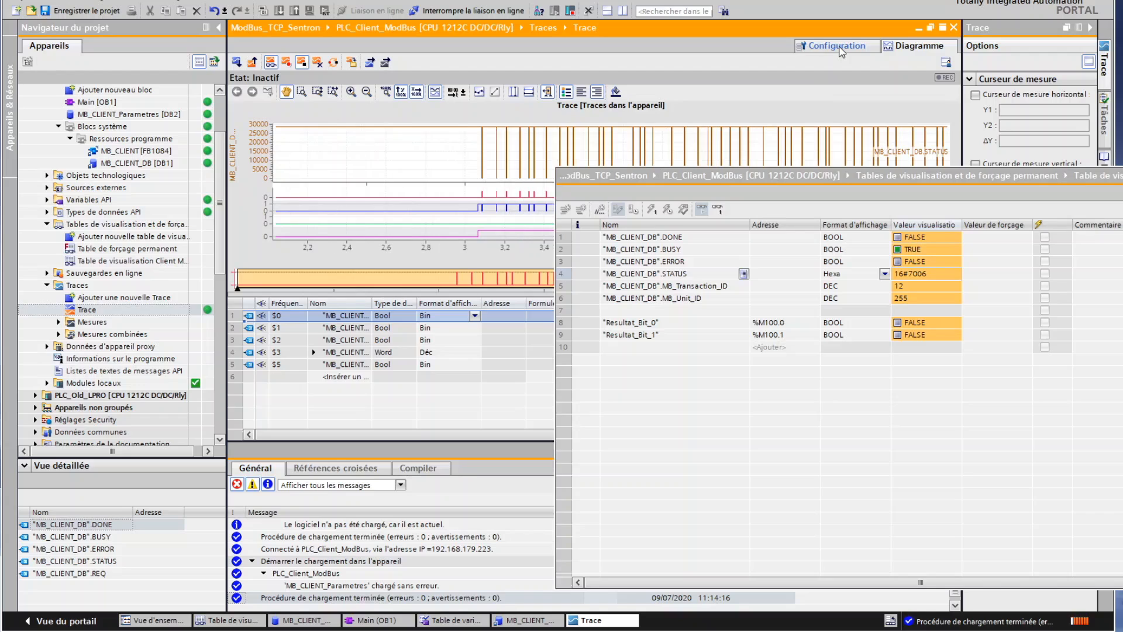
drag(738, 185, 731, 269)
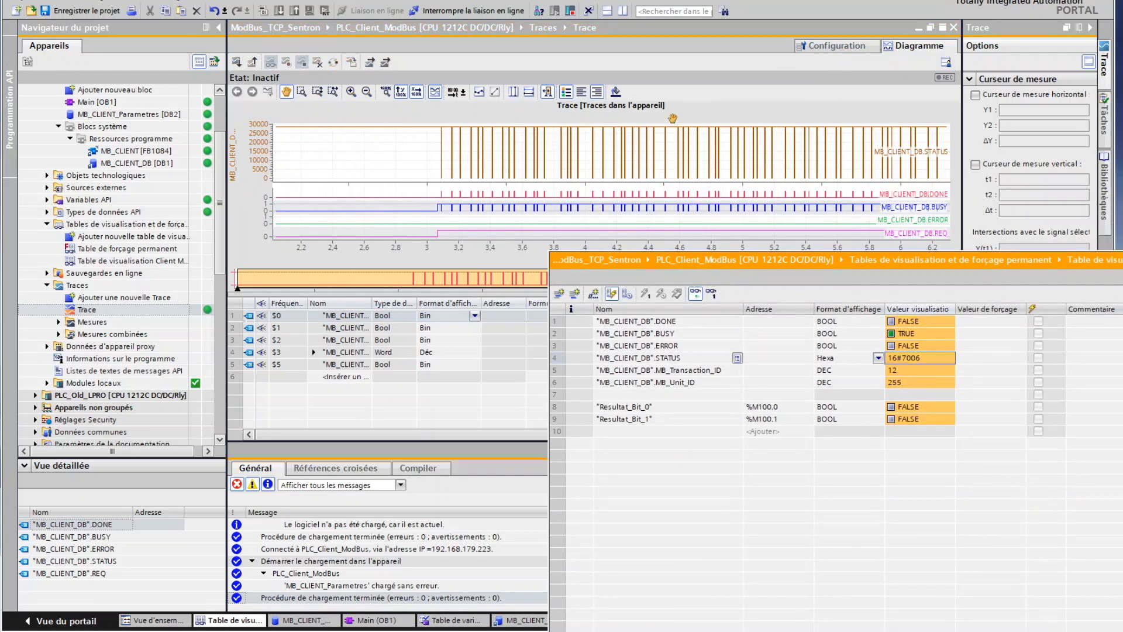
Step: Review the trace configuration, covering its recorded signals, sampling settings and trigger conditions
click(828, 46)
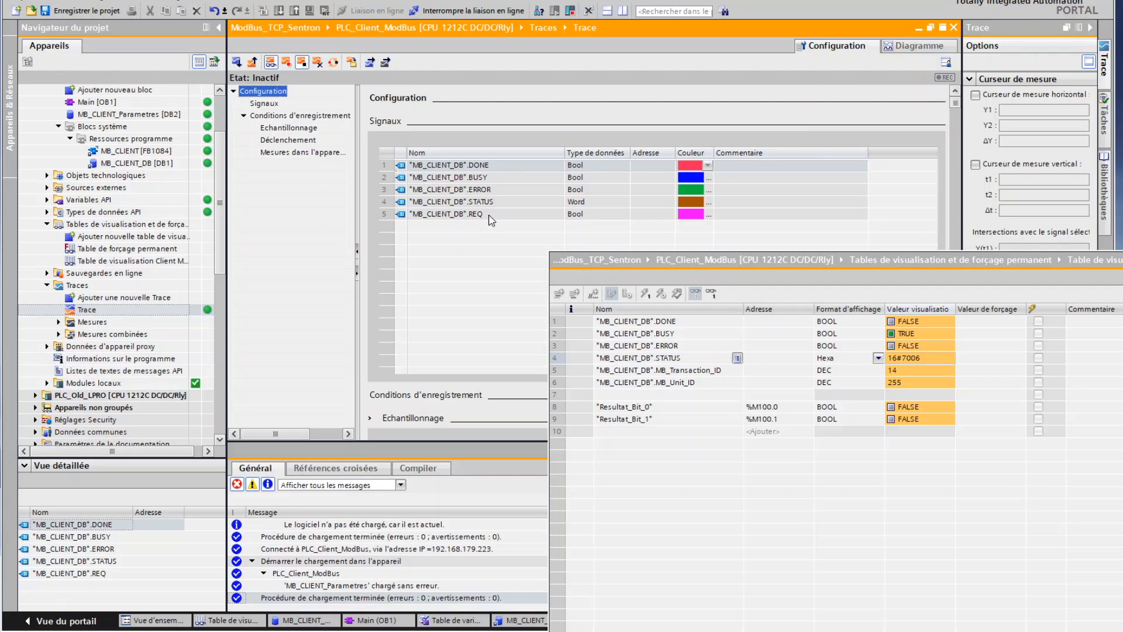
click(289, 128)
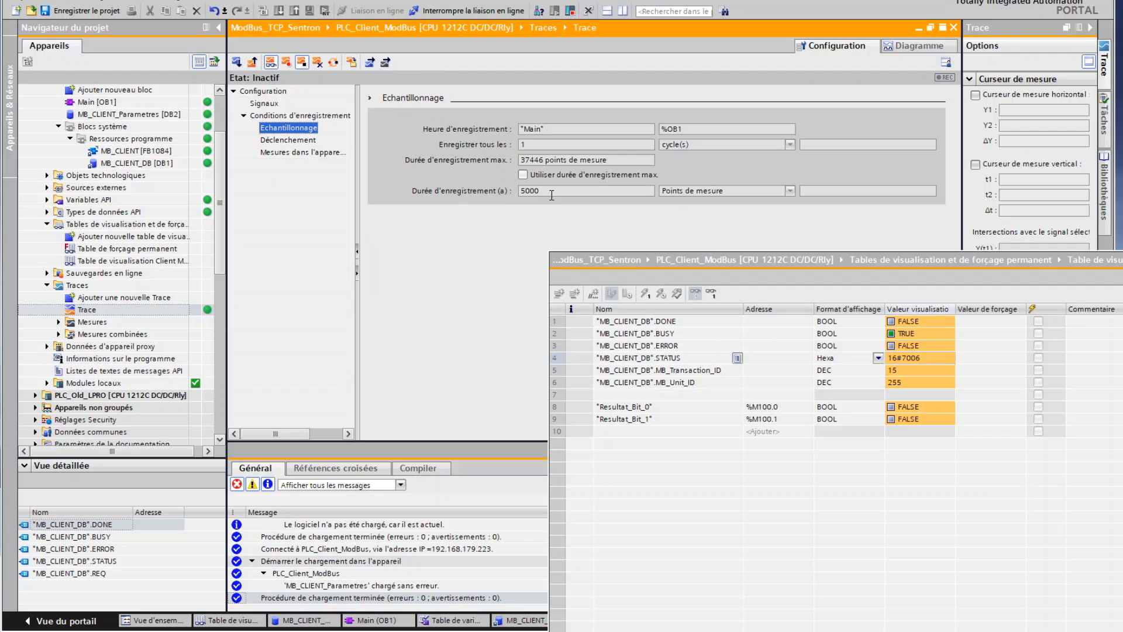
click(299, 141)
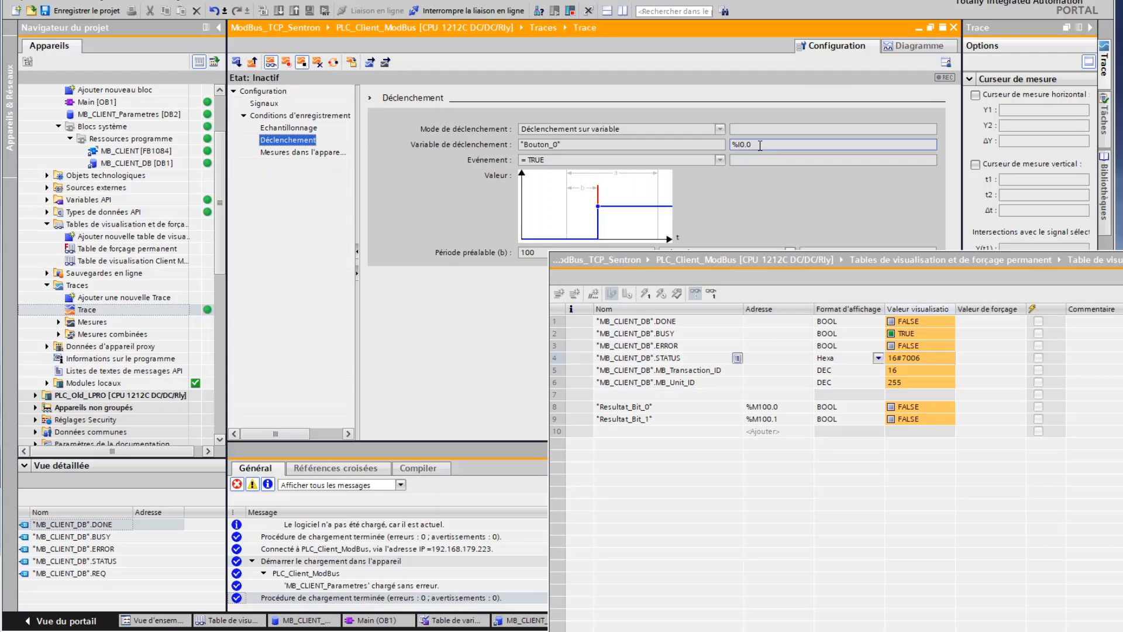
Step: Return to the trace diagram and activate a new recording of the MB_CLIENT_DB signals
click(907, 47)
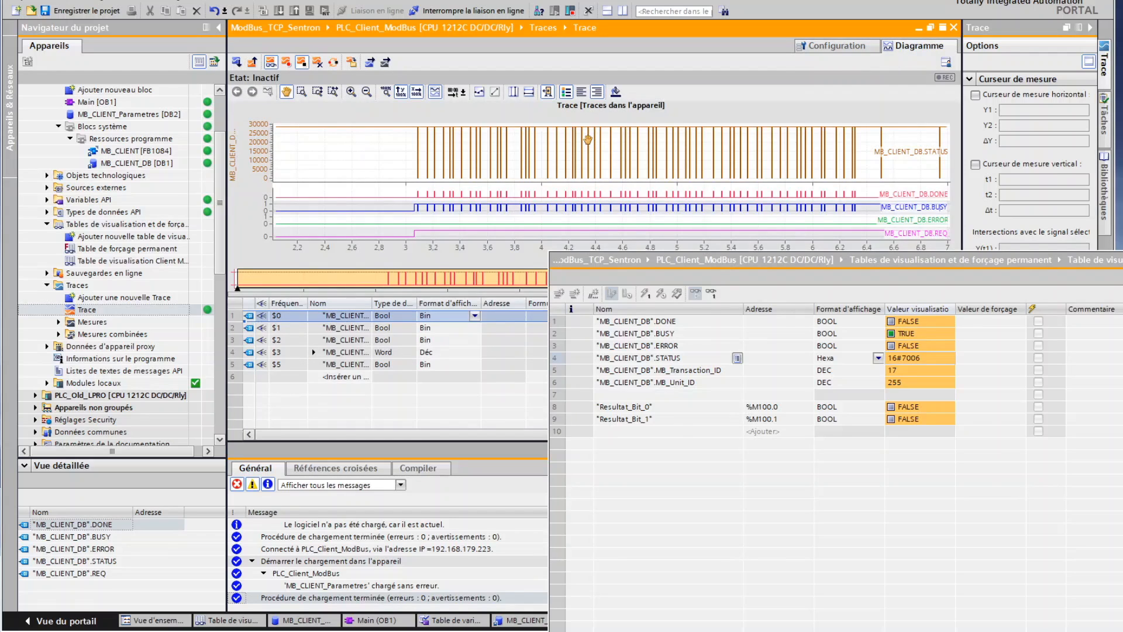
click(286, 62)
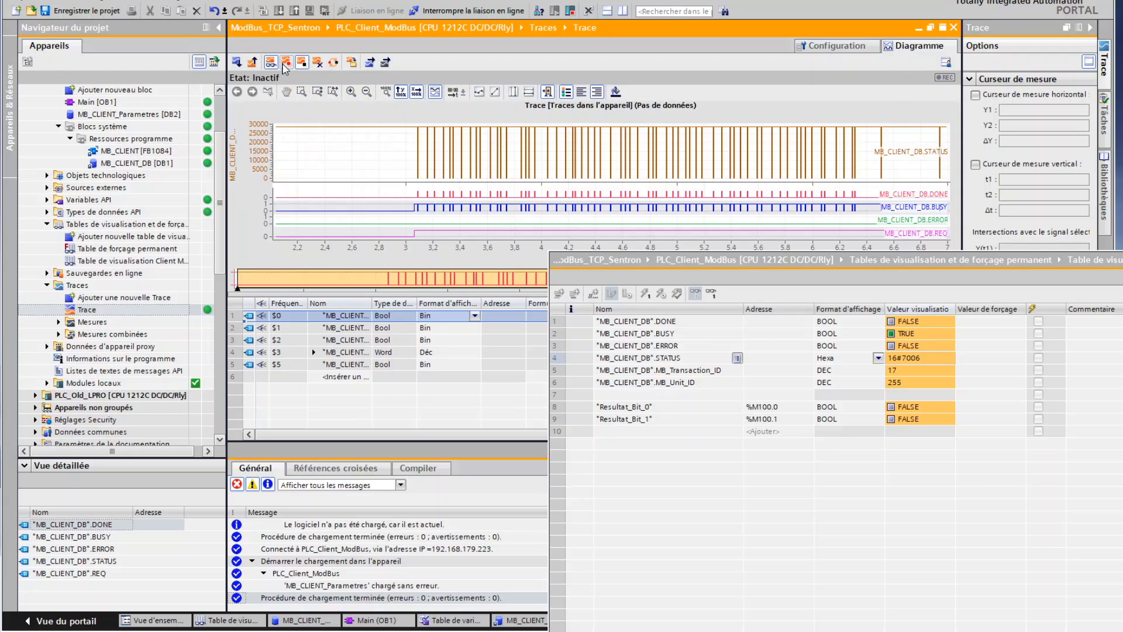
click(284, 65)
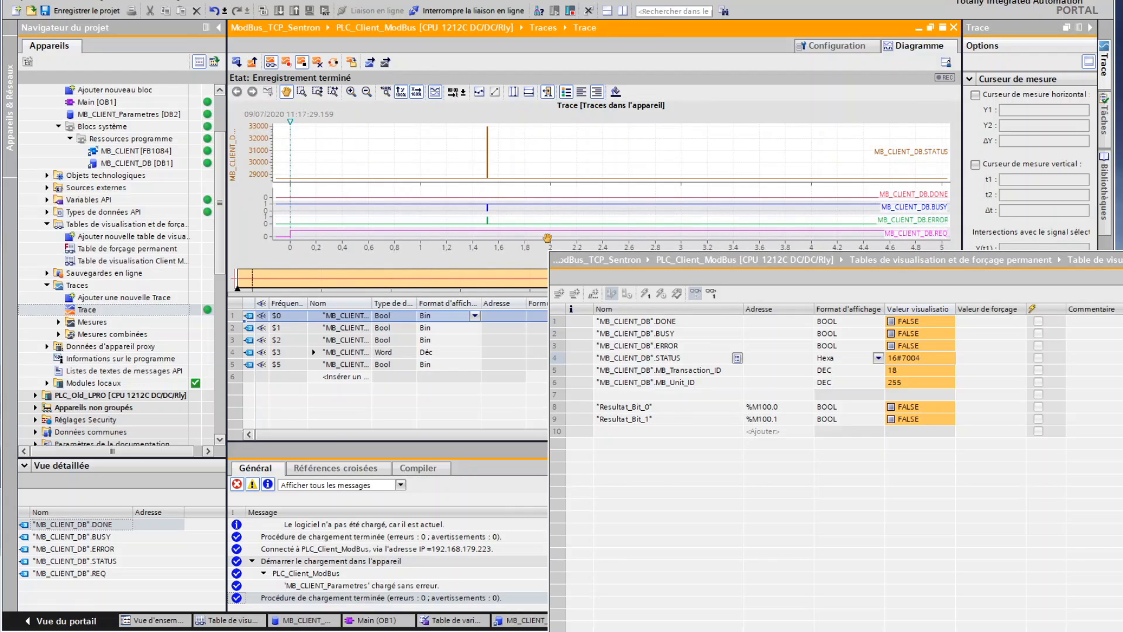
Step: Uncover the trace's signal table and set the display format of the MB_CLIENT_DB STATUS signal to Hex
drag(655, 263, 641, 303)
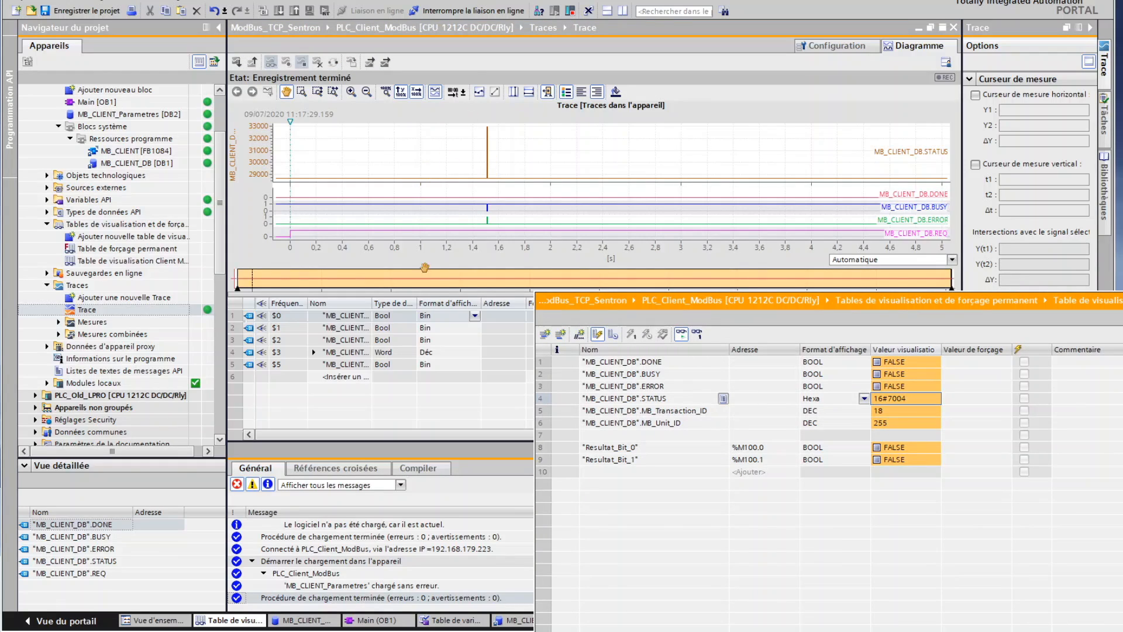
click(393, 355)
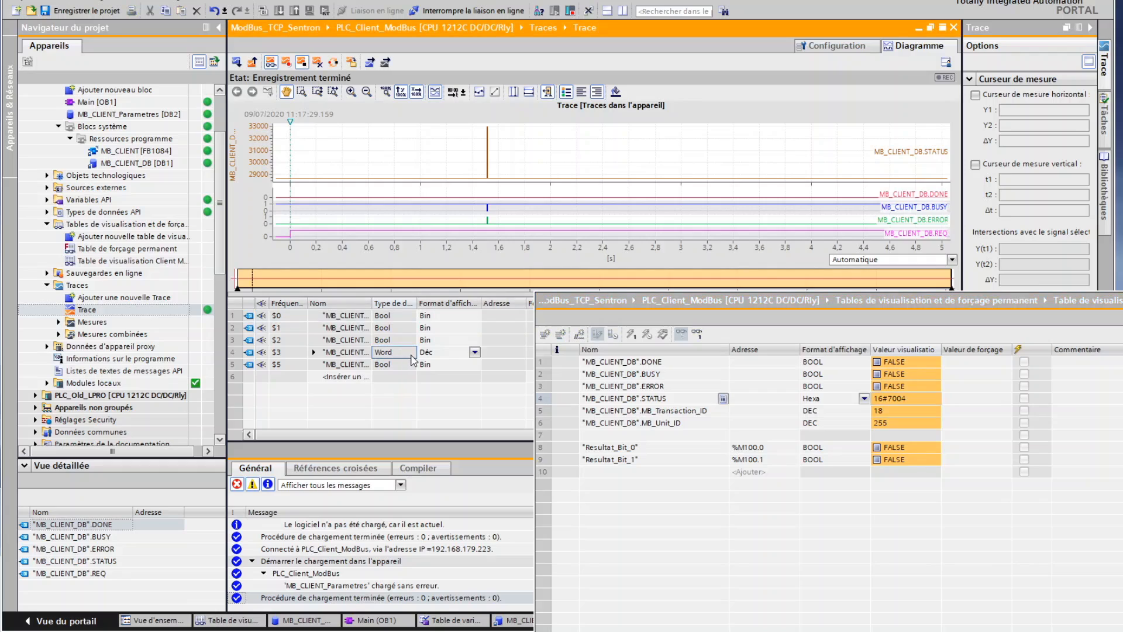
click(476, 353)
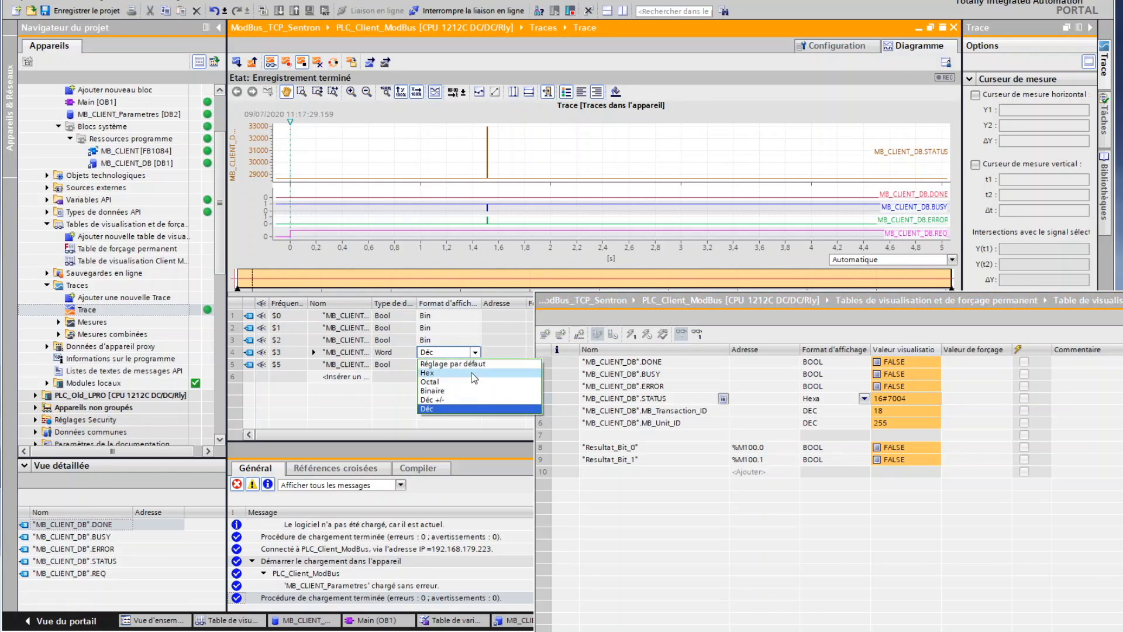
click(466, 380)
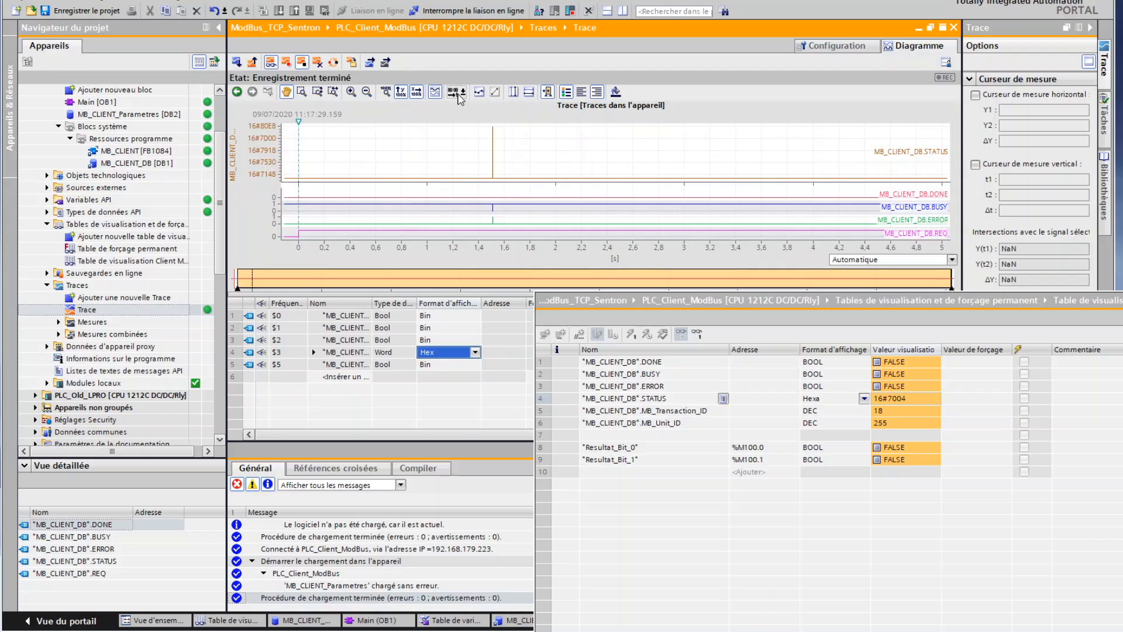
Step: Enable the vertical measurement cursors and place cursor t1 on the STATUS peak at about 1508 ms
click(514, 92)
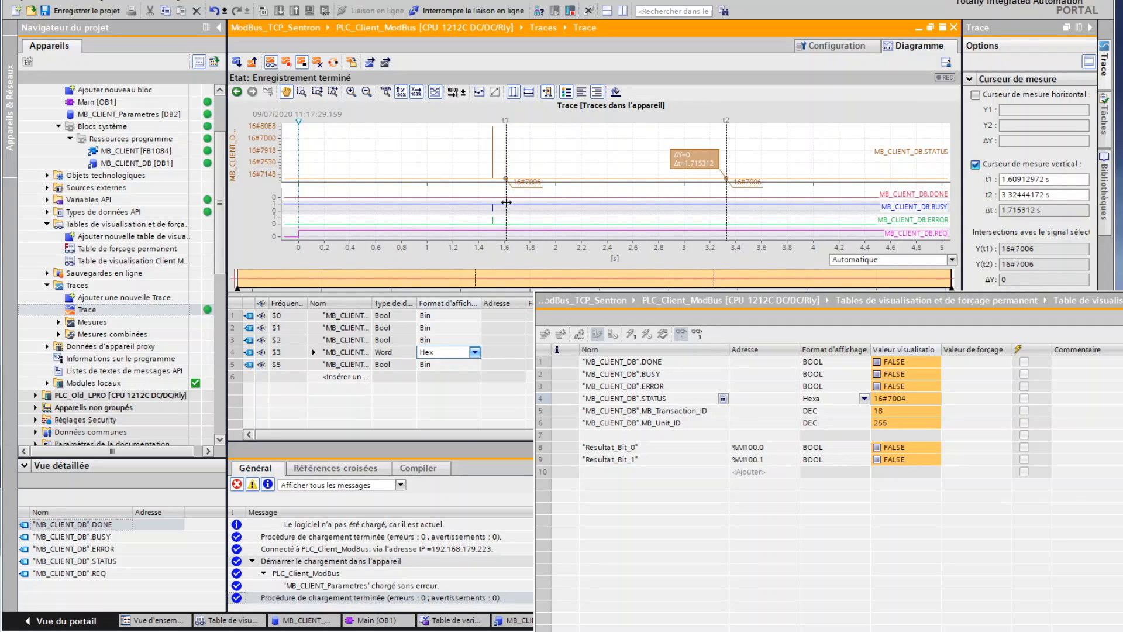
drag(507, 198, 474, 198)
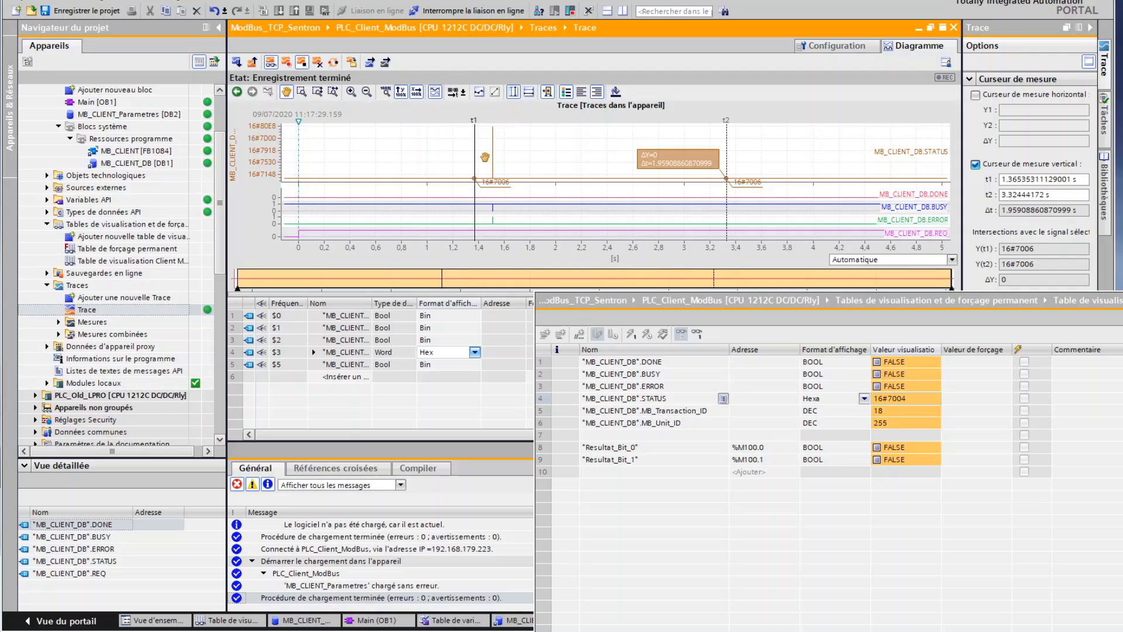
drag(583, 305, 569, 365)
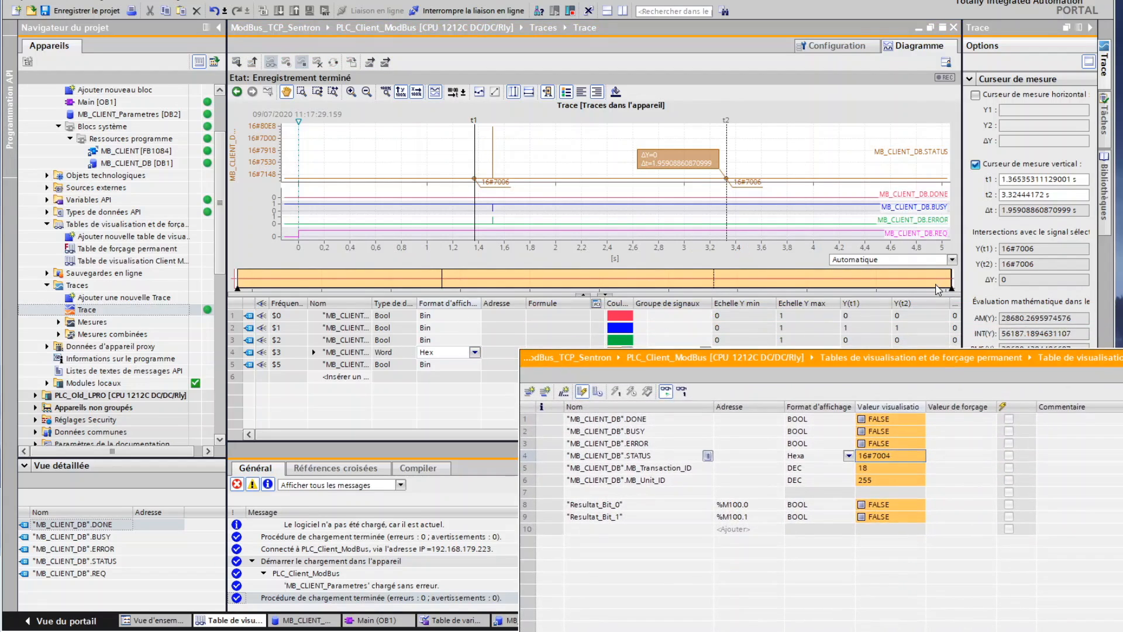
drag(952, 279, 493, 281)
drag(237, 280, 488, 280)
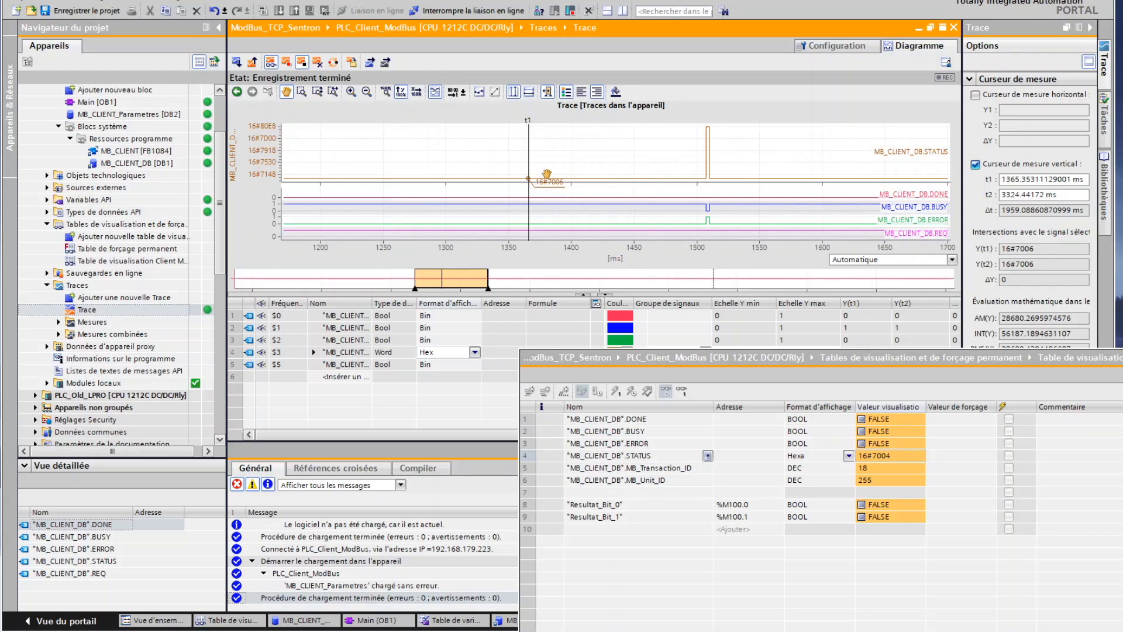
drag(534, 159, 708, 170)
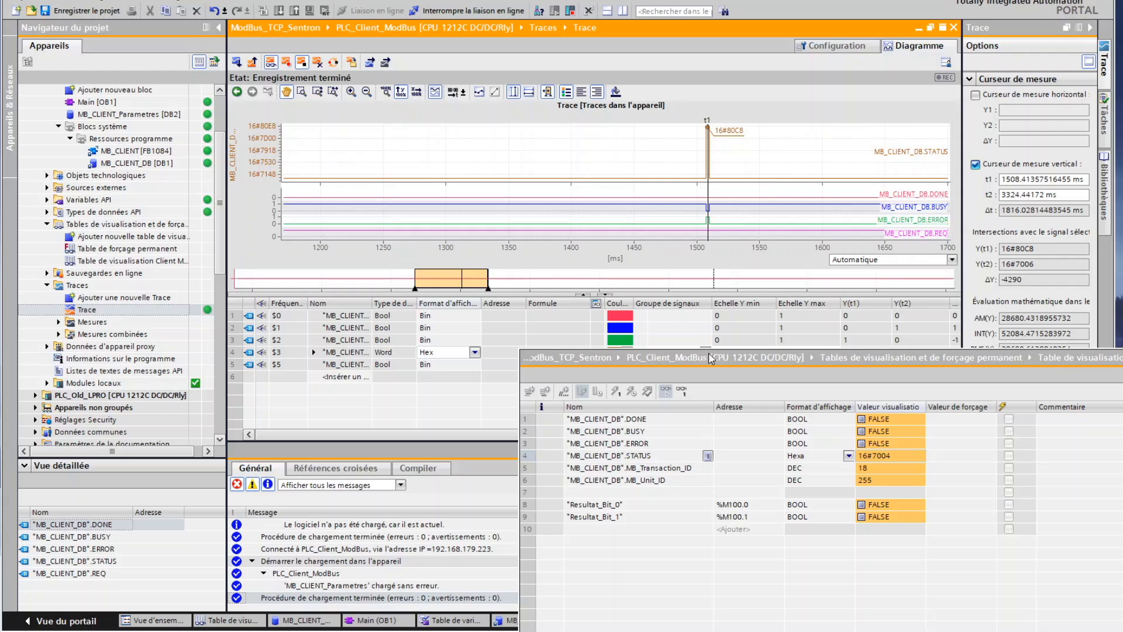
Step: Look up STATUS code 80C8 in the protocol error table of the Paramètre STATUS help page and highlight its description
mouse_move(503, 630)
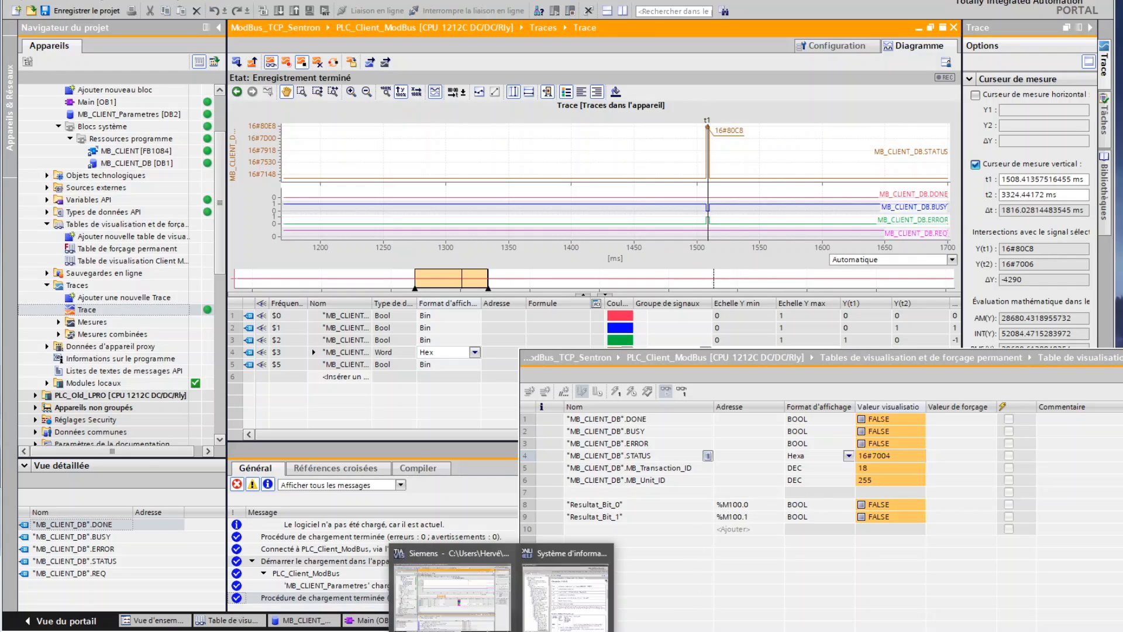
click(578, 606)
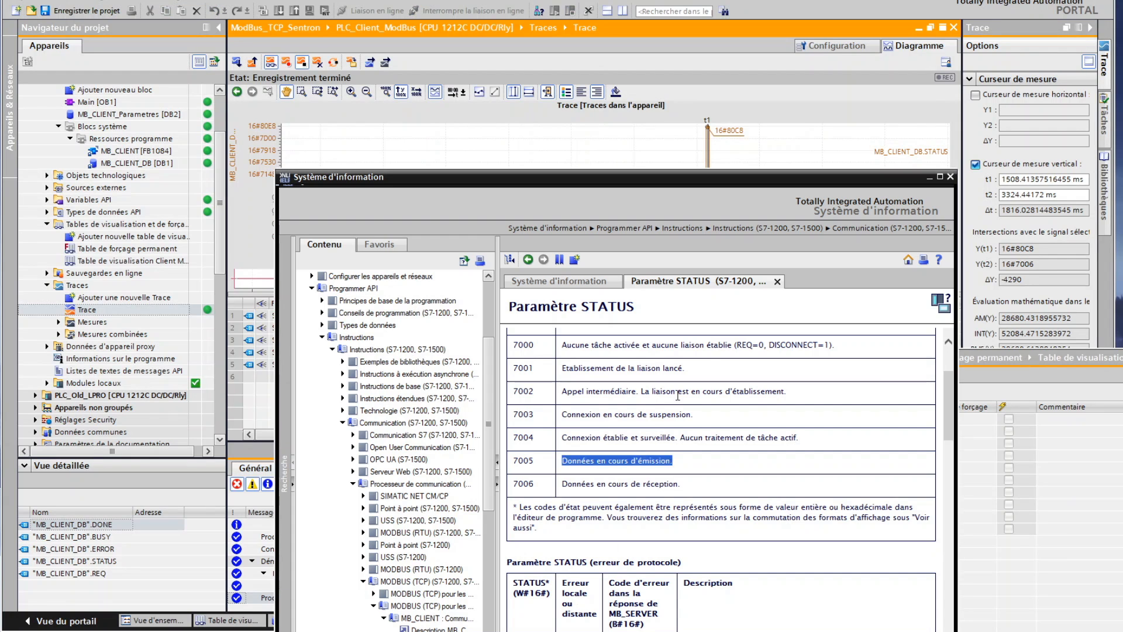
scroll(667, 411, down, 3)
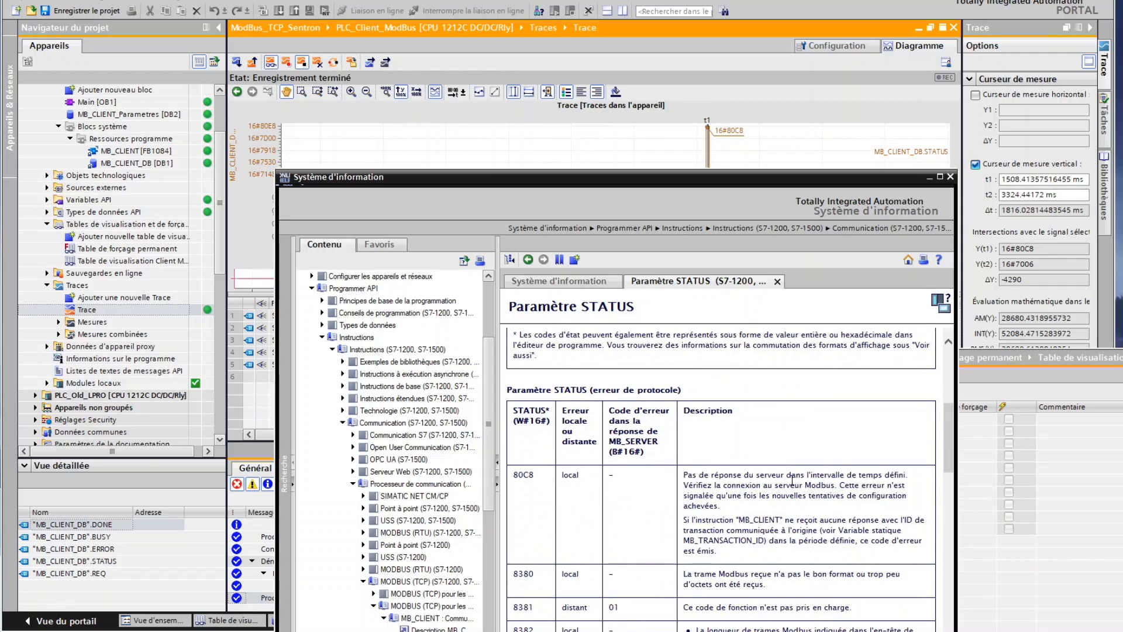
drag(697, 478, 803, 509)
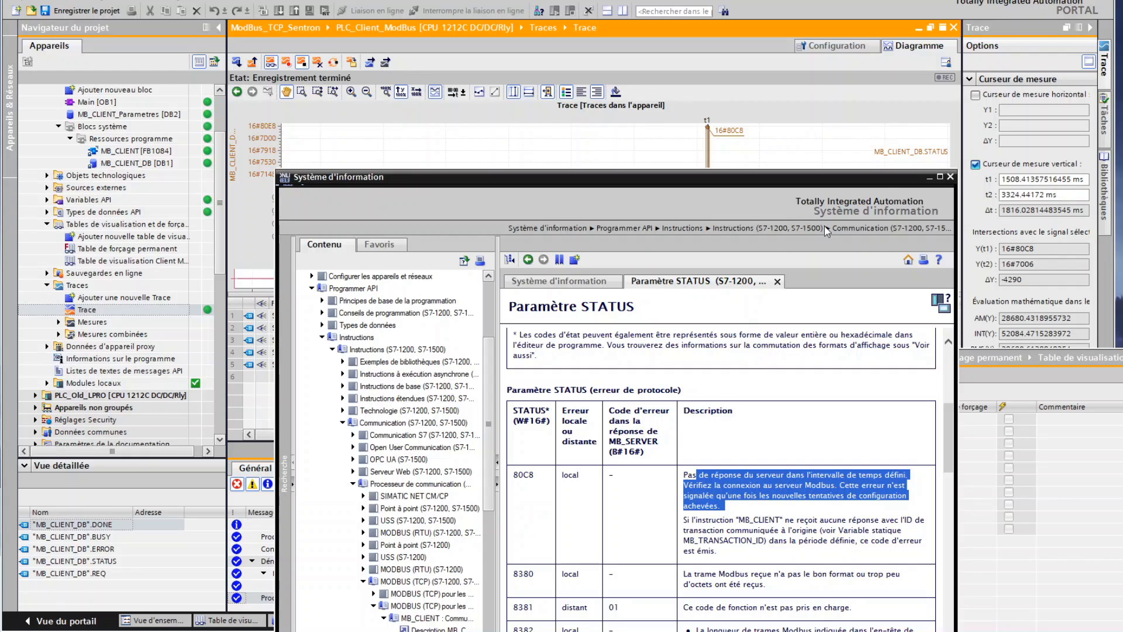
Step: Open MB_CLIENT_DB [DB1] and set the start value of MB_Unit_ID to 1
click(1038, 363)
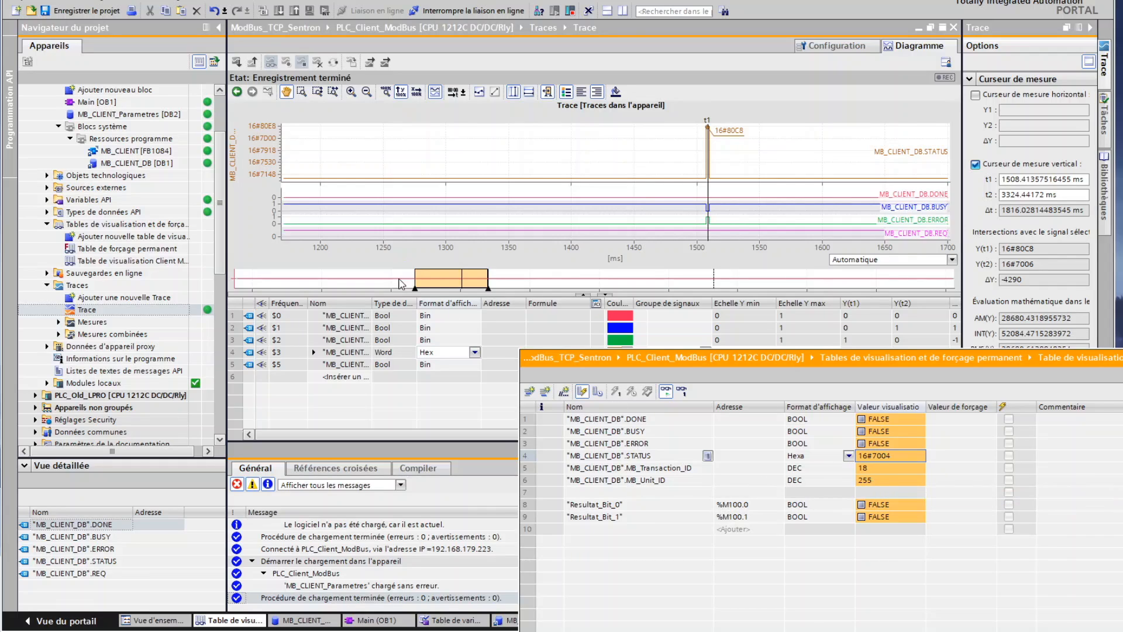
scroll(218, 210, up, 3)
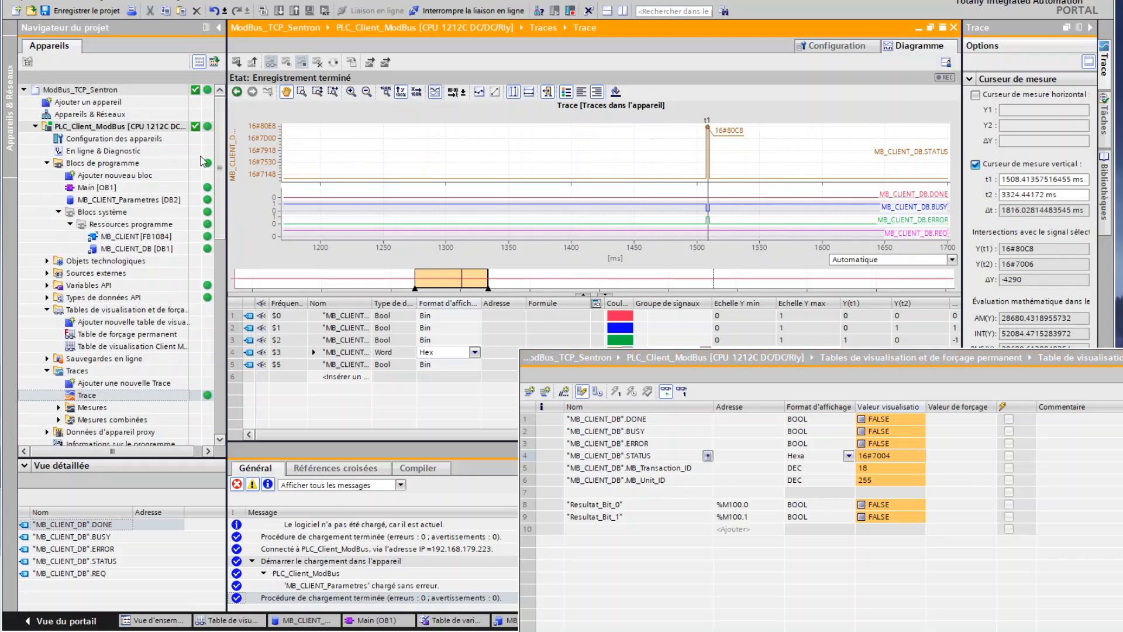
click(131, 249)
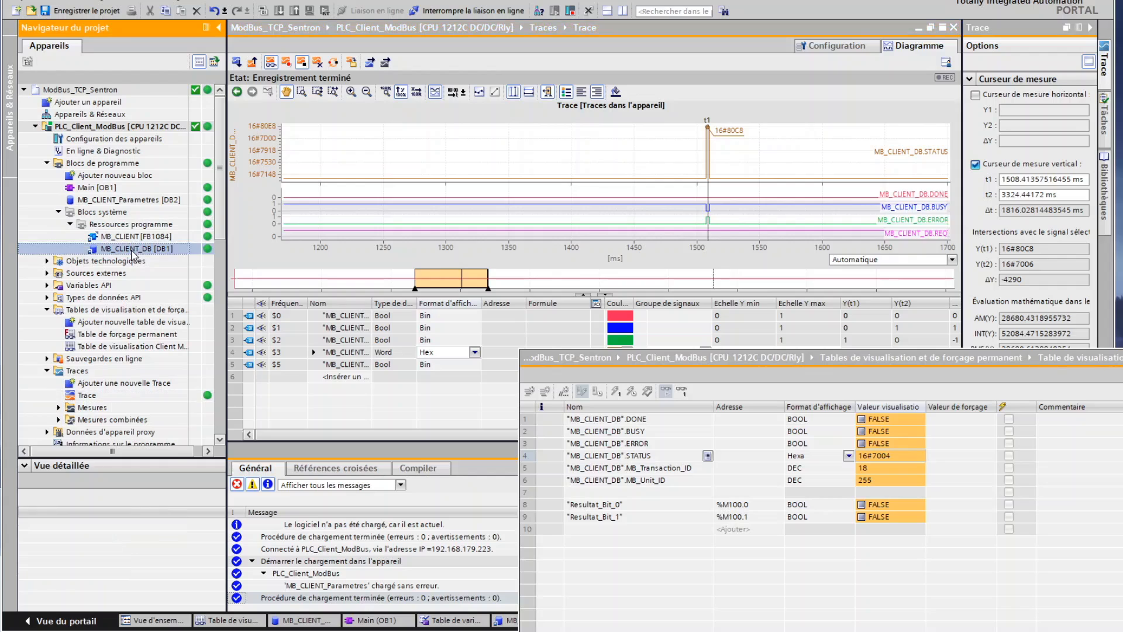
double_click(131, 248)
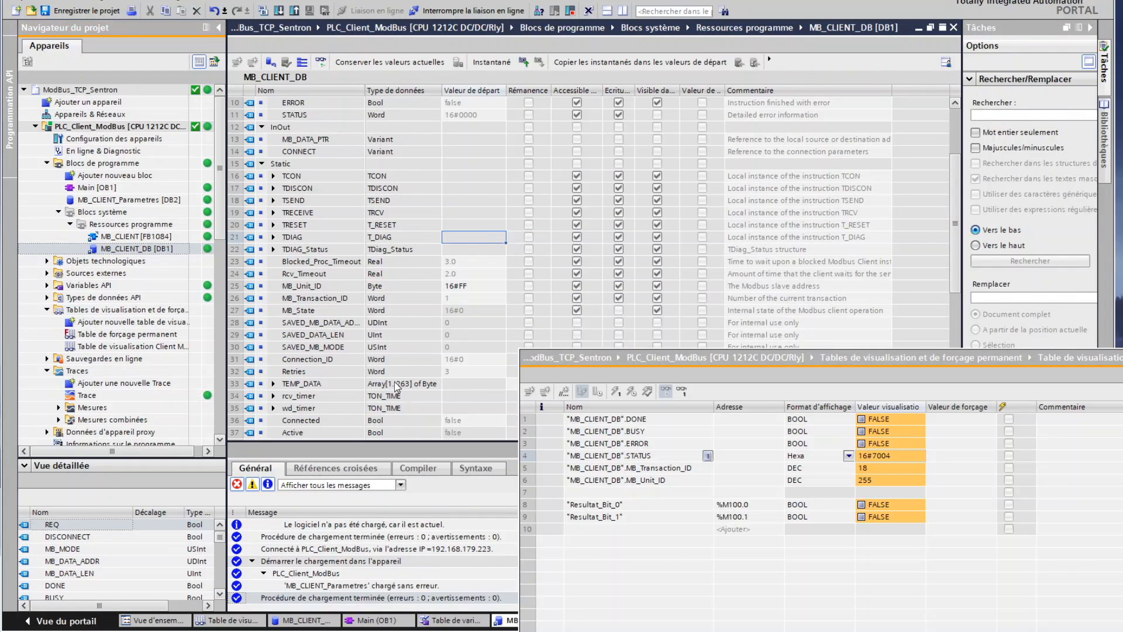
click(233, 286)
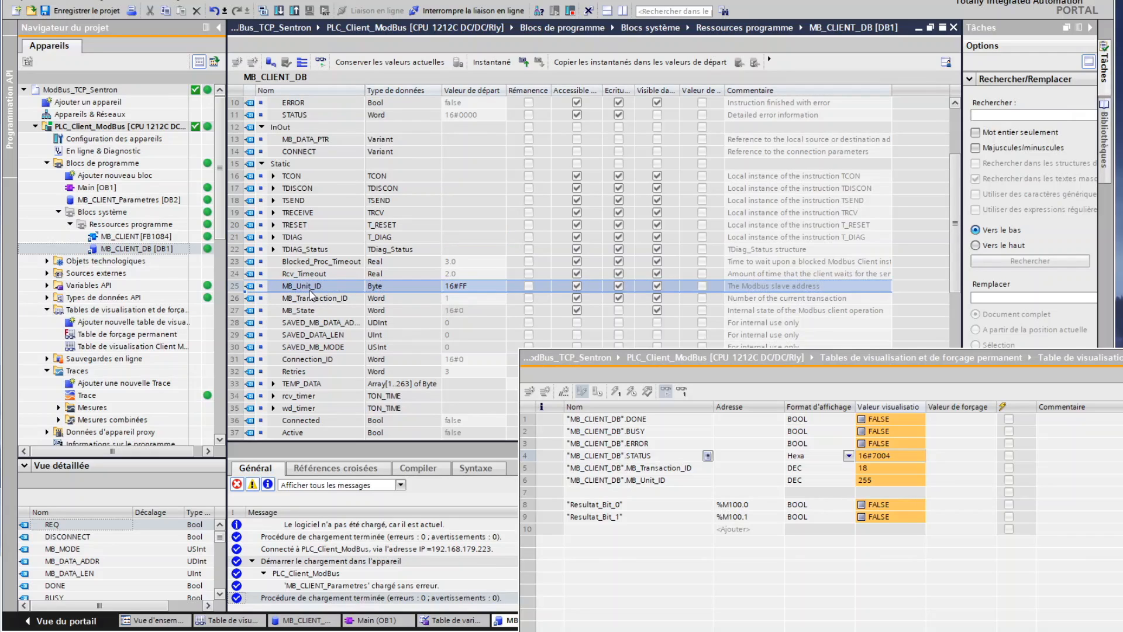
click(467, 289)
click(474, 287)
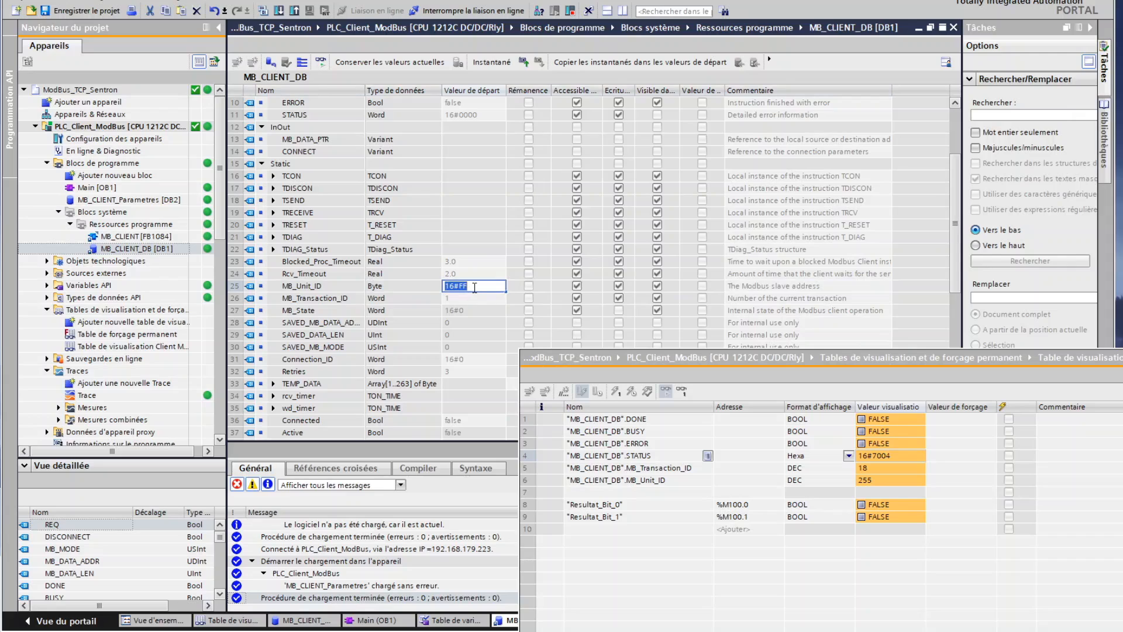
text(1)
click(784, 288)
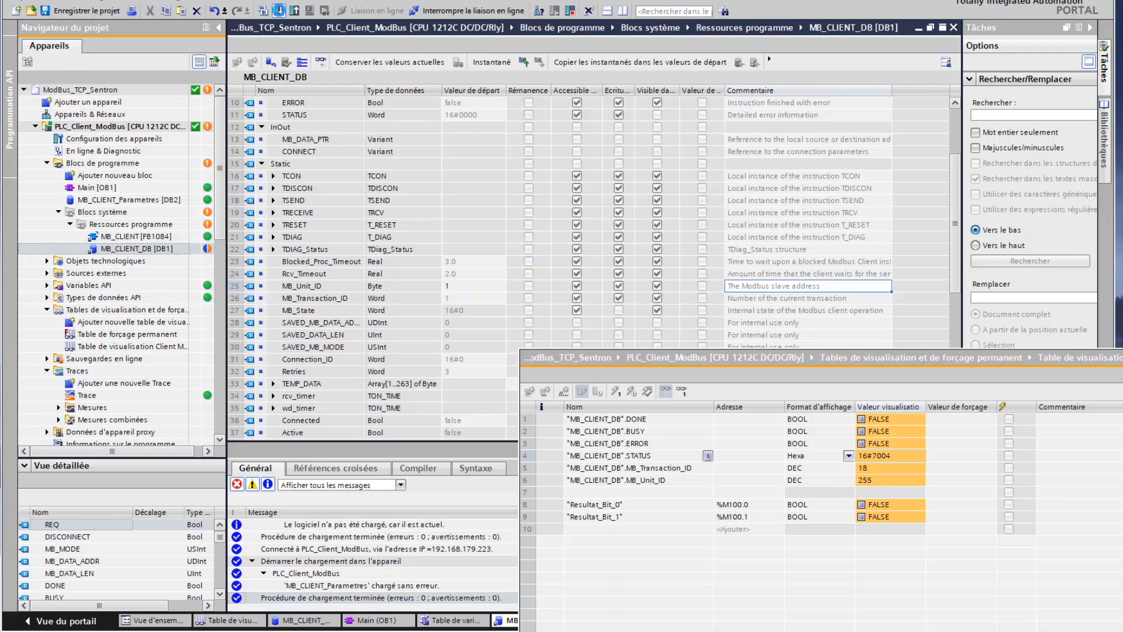
Step: Load the modified MB_CLIENT_DB into the PLC and restart the CPU by switching it to STOP and back to RUN
click(278, 11)
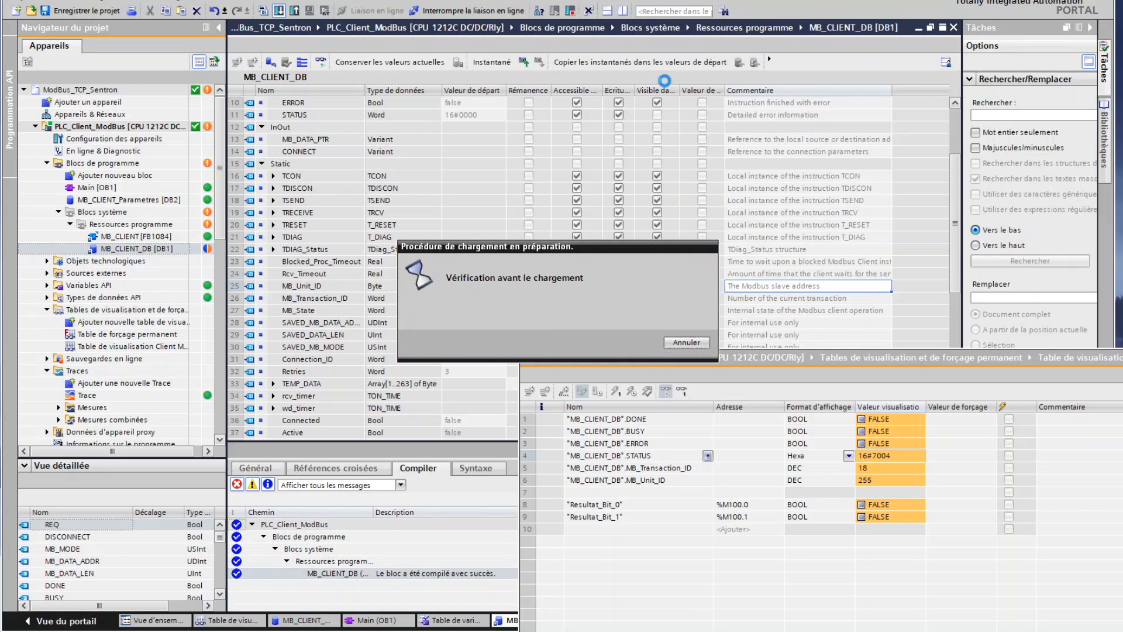
click(770, 435)
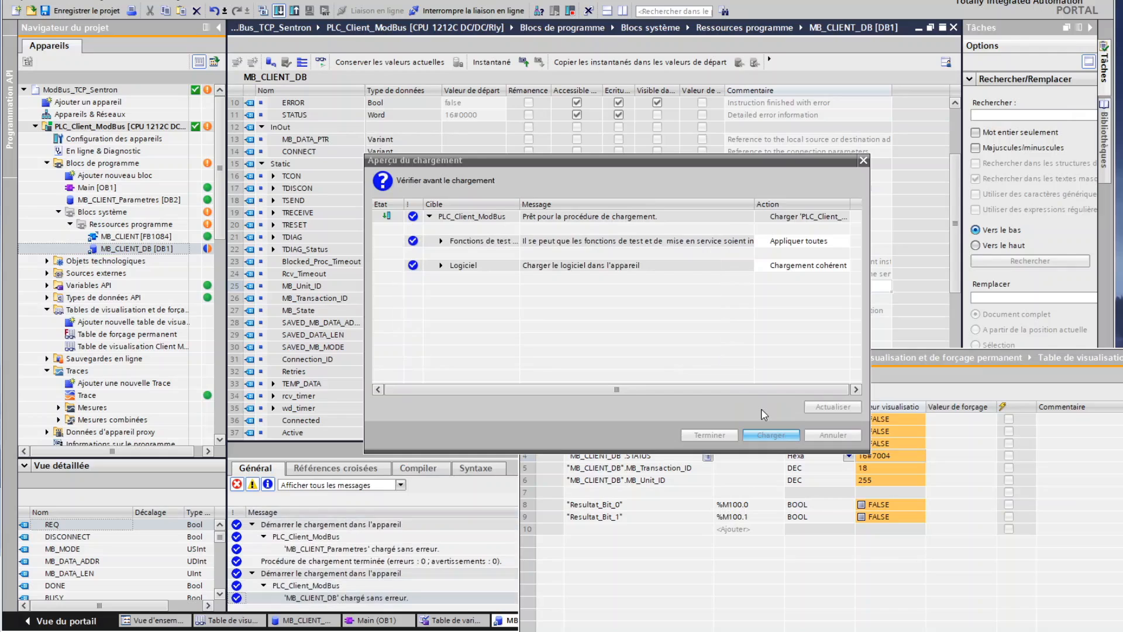
click(570, 11)
click(592, 327)
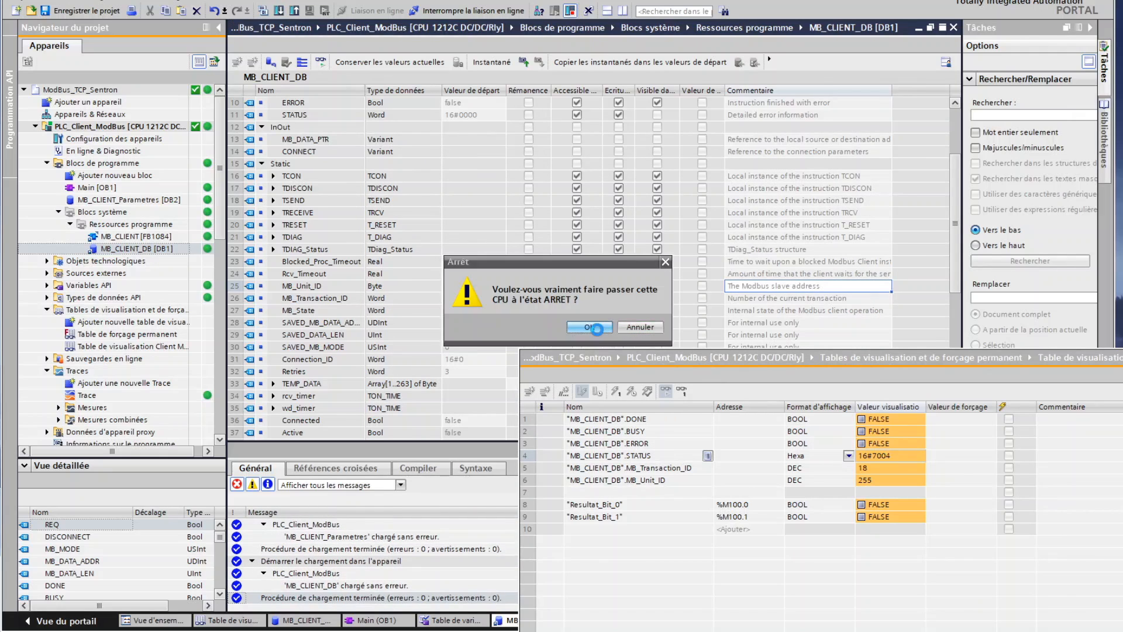
click(554, 11)
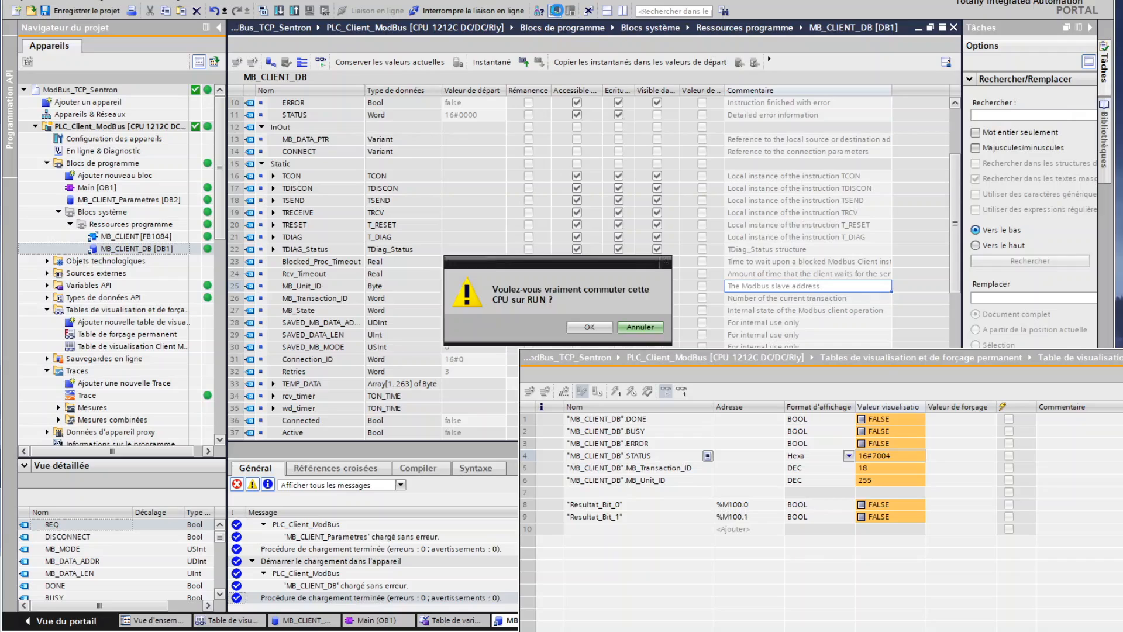
click(587, 328)
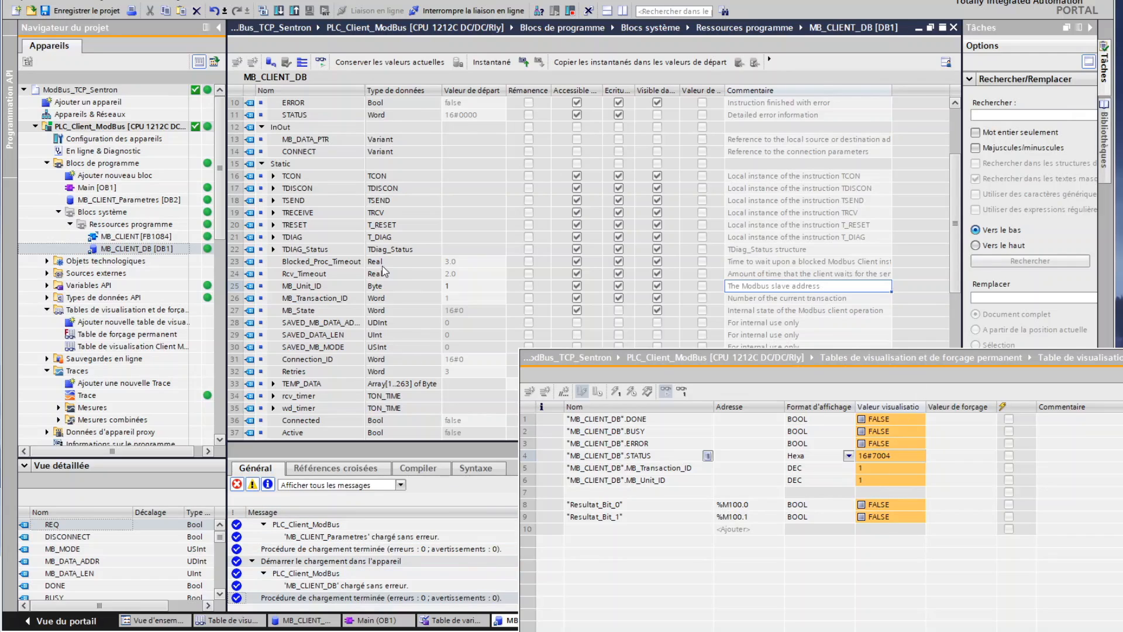
Step: Open Main [OB1] with online monitoring enabled and bring the watch table window back into focus
double_click(97, 187)
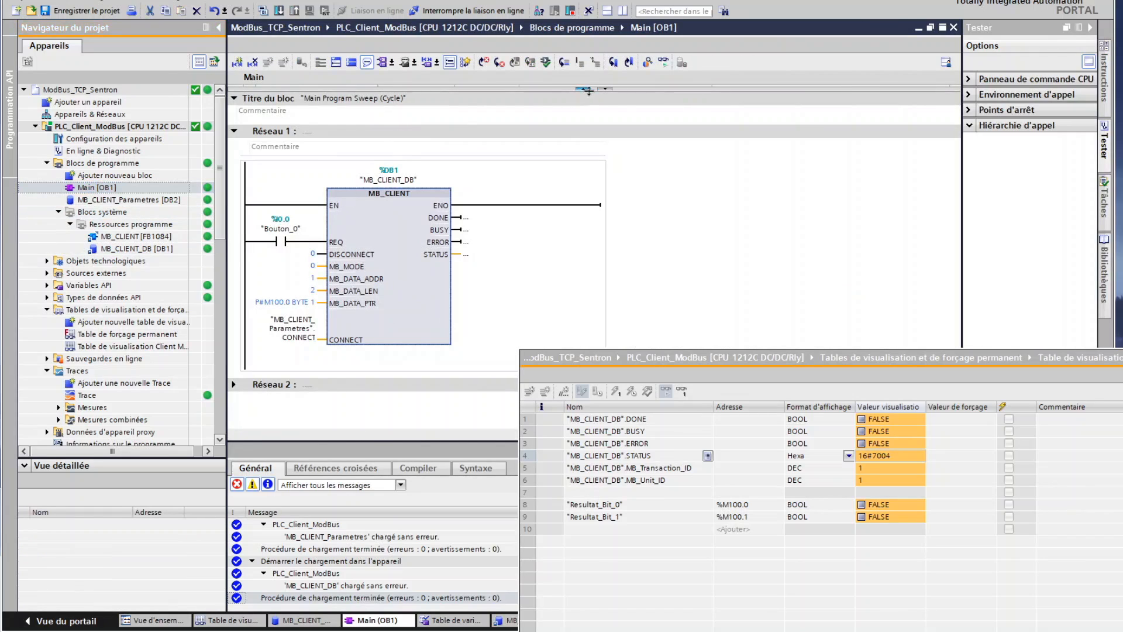
click(669, 67)
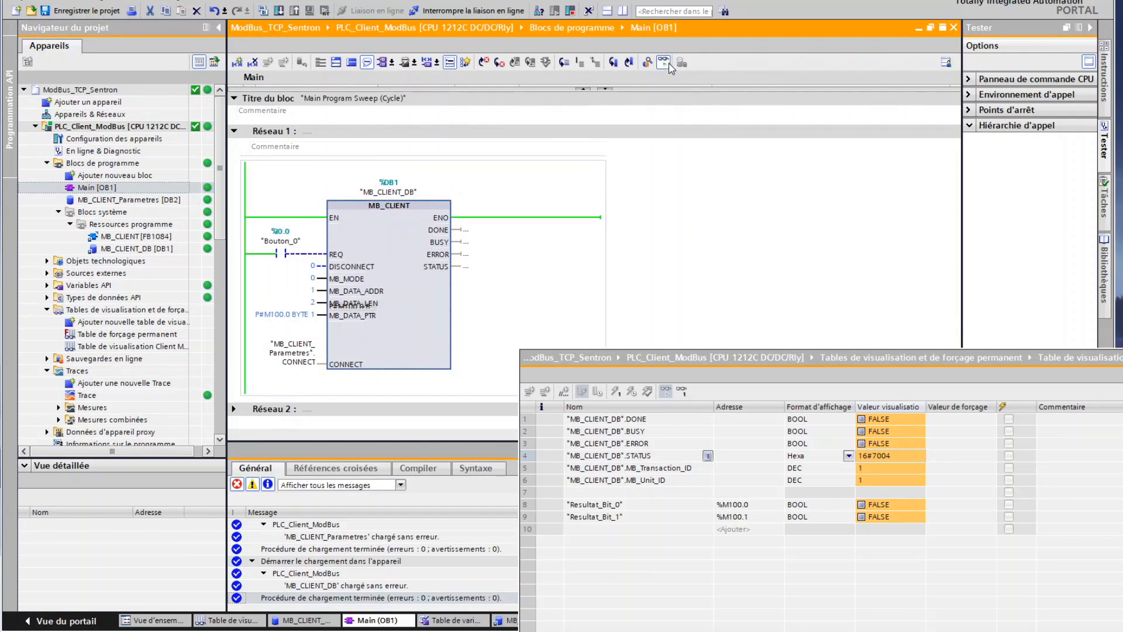
click(796, 368)
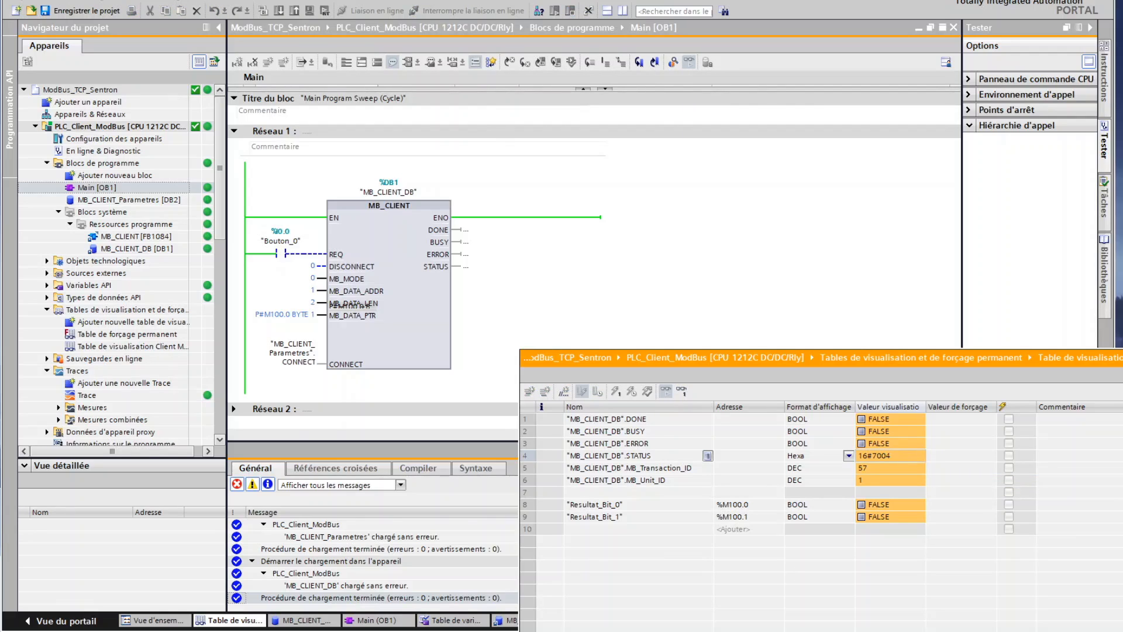
Step: Switch to the EasyModbusTCP Server Simulator and examine the client requests and responses in the protocol information log
mouse_move(659, 630)
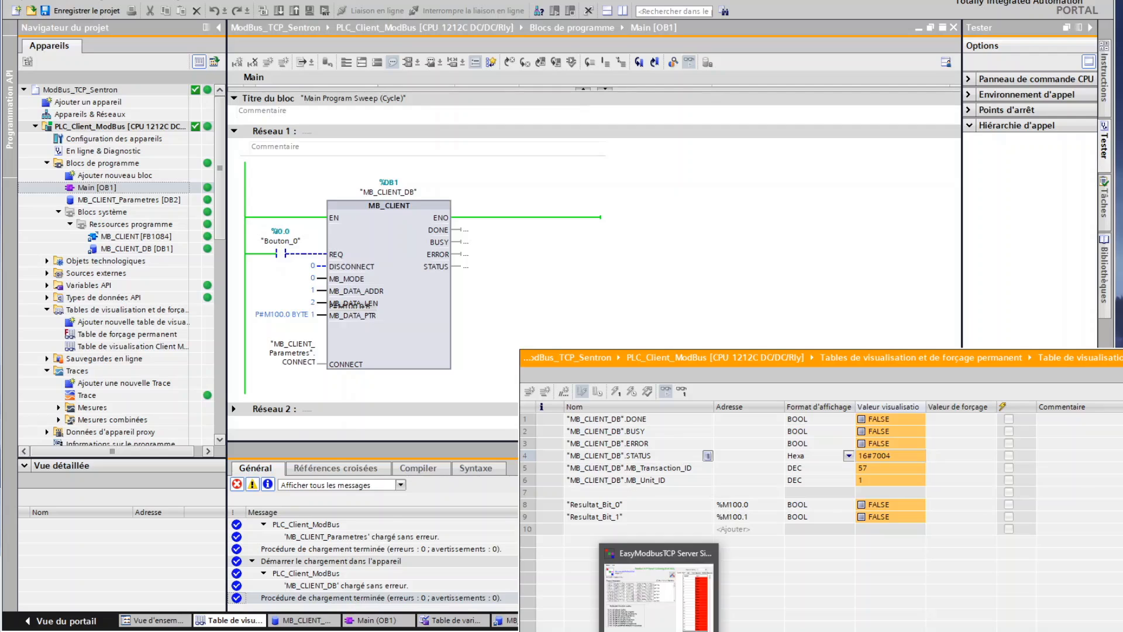
click(660, 588)
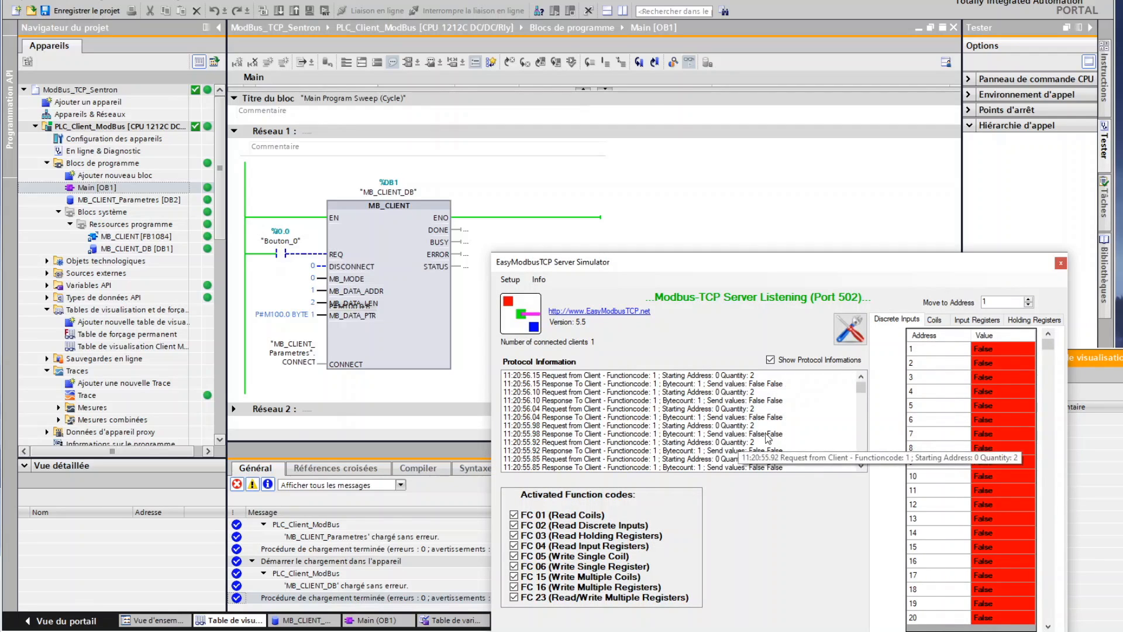
click(728, 401)
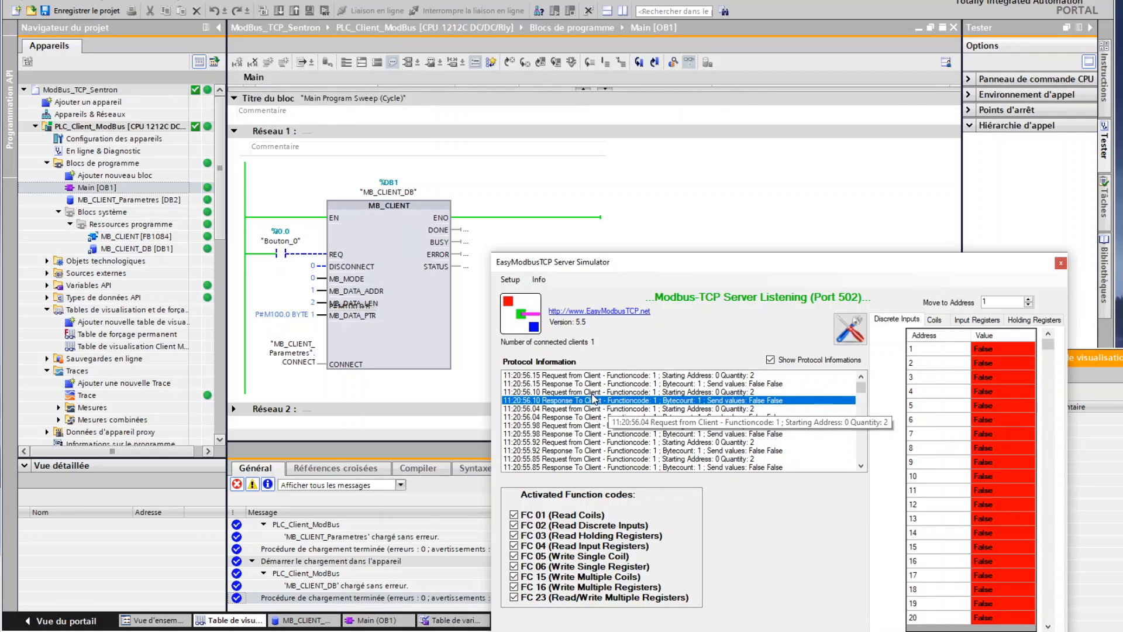
click(594, 395)
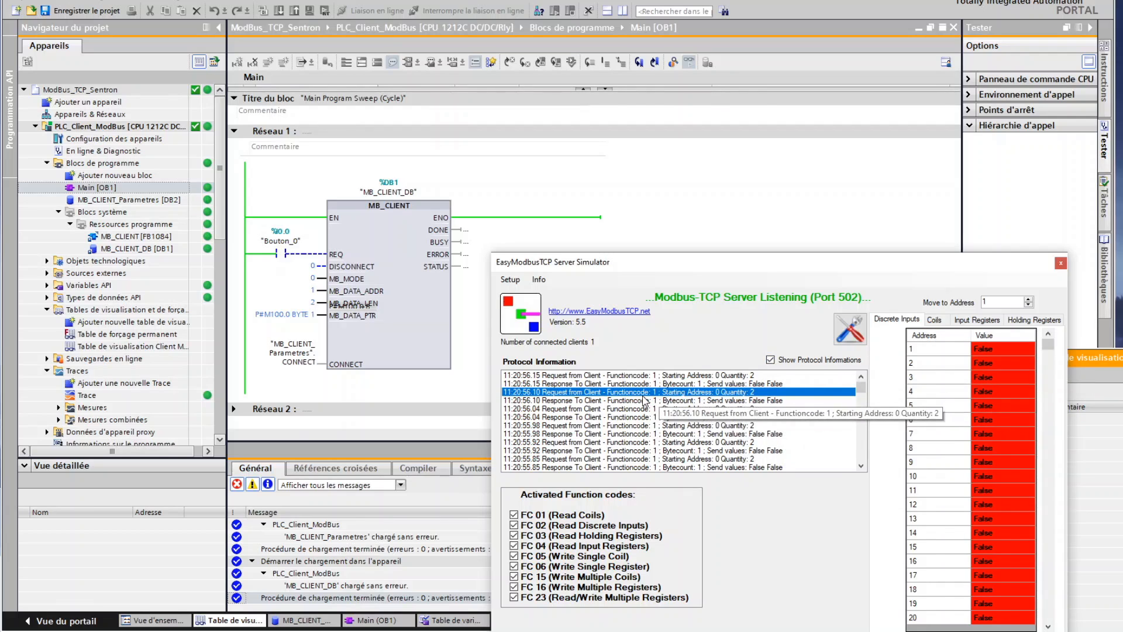
Step: Show the simulator's coils with the watch table uncovered and set coils 1 and 2 to True
click(936, 320)
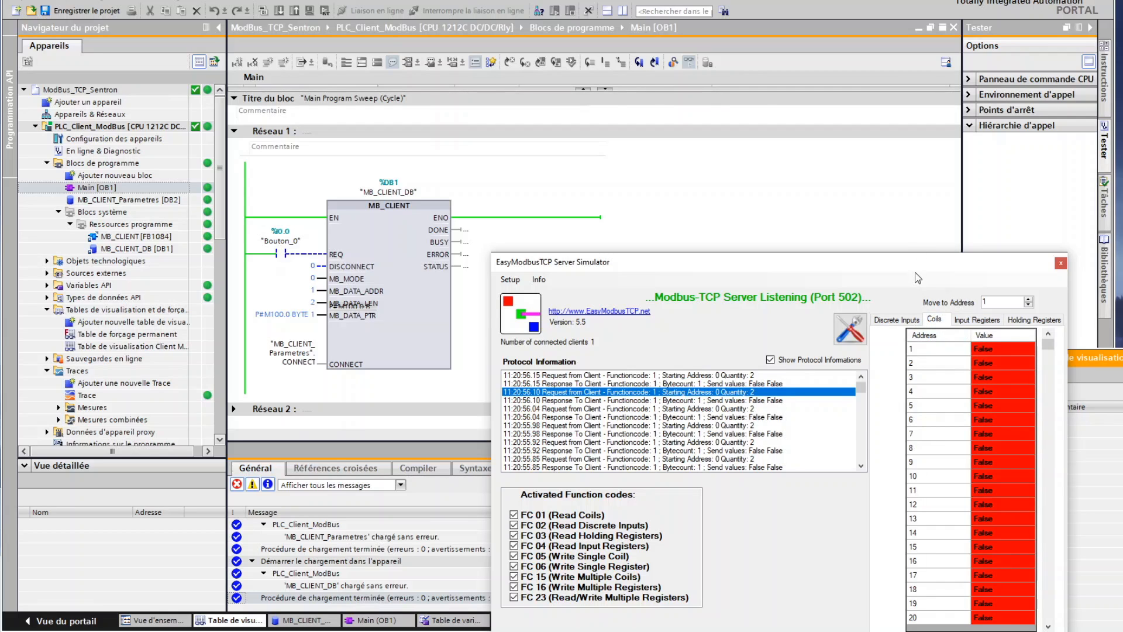
drag(913, 267, 912, 33)
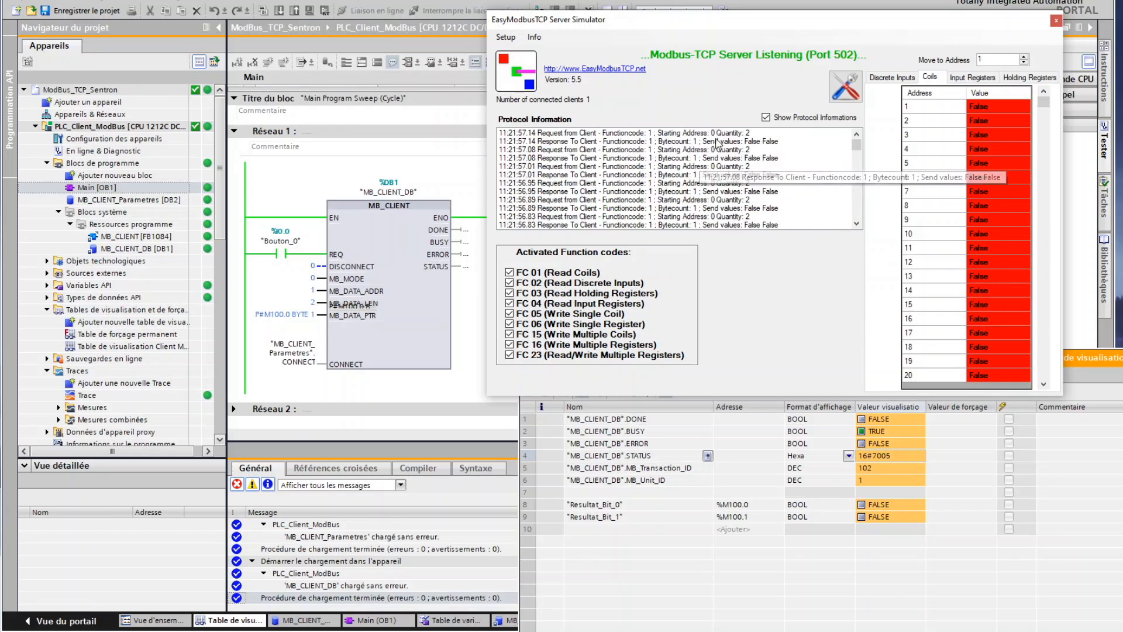
click(981, 111)
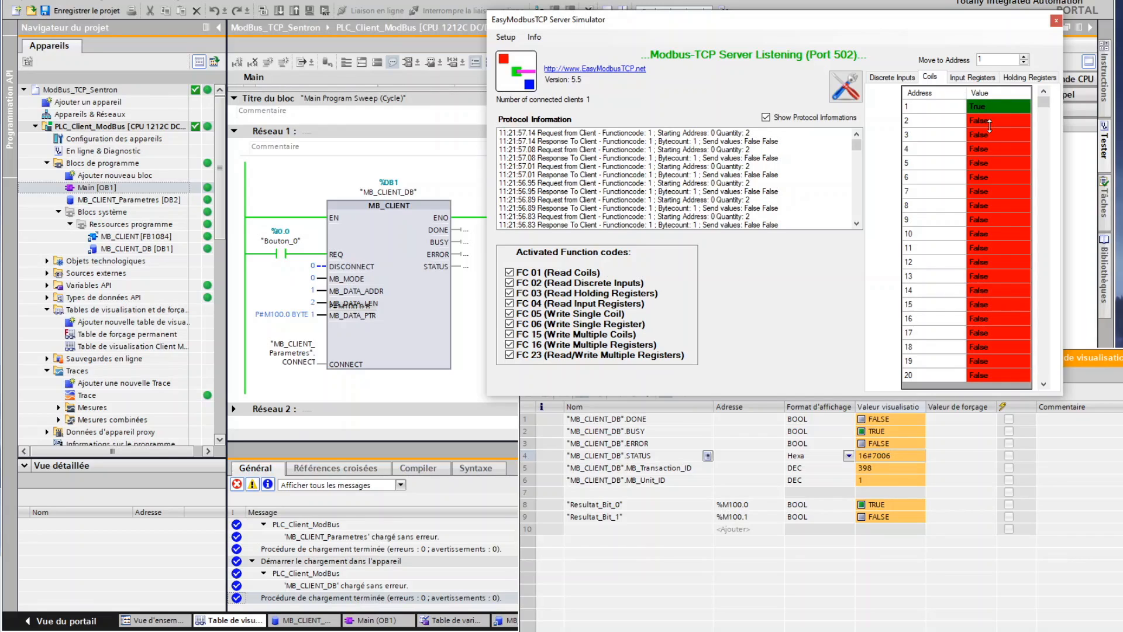
click(992, 127)
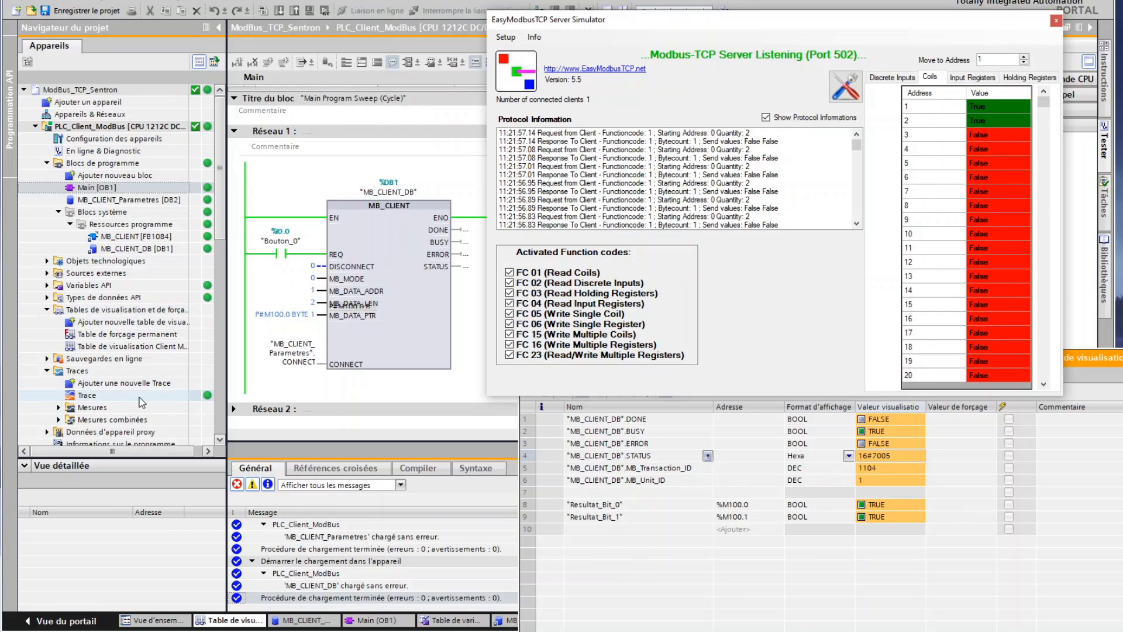
Step: Open the PLC trace in TIA Portal, record the MB_CLIENT_DB signals again, and stop the recording
double_click(140, 401)
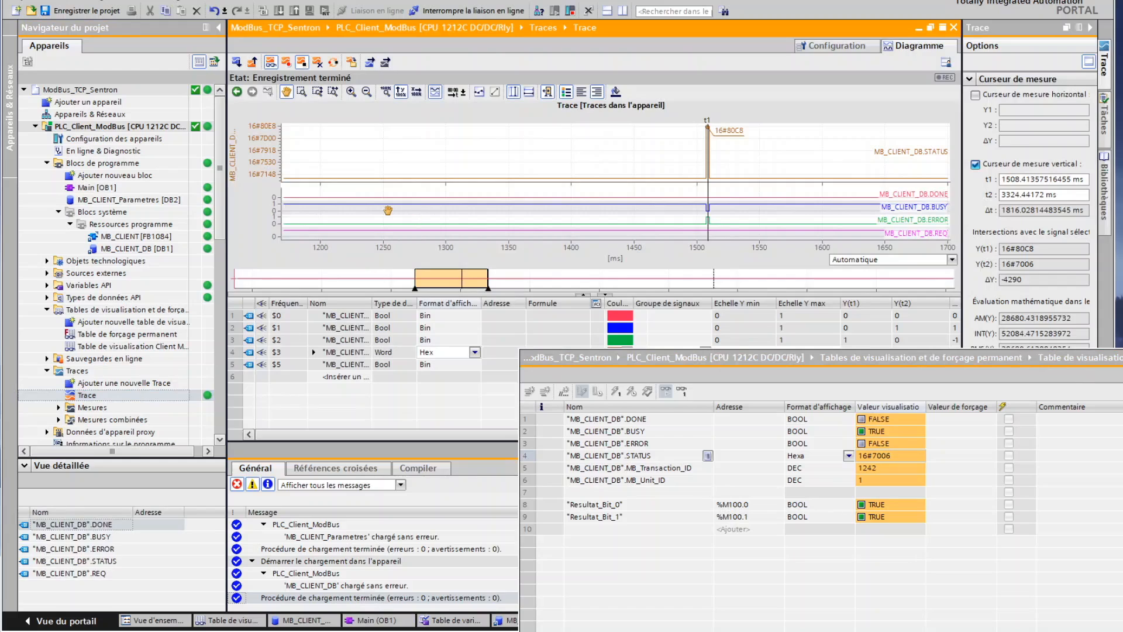
click(285, 63)
click(285, 63)
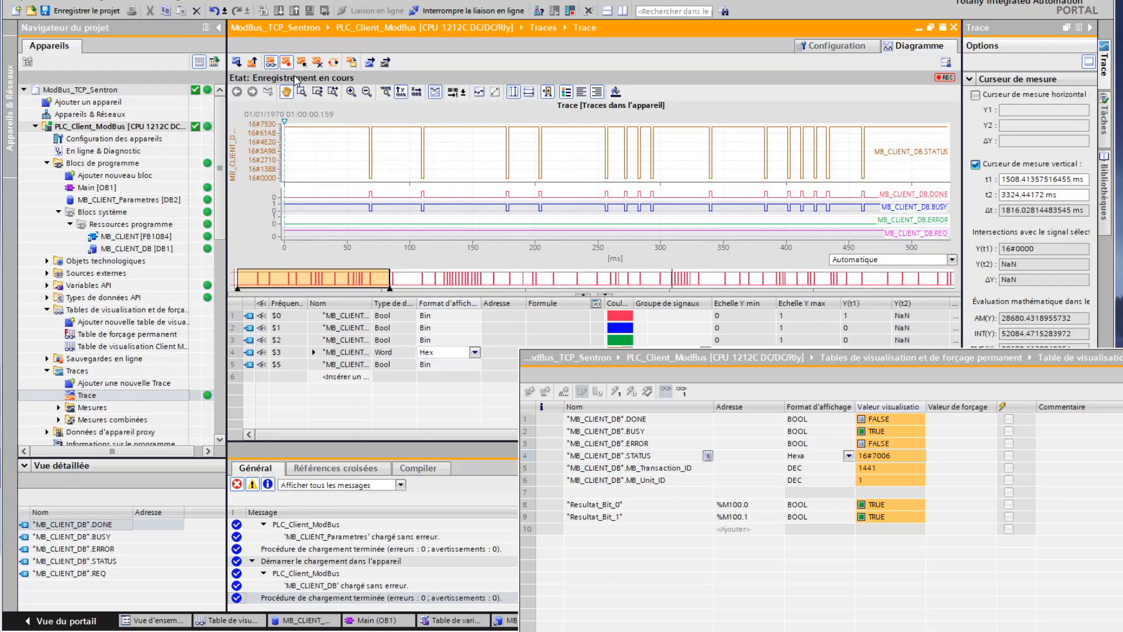
click(301, 65)
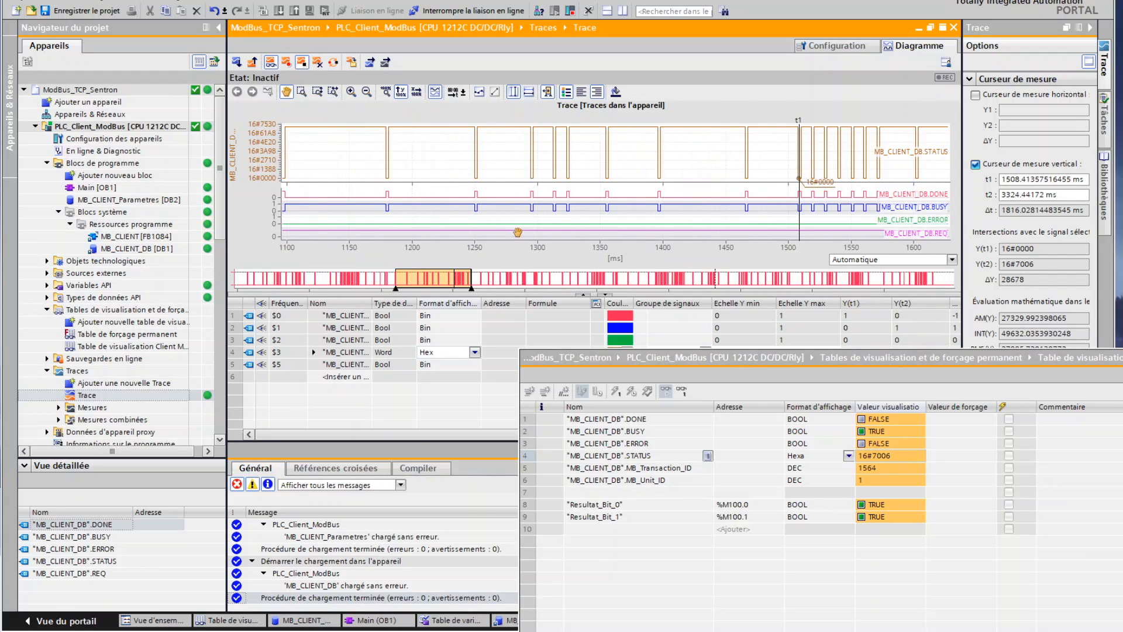
Step: Narrow the trace to about 1600–1850 ms, reset the vertical cursors into view, and place t1 at about 1631 ms
drag(446, 203, 421, 199)
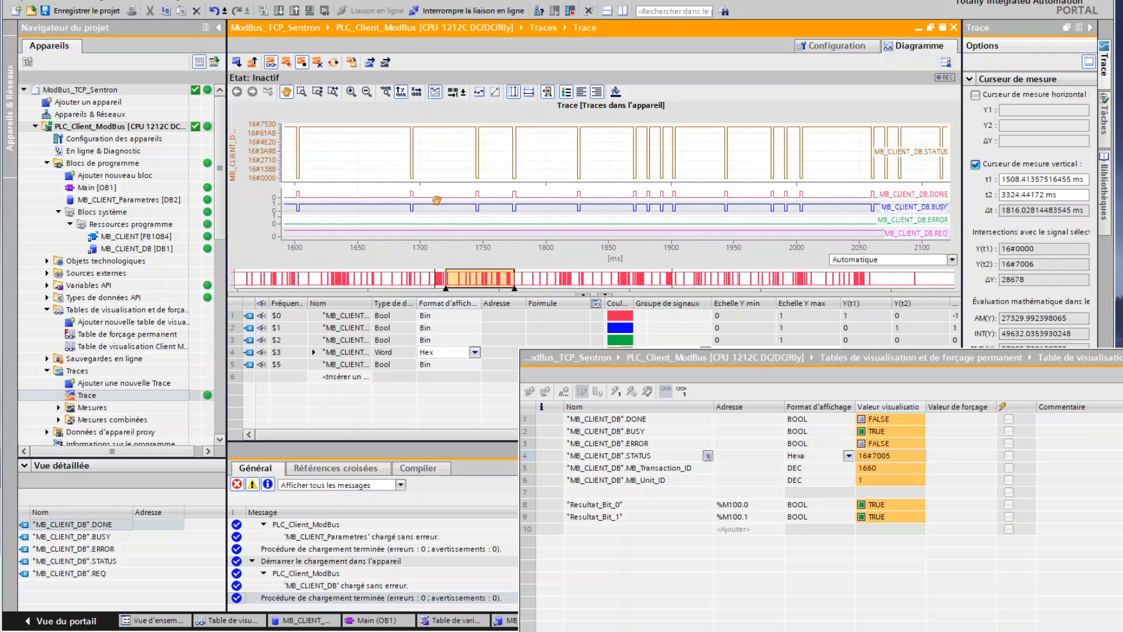
drag(515, 286, 480, 281)
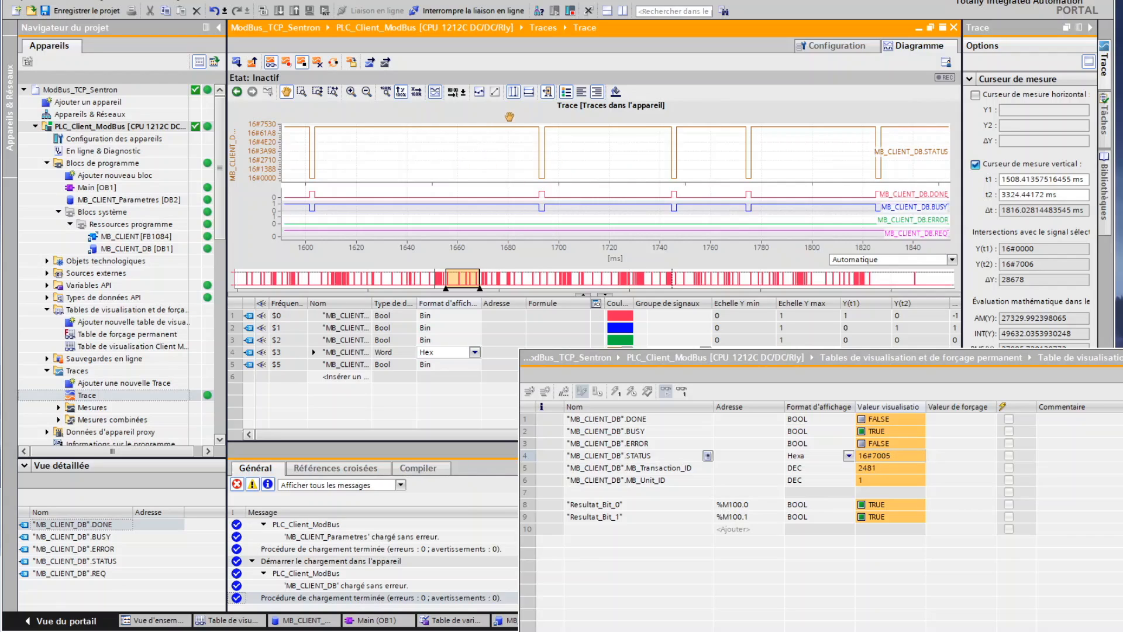
click(513, 92)
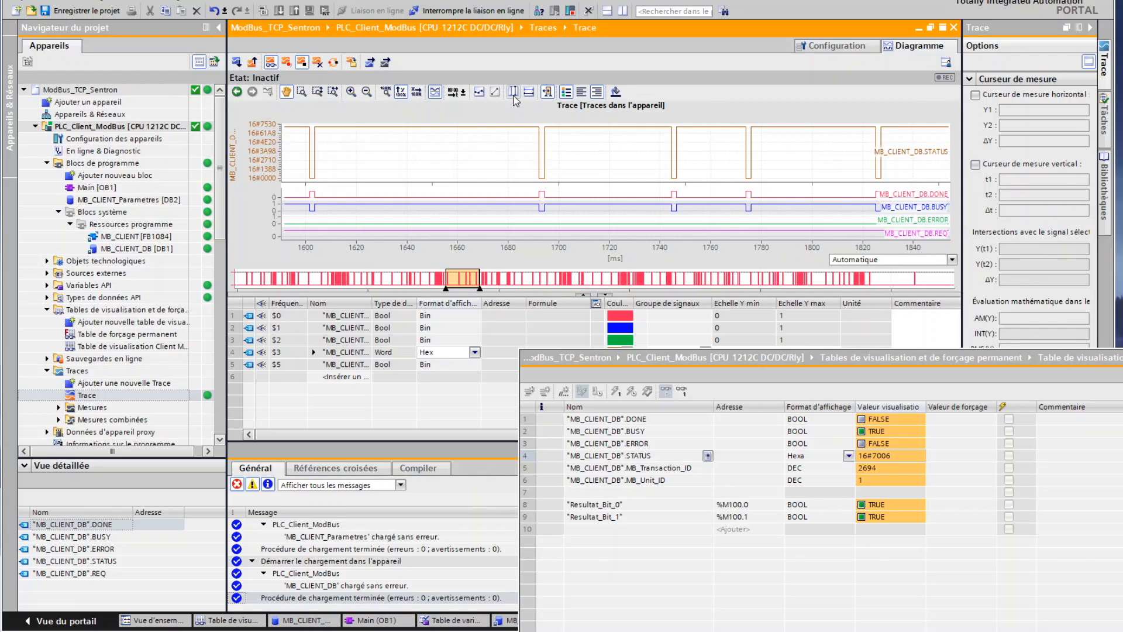
click(513, 93)
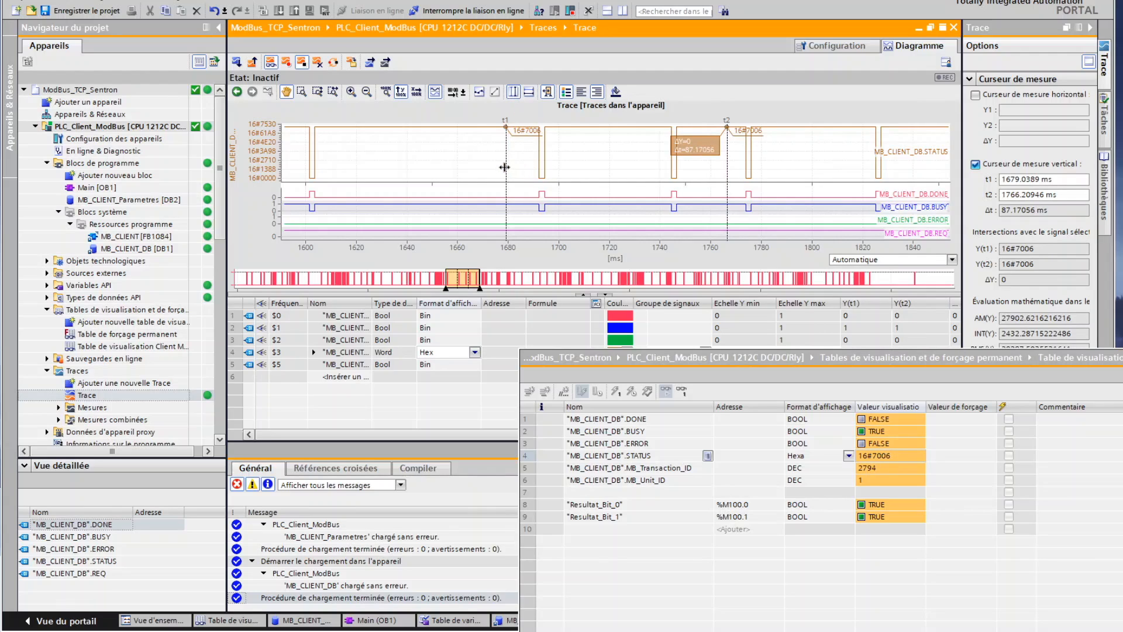
drag(505, 166, 475, 166)
drag(415, 165, 385, 166)
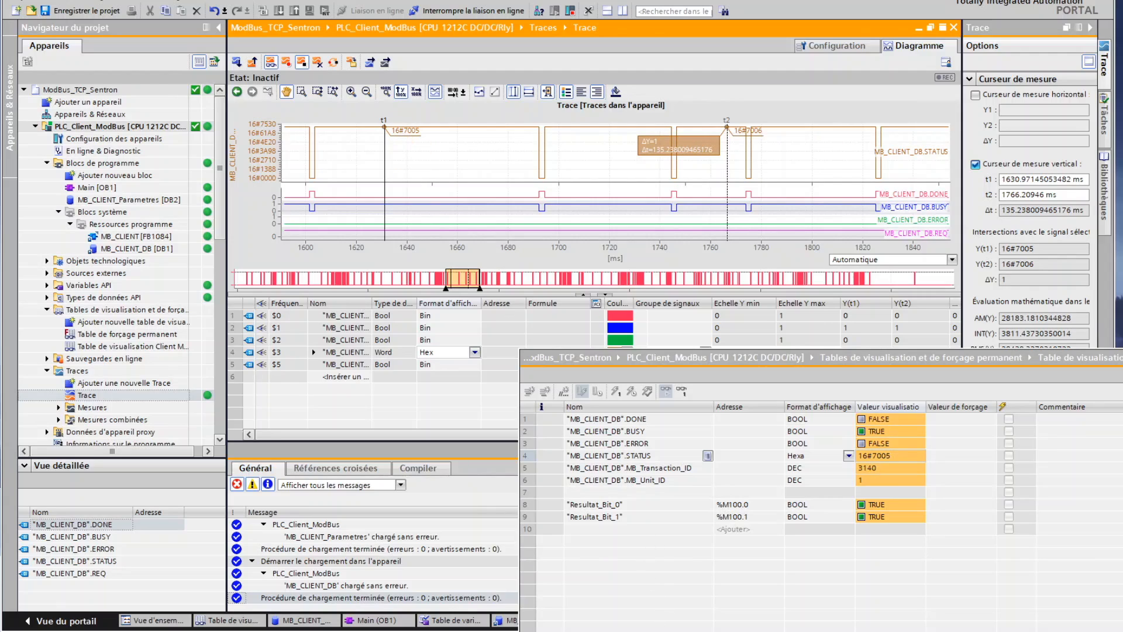
Step: Look up STATUS codes 7005 and 7006 in the general status table of the Paramètre STATUS help page and highlight their descriptions
mouse_move(658, 631)
click(565, 584)
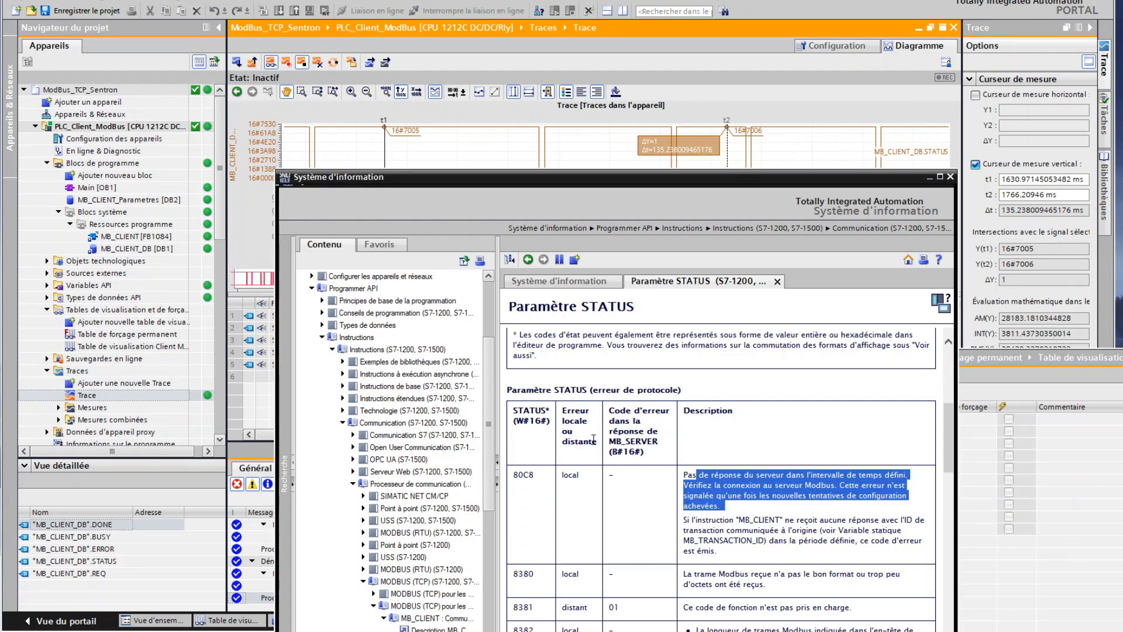
scroll(593, 439, up, 5)
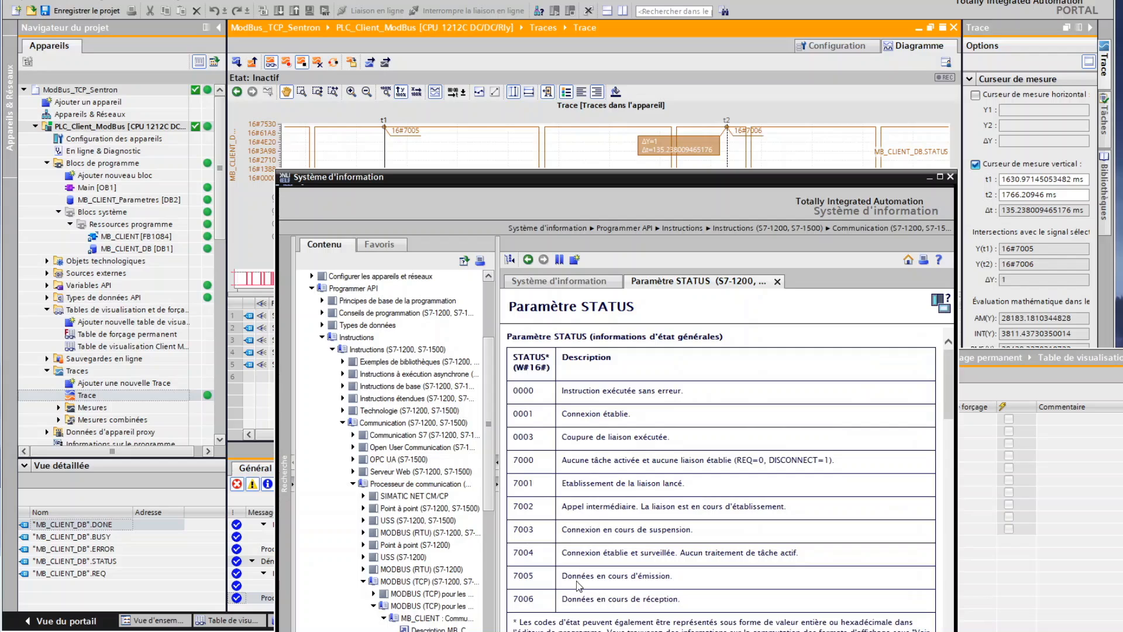
drag(564, 576, 679, 576)
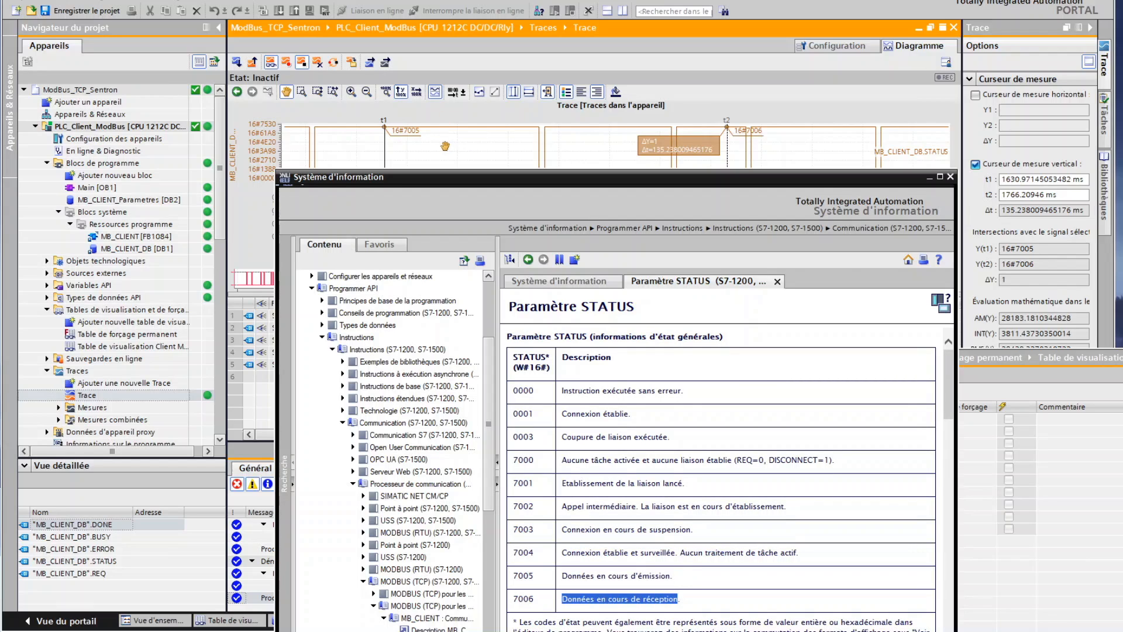
Step: Read STATUS with cursor t1 on the DONE pulse at about 1693 ms and then at about 1725 ms
click(407, 145)
drag(384, 146, 541, 159)
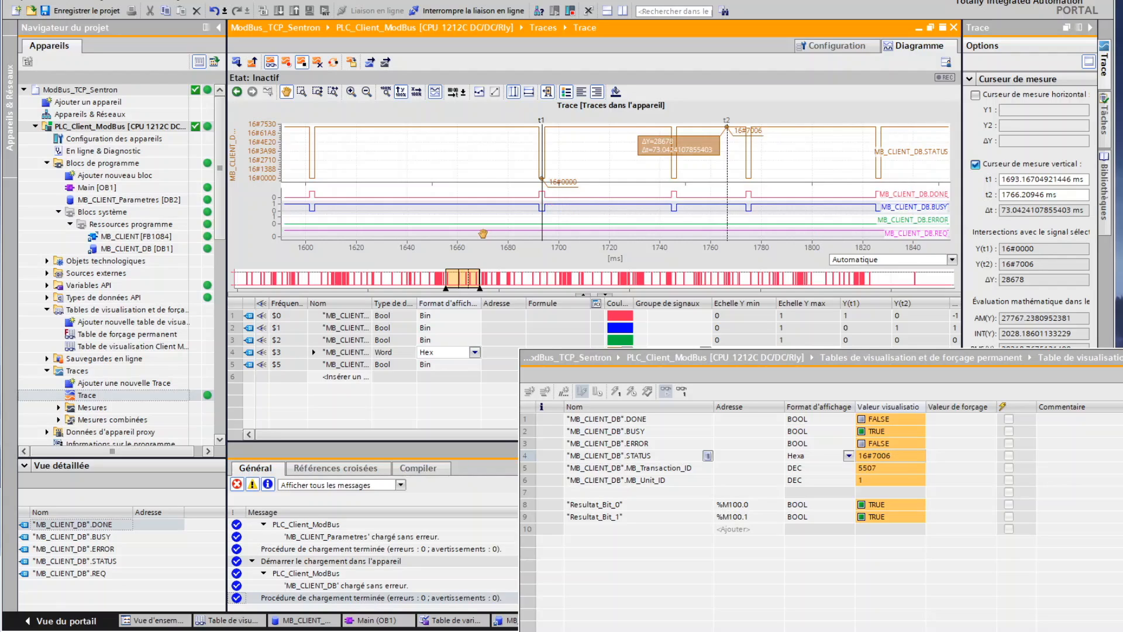
drag(544, 158, 624, 155)
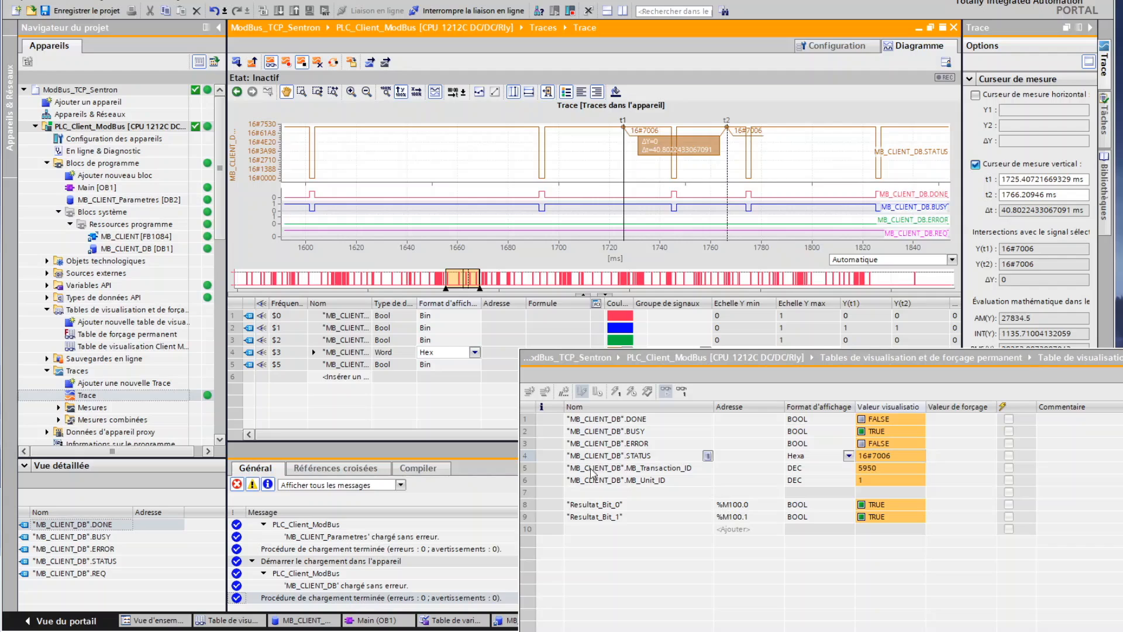
Step: Switch to Wireshark, stop the running Ethernet capture, and record a short new capture of the Modbus/TCP traffic
mouse_move(533, 631)
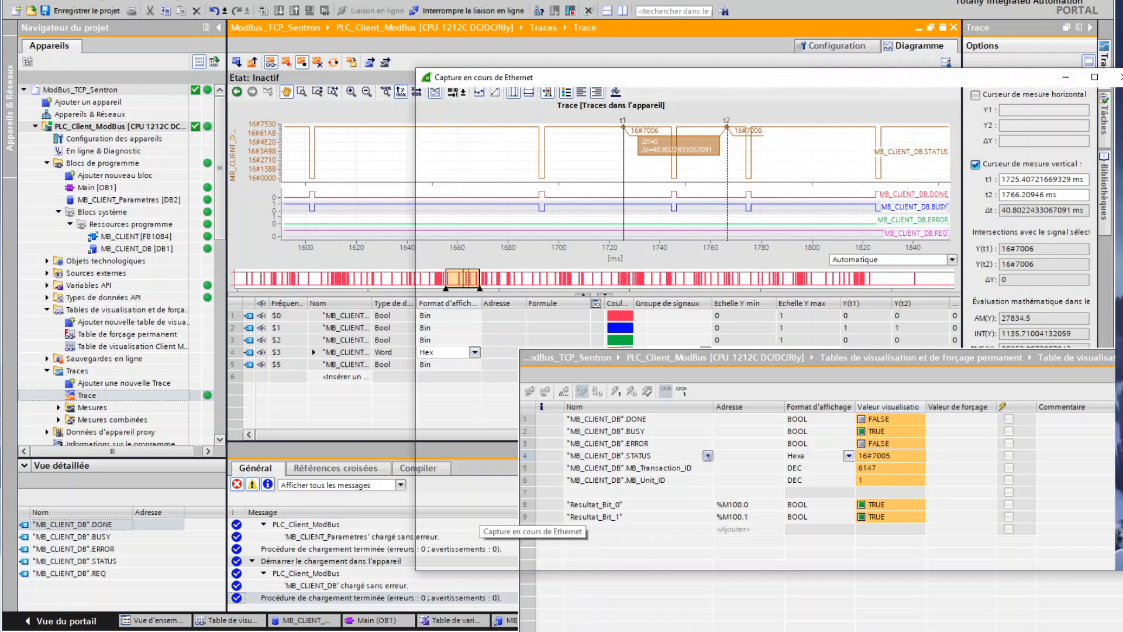
click(532, 593)
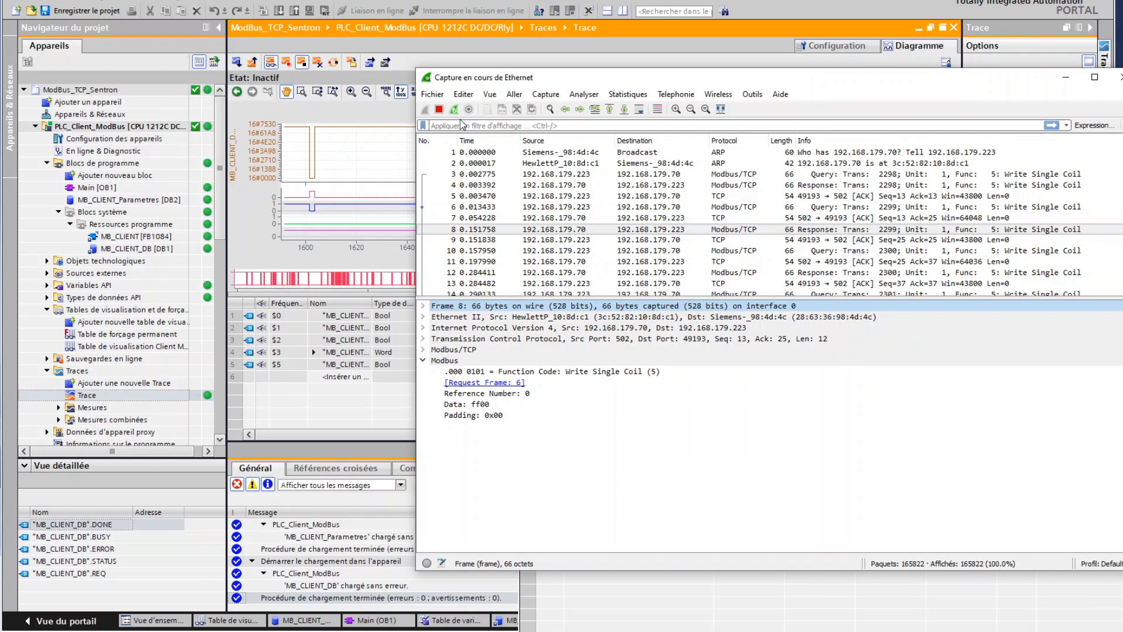
click(440, 110)
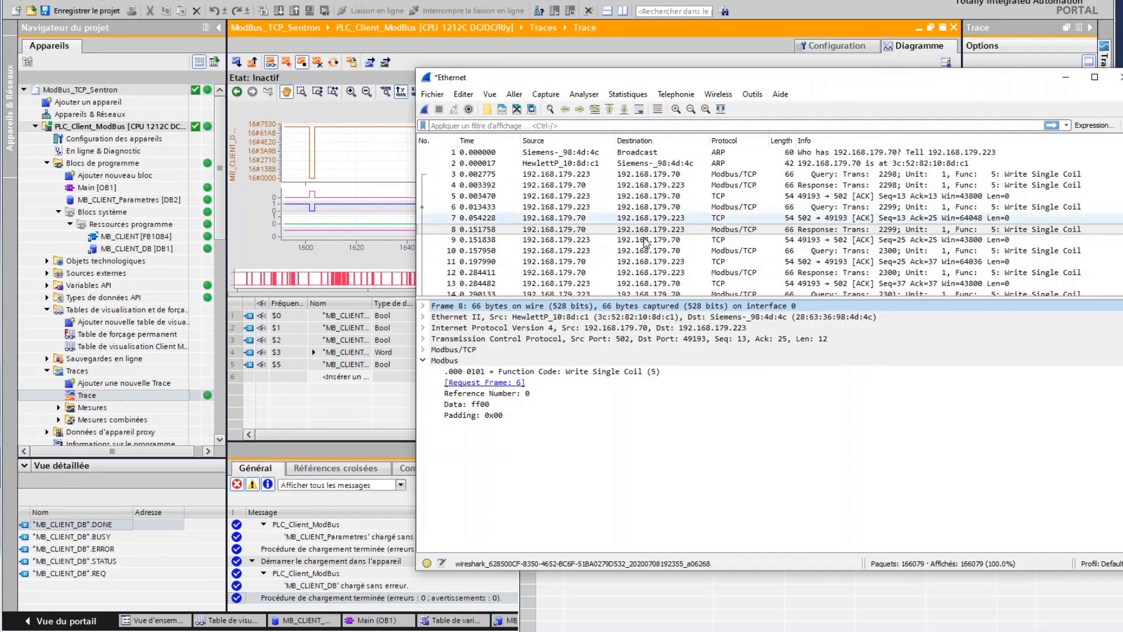
click(425, 110)
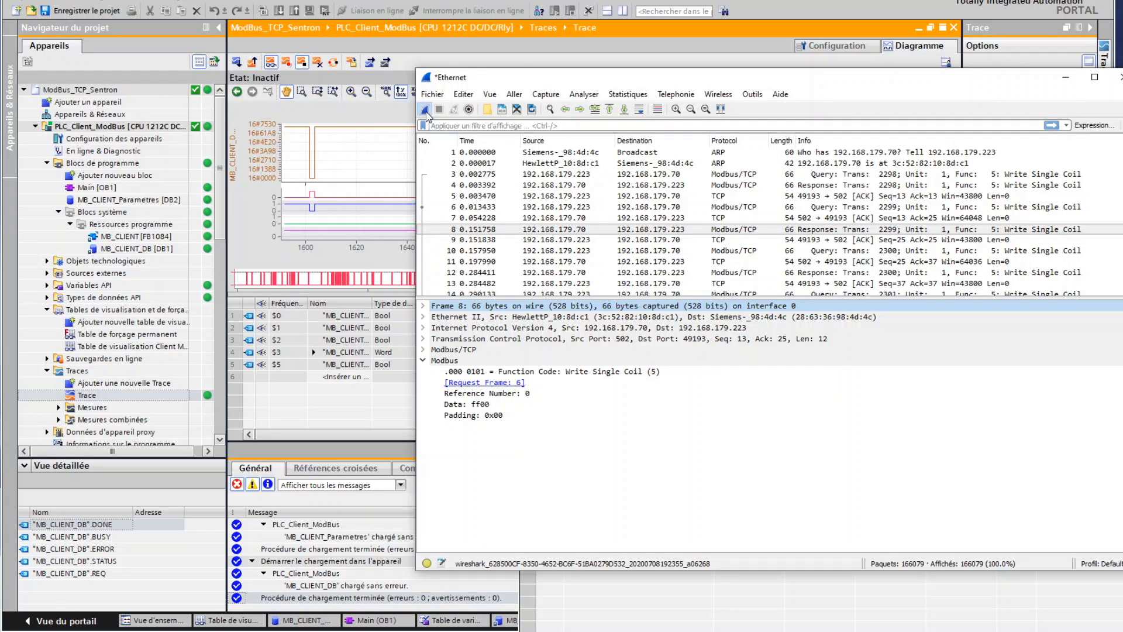
click(644, 331)
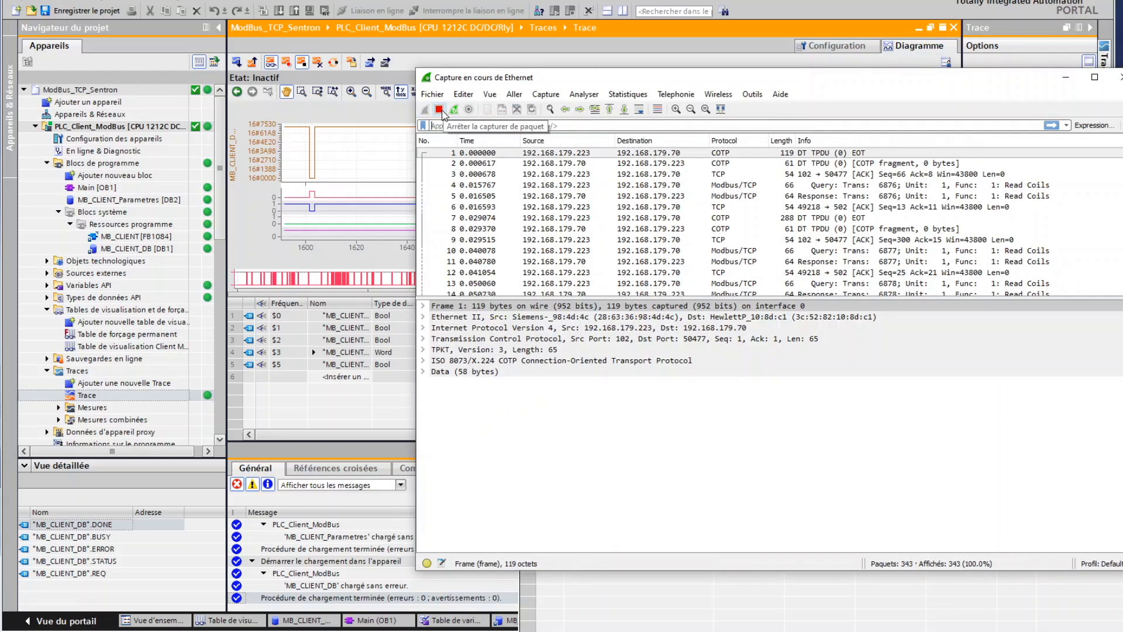
click(440, 110)
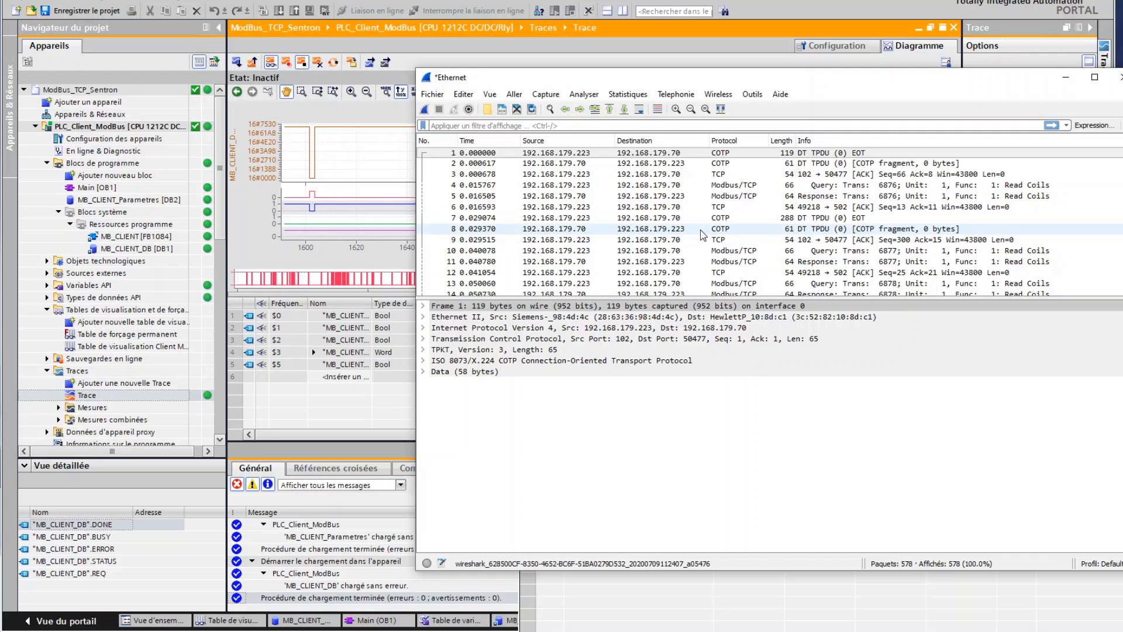
Step: Examine the Modbus details of the Read Coils query in frame 4 and its response in frame 5, fitting the Wireshark window beside the watch table
click(630, 188)
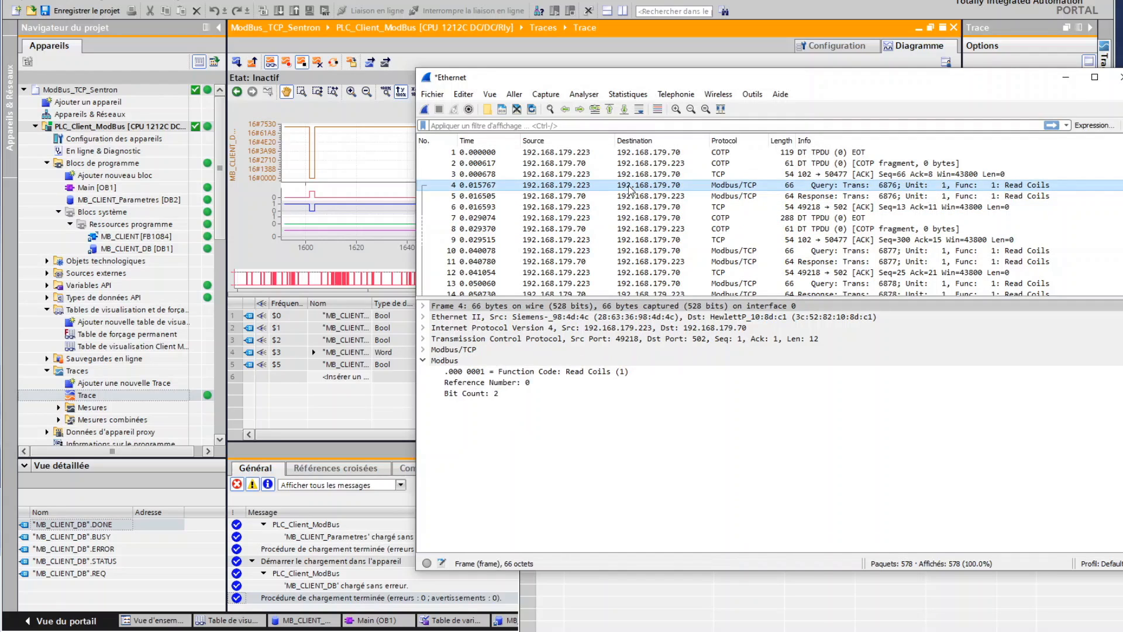
drag(763, 82, 420, 81)
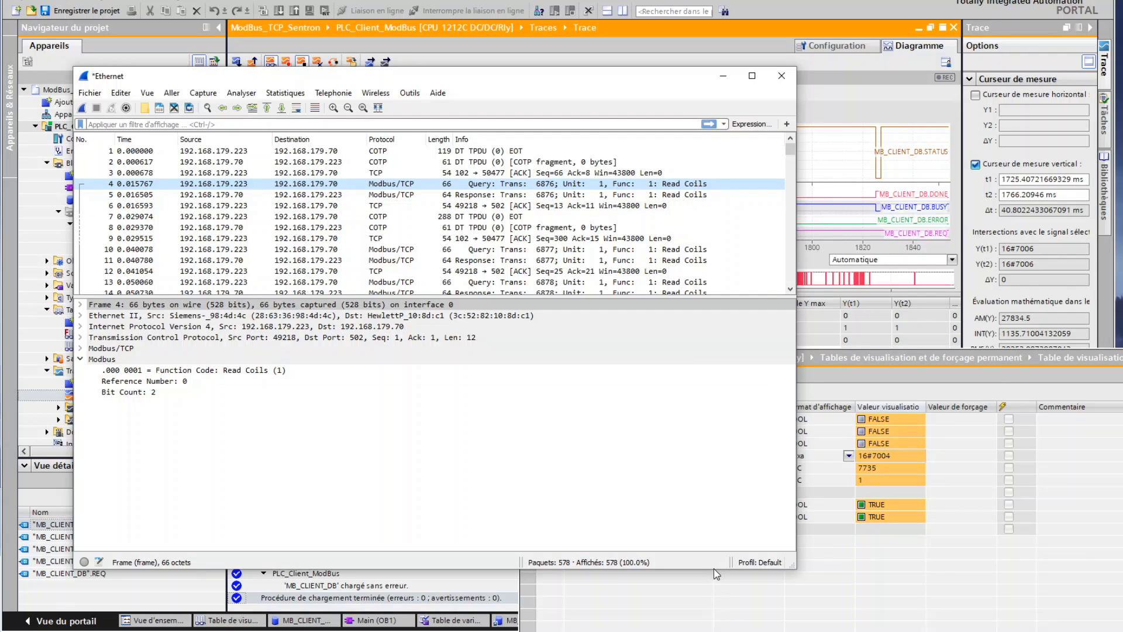
drag(715, 568, 717, 481)
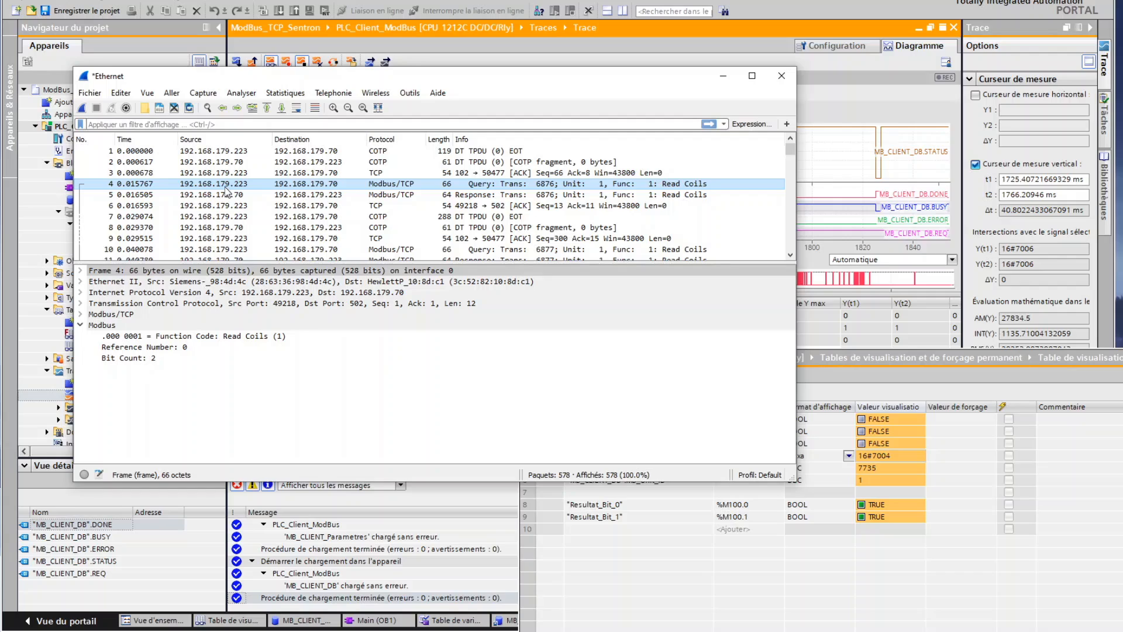
click(340, 197)
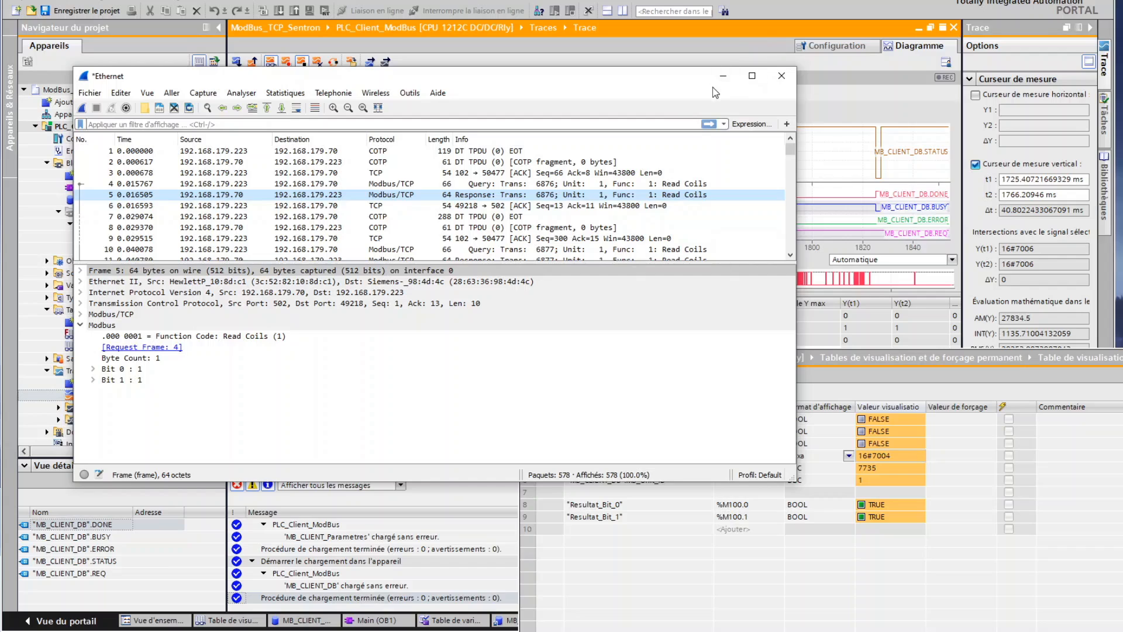
Step: Switch back to TIA Portal, open the Main [OB1] block, and disconnect the online connection to PLC_Client_ModBus
click(678, 41)
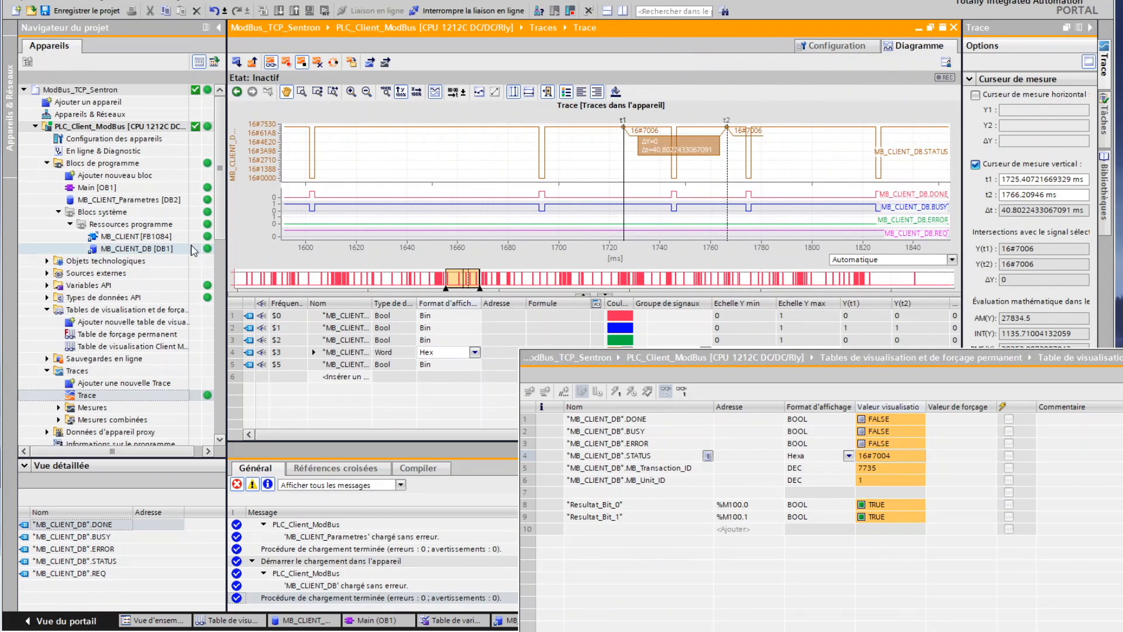
double_click(97, 187)
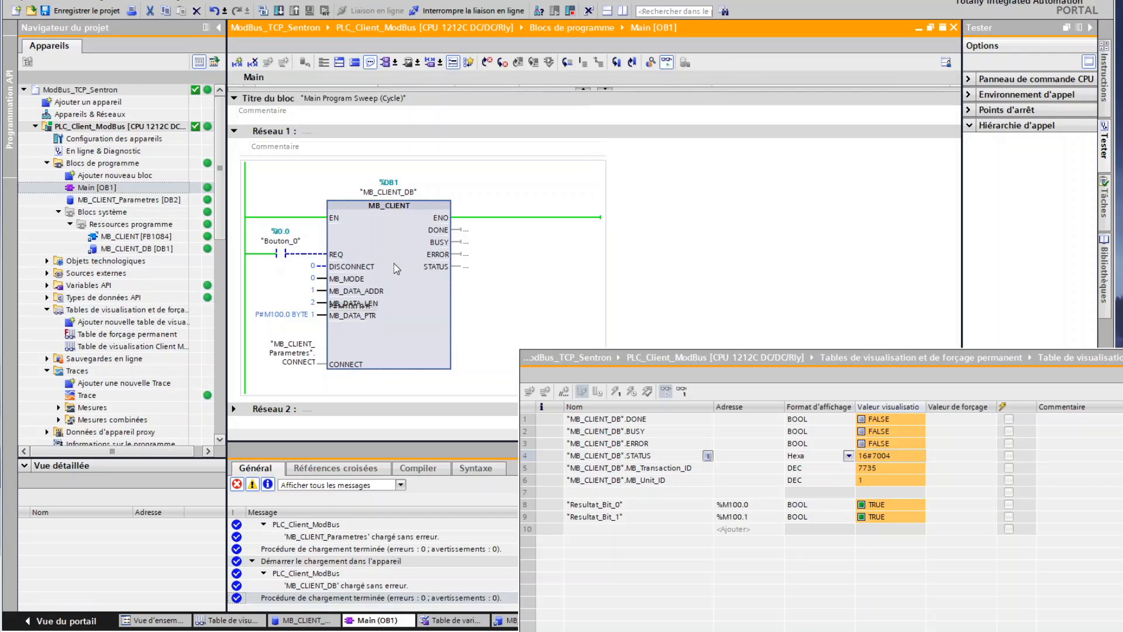
click(469, 12)
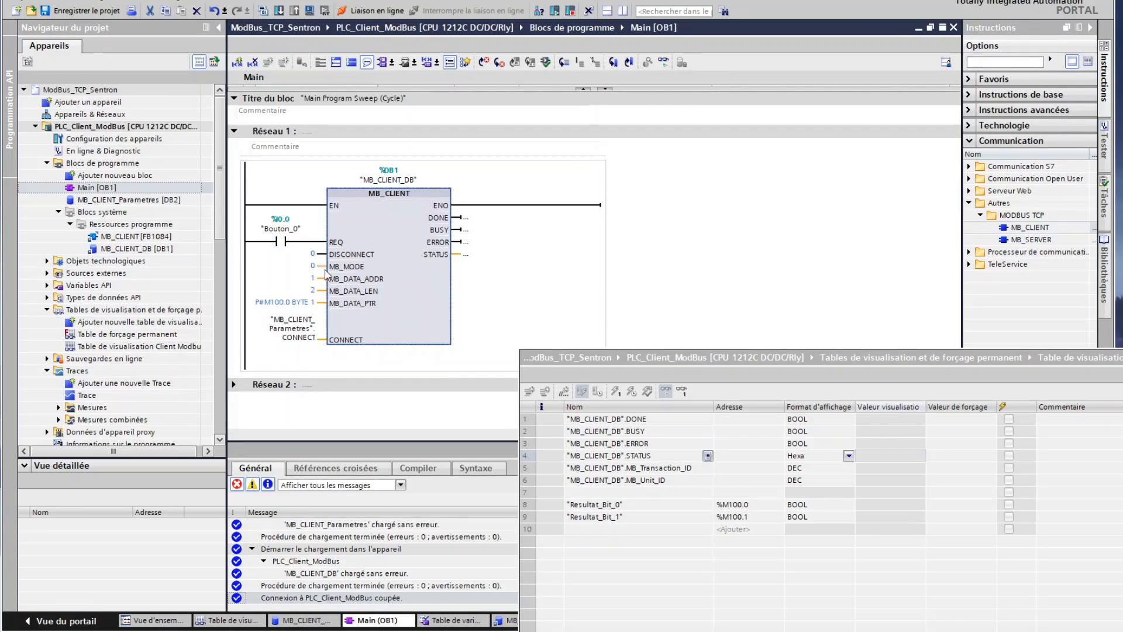
Step: Look up the write-coil combinations in the help table for MB_MODE, MB_DATA_ADDR and MB_DATA_LEN, and return to the block's MB_MODE input
click(312, 268)
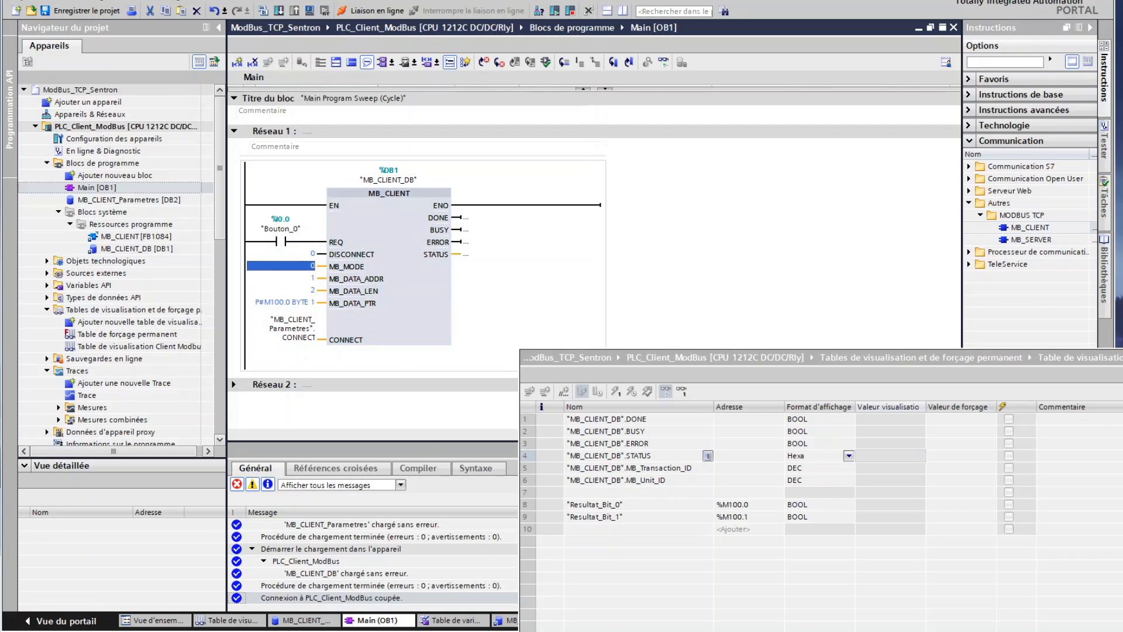
click(556, 622)
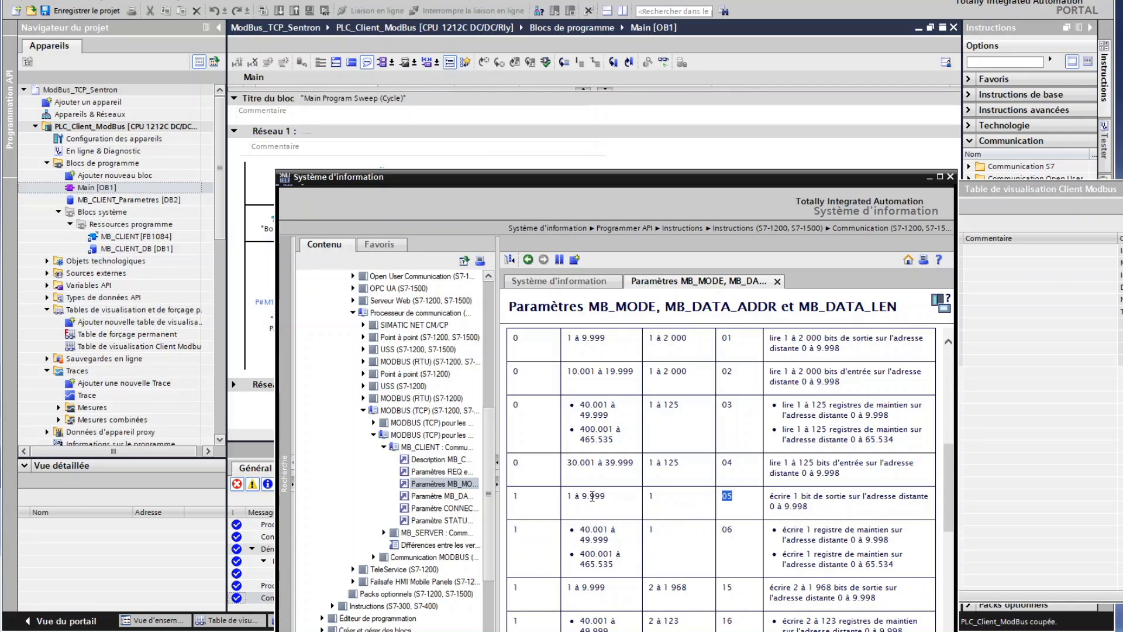
click(257, 266)
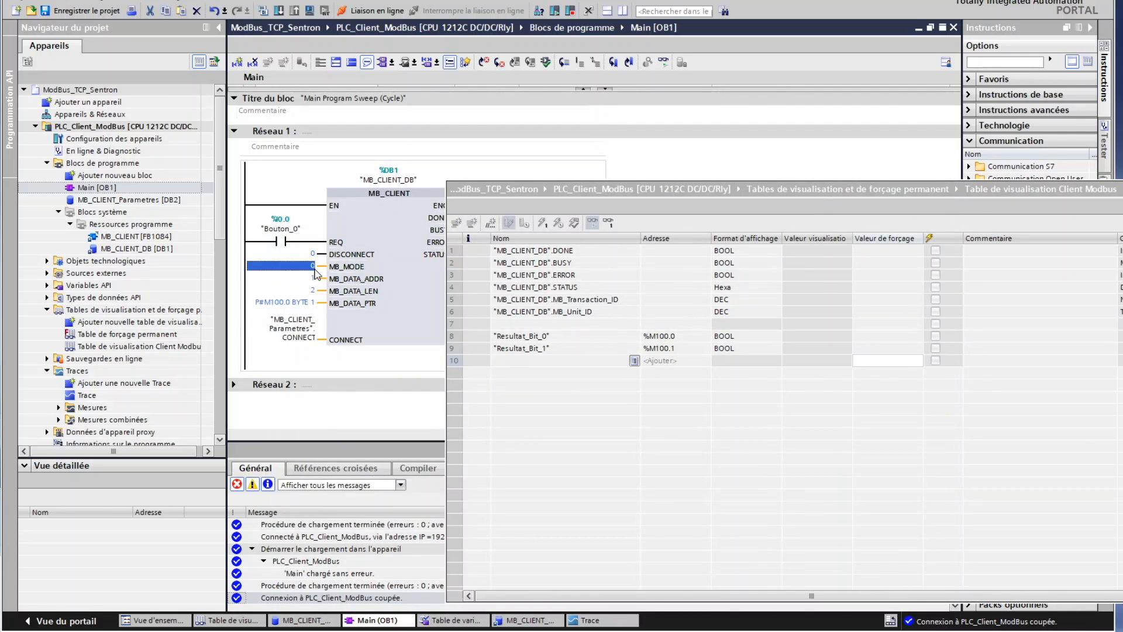
Step: Set MB_MODE to 1 and MB_DATA_ADDR to 4 on the MB_CLIENT block in Main
click(316, 268)
key(BackSpace)
text(1)
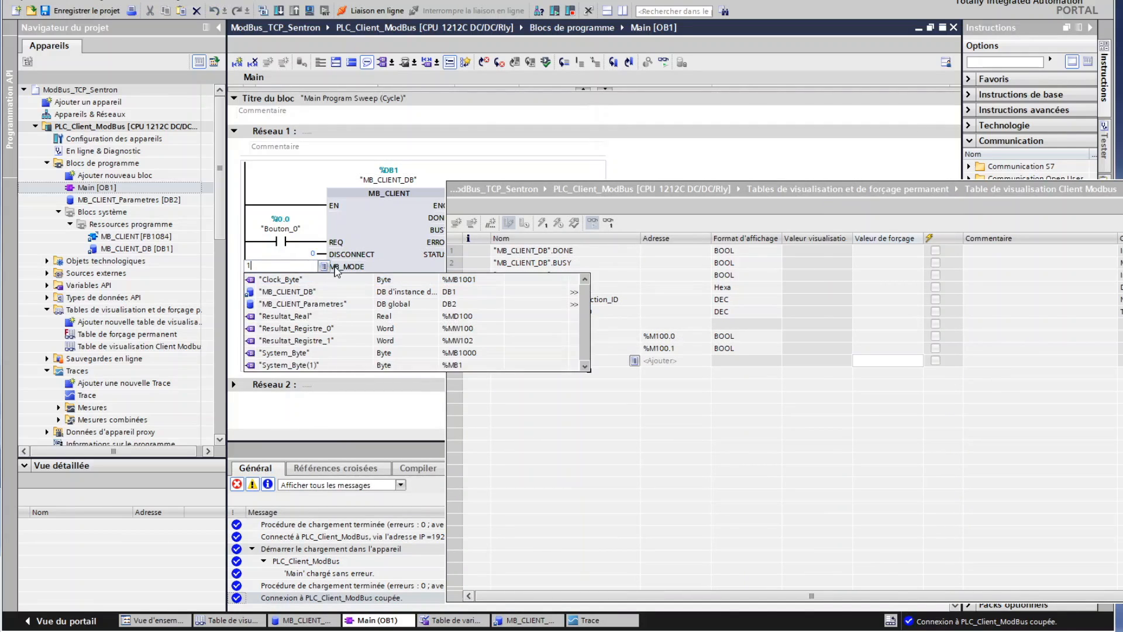
click(398, 252)
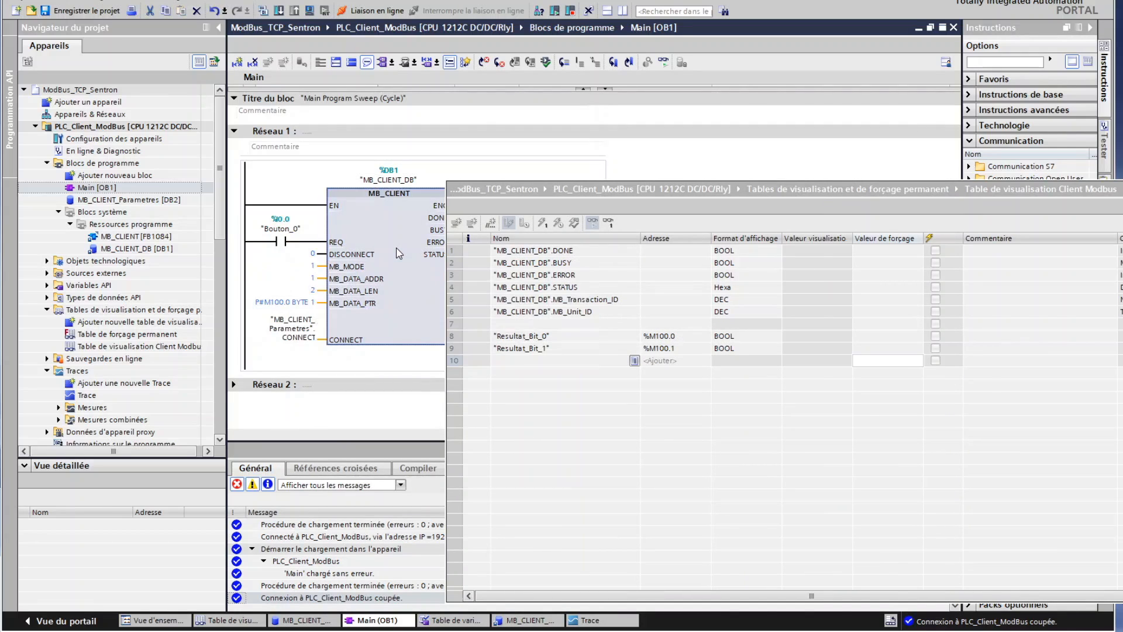
click(314, 281)
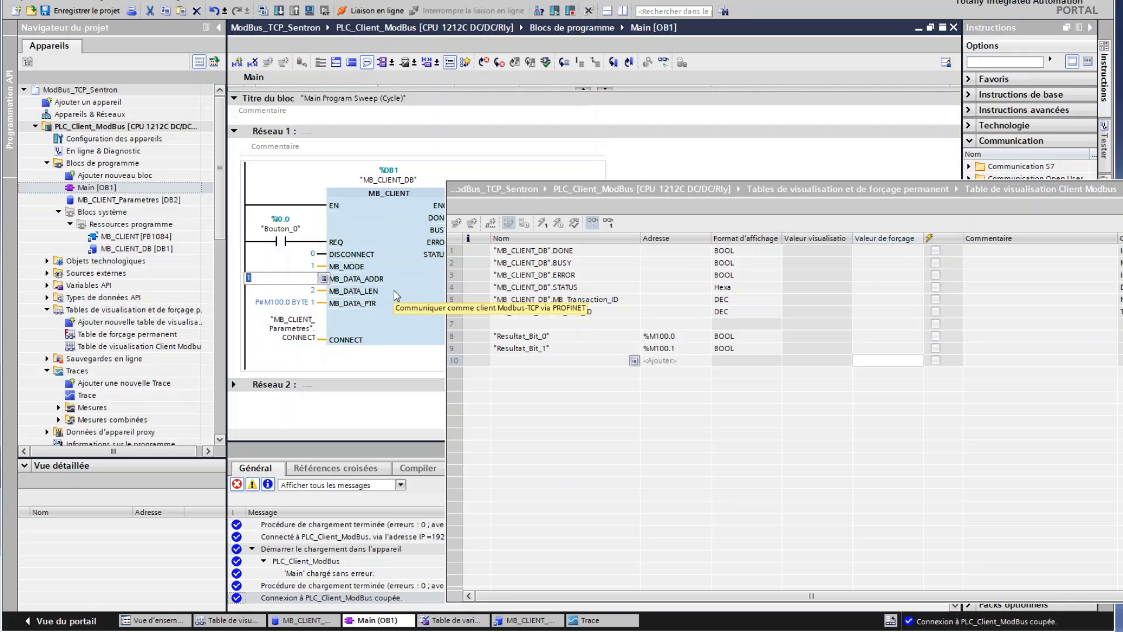
text(4)
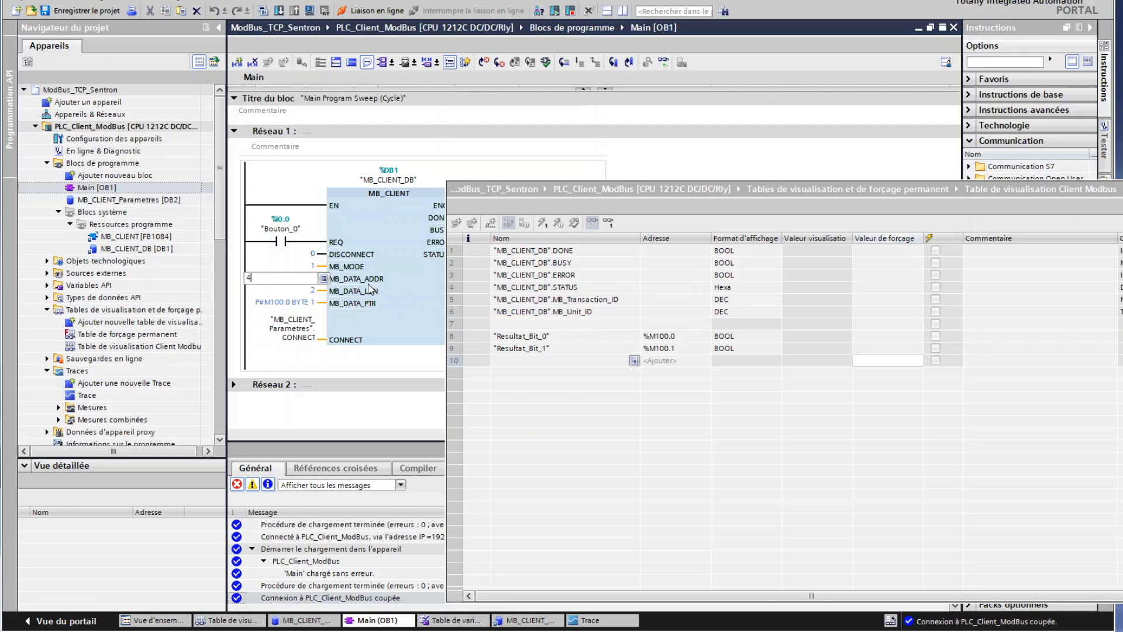
key(Return)
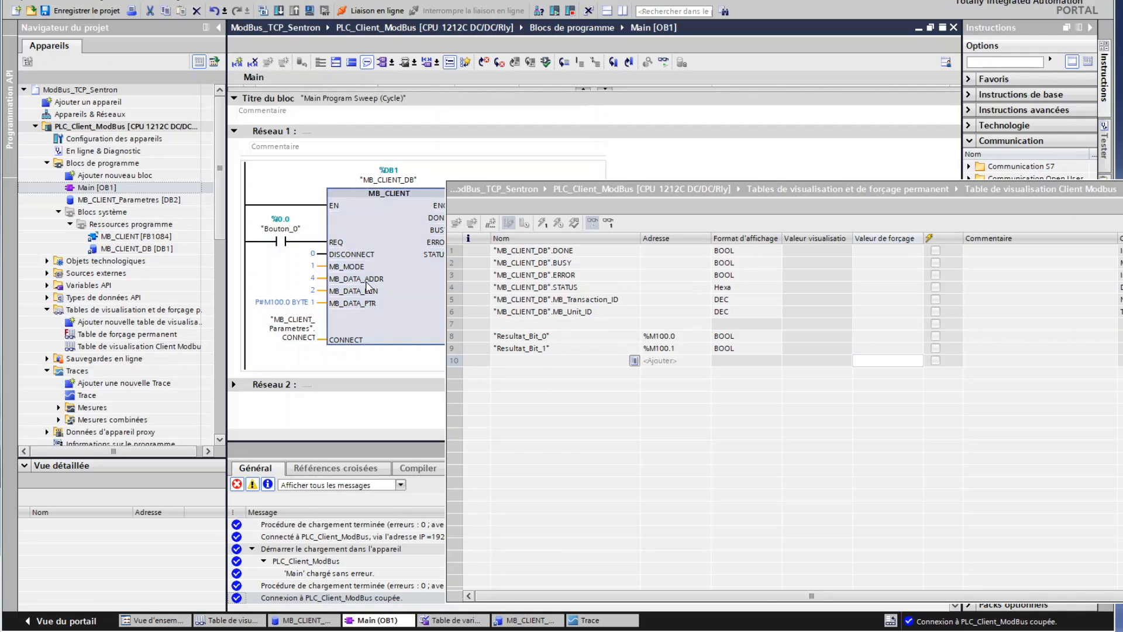
click(311, 278)
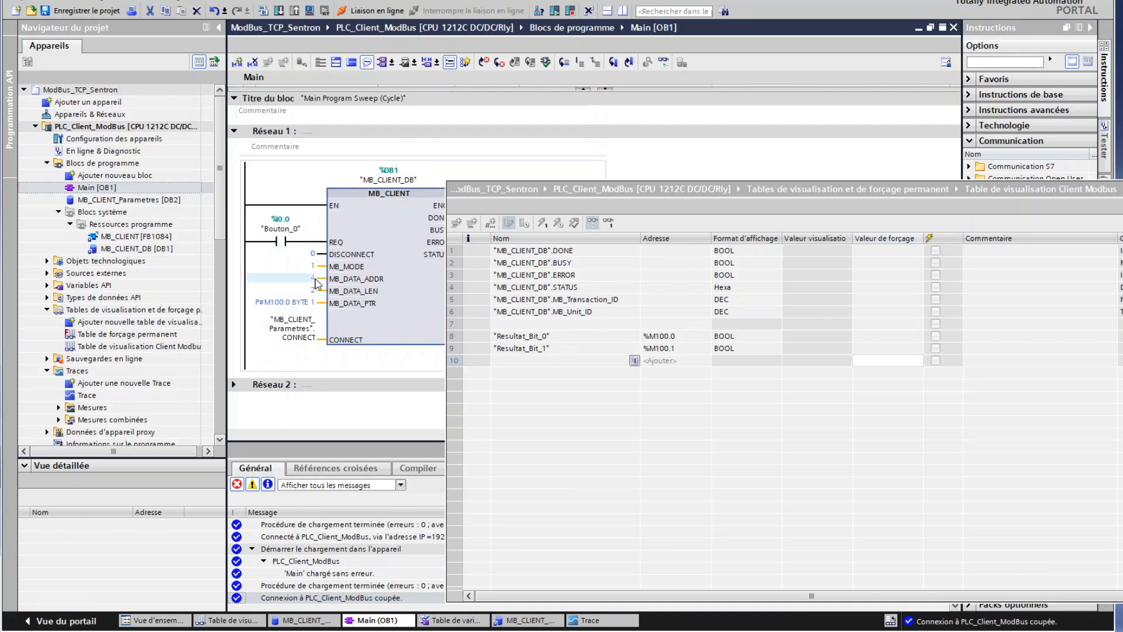
click(326, 281)
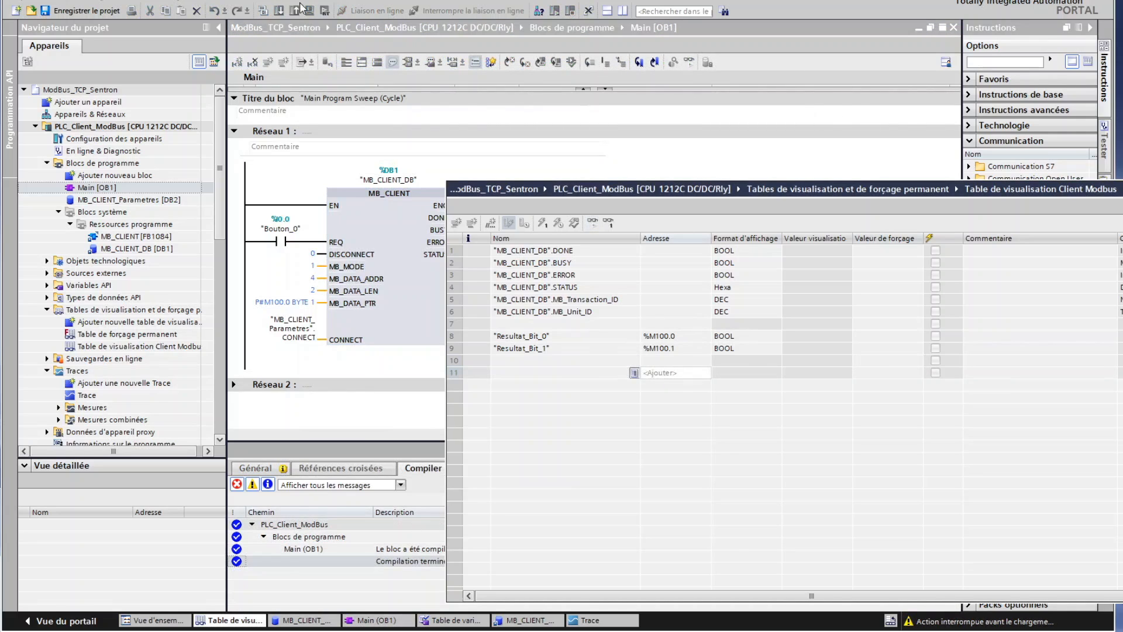
Step: Load the modified Main block into the PLC and start monitoring all variables in the client watch table
click(301, 24)
click(280, 11)
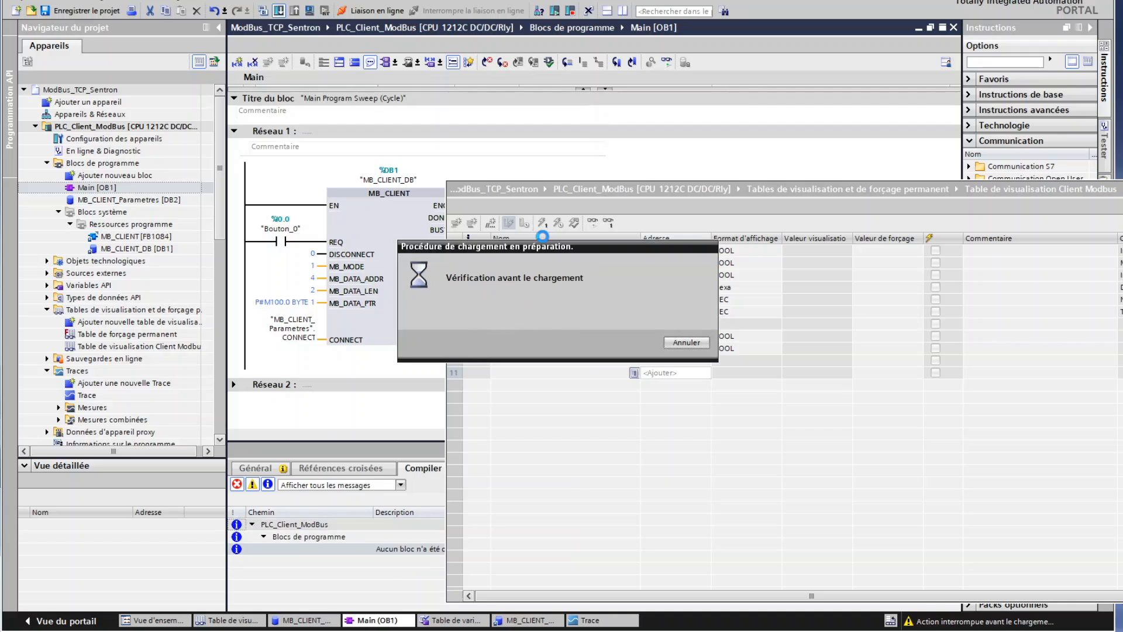
click(781, 435)
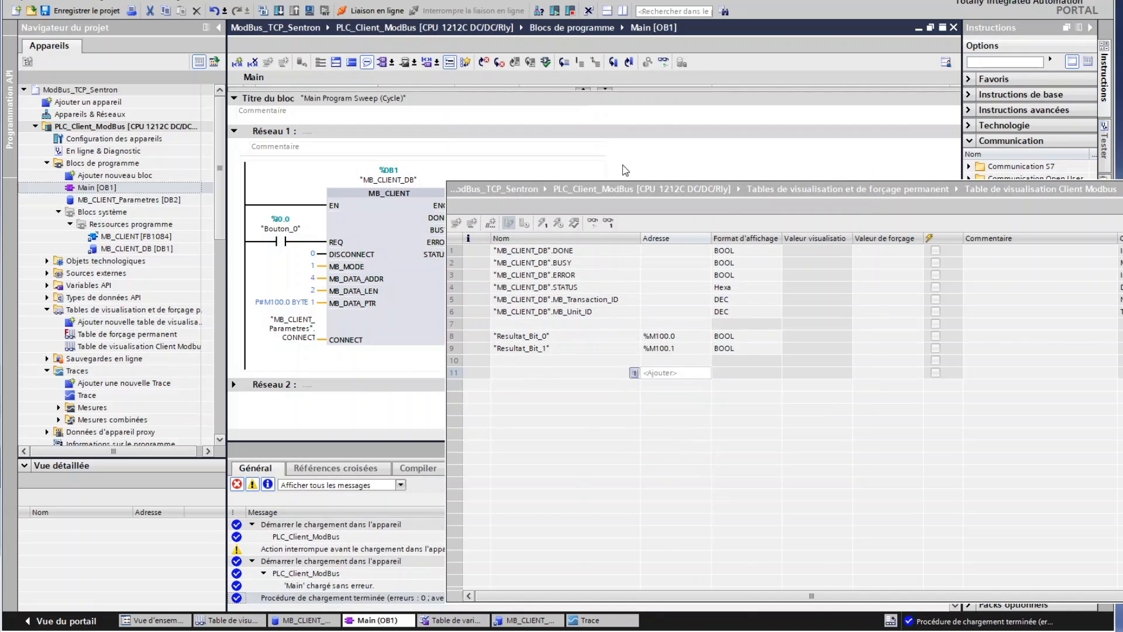
click(699, 195)
click(592, 222)
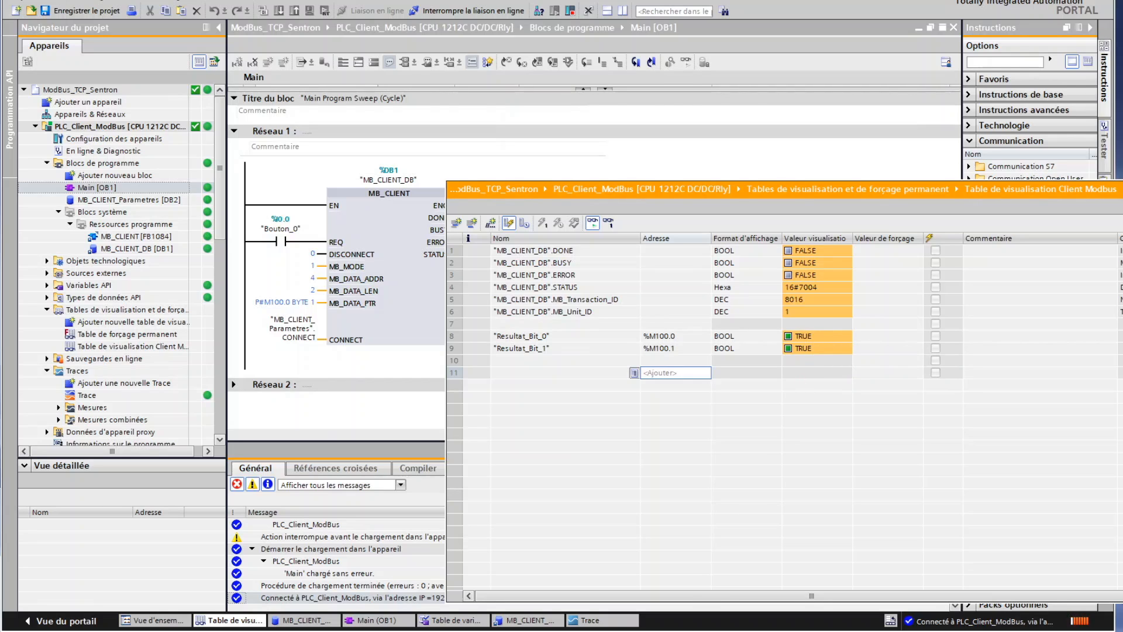
Step: Check the coil values in the EasyModbusTCP simulator, return to Main [OB1], and turn on online monitoring of the block
mouse_move(662, 631)
click(661, 588)
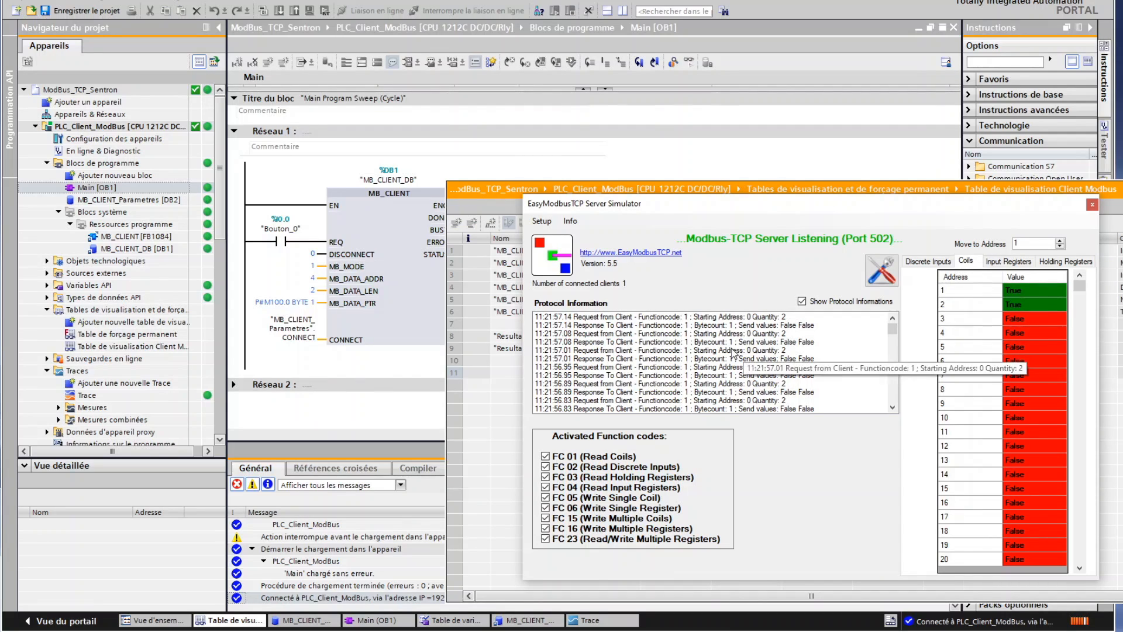
click(493, 104)
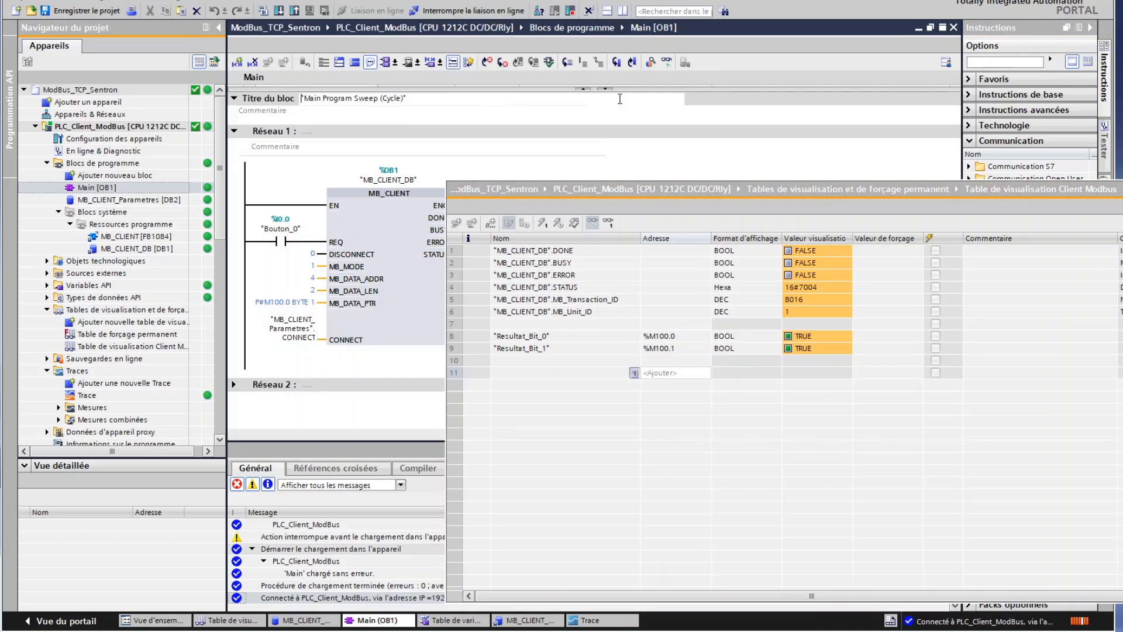
click(667, 62)
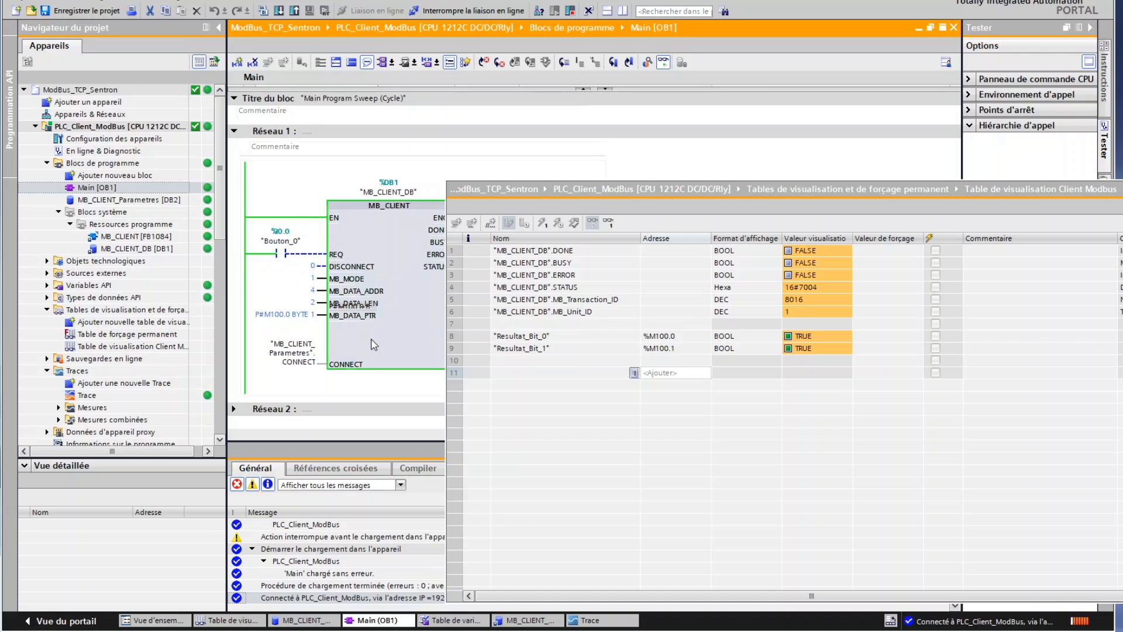
Step: Switch to the EasyModbusTCP simulator and check coils 4 and 5 and the protocol log for the write request
mouse_move(660, 630)
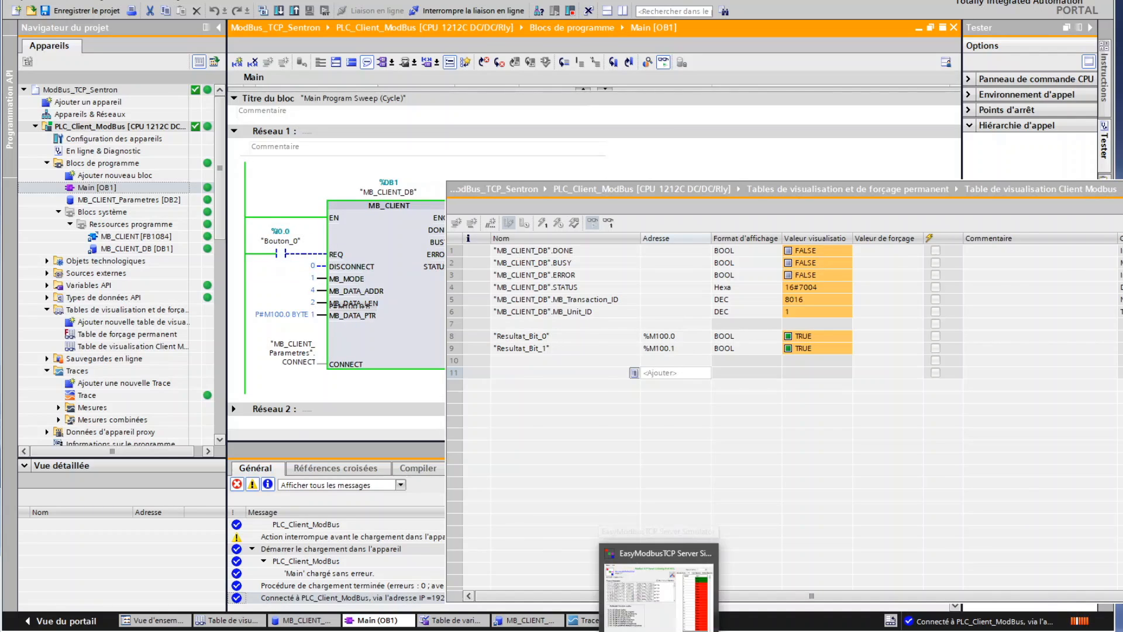
click(660, 585)
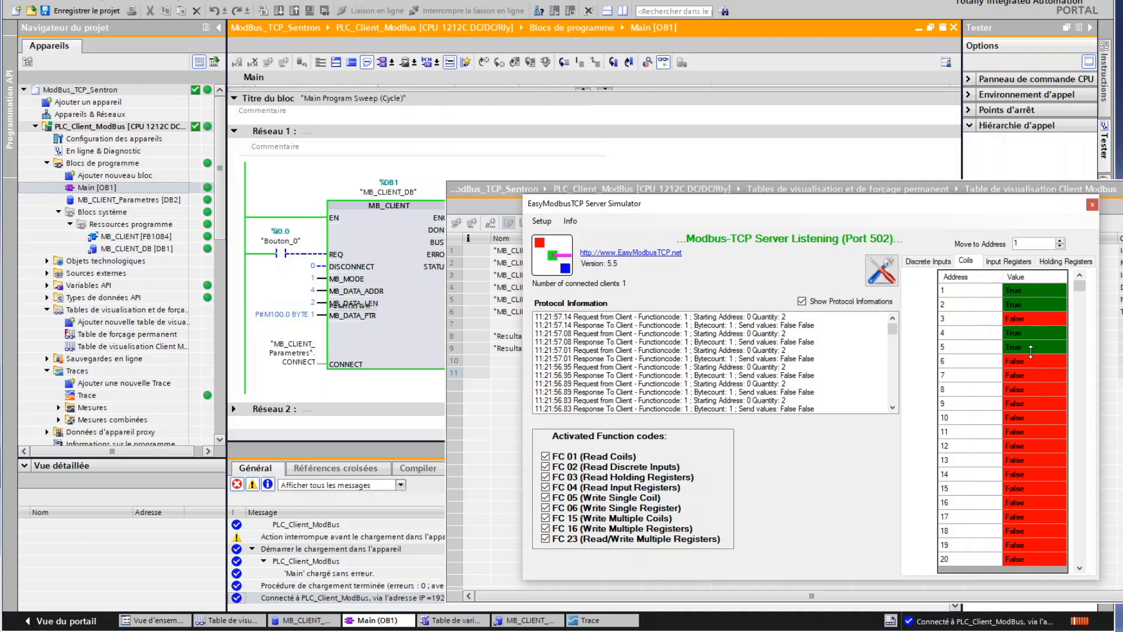
mouse_move(892, 329)
mouse_down()
mouse_move(895, 391)
mouse_move(894, 319)
mouse_up()
Step: Switch to Wireshark and start a new Ethernet capture without saving the previous packets
mouse_move(658, 620)
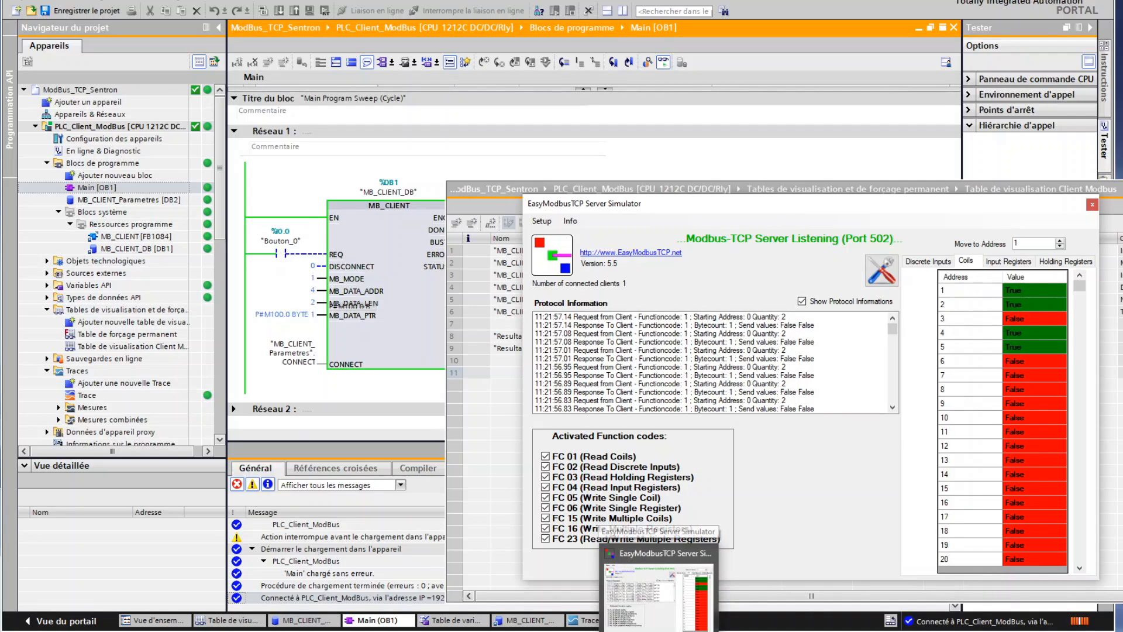
mouse_move(564, 619)
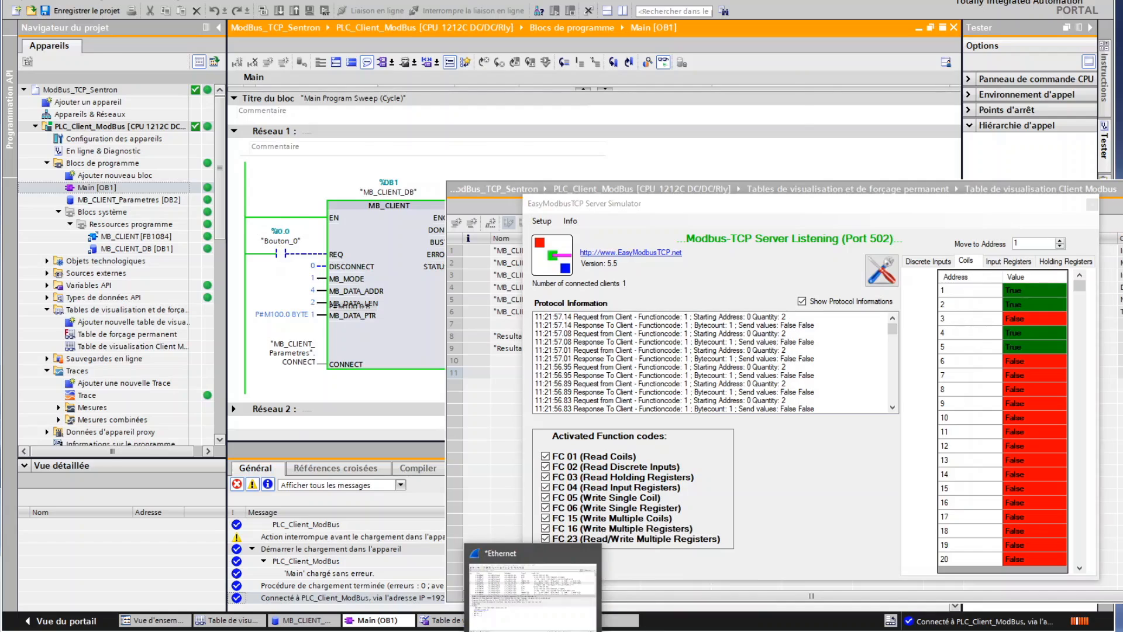
click(533, 627)
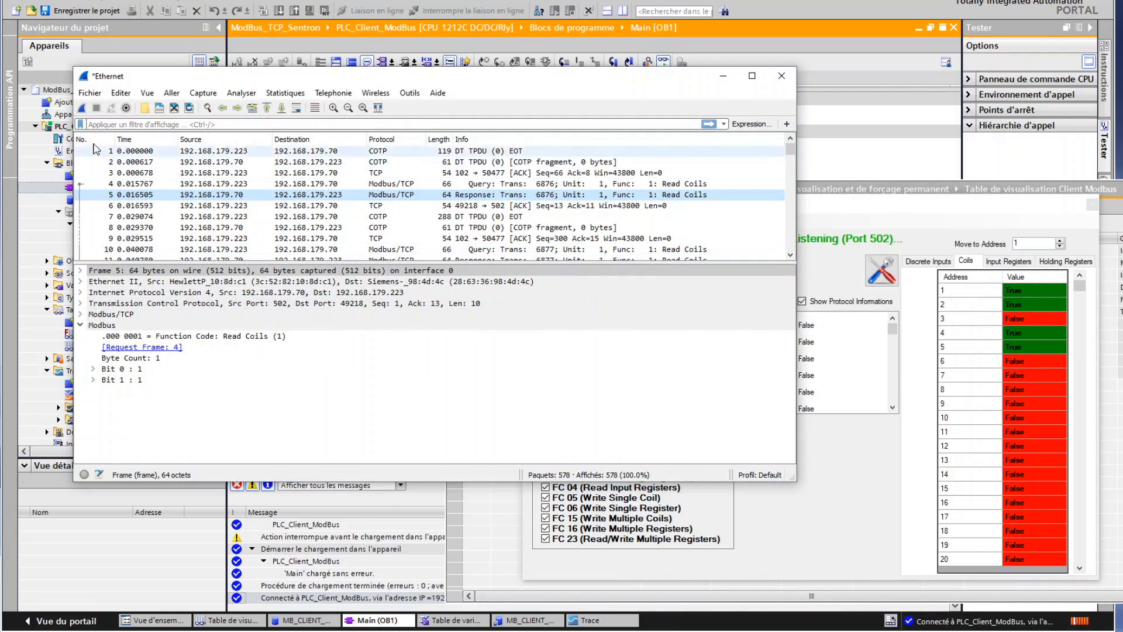
click(82, 109)
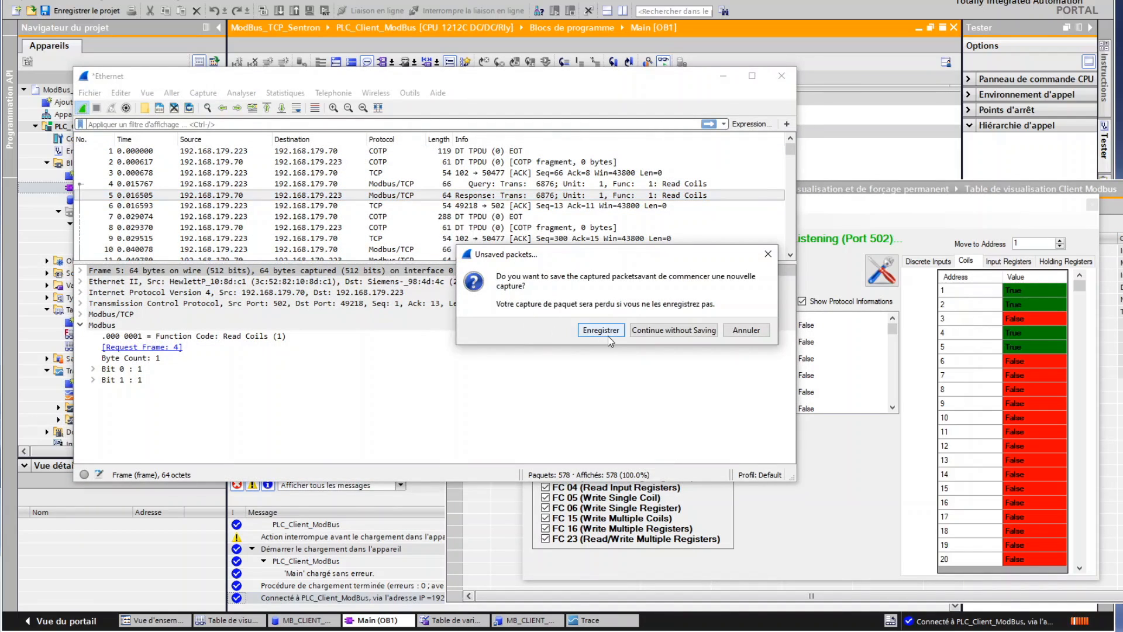
click(649, 332)
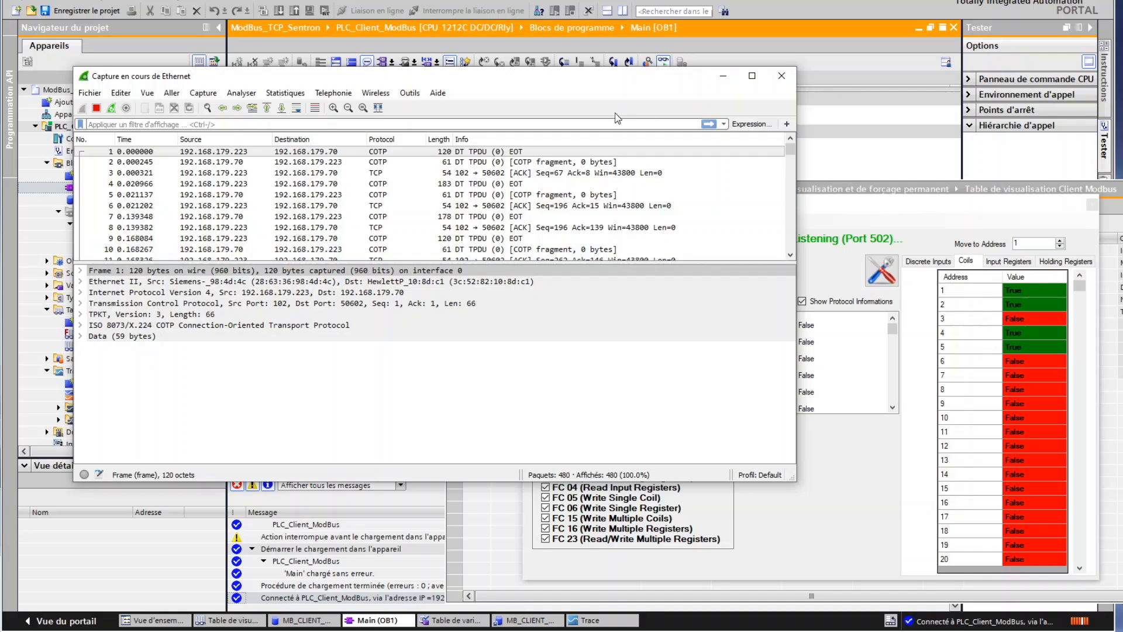
Step: Check the client watch table during the exchange, and return to Wireshark to locate the Write Multiple Coils query and response frames
click(835, 201)
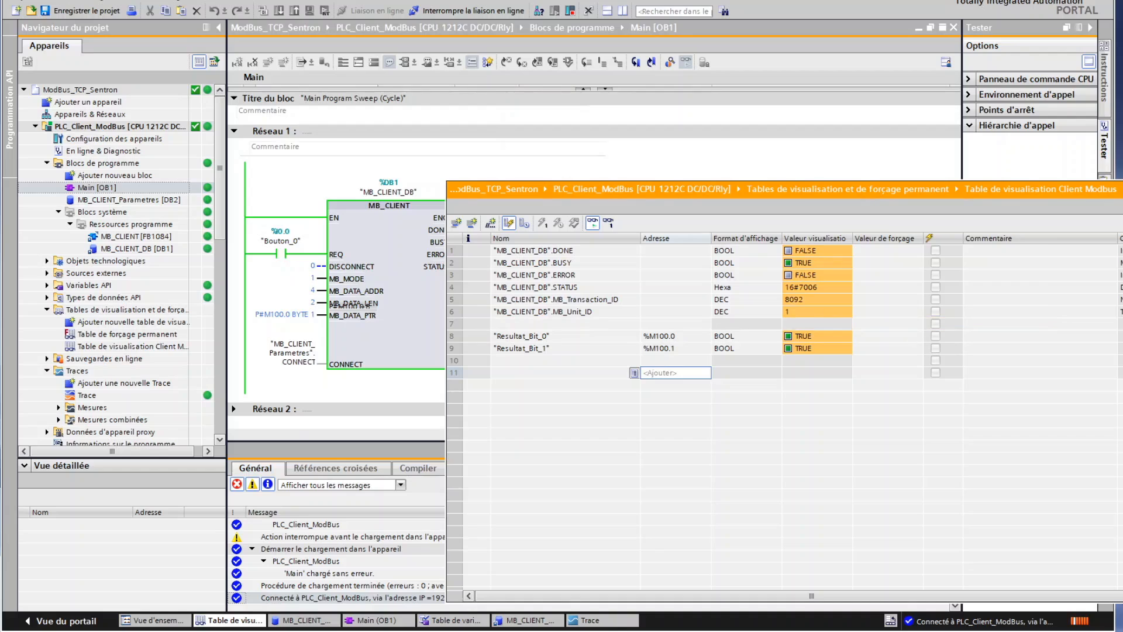
key(alt+Tab)
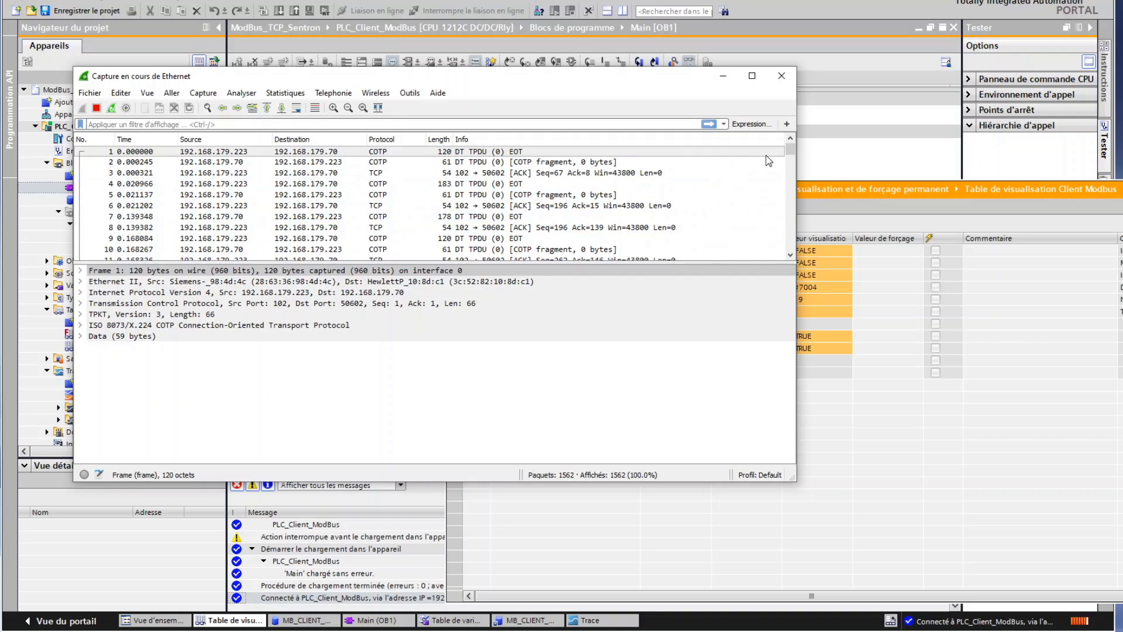
drag(791, 146, 794, 220)
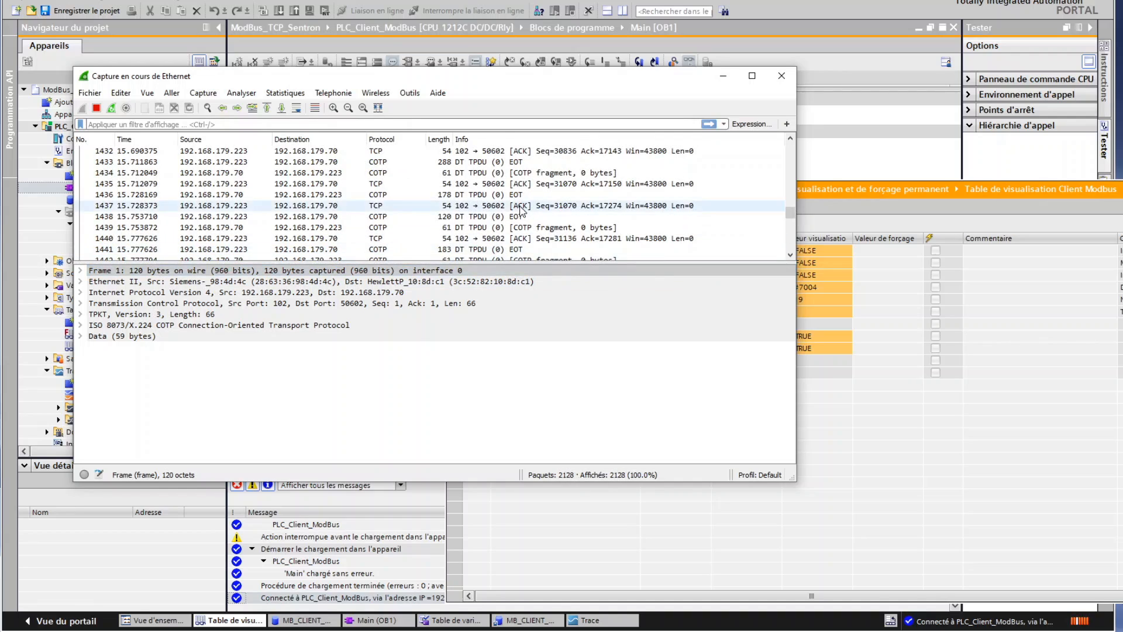
scroll(520, 206, down, 3)
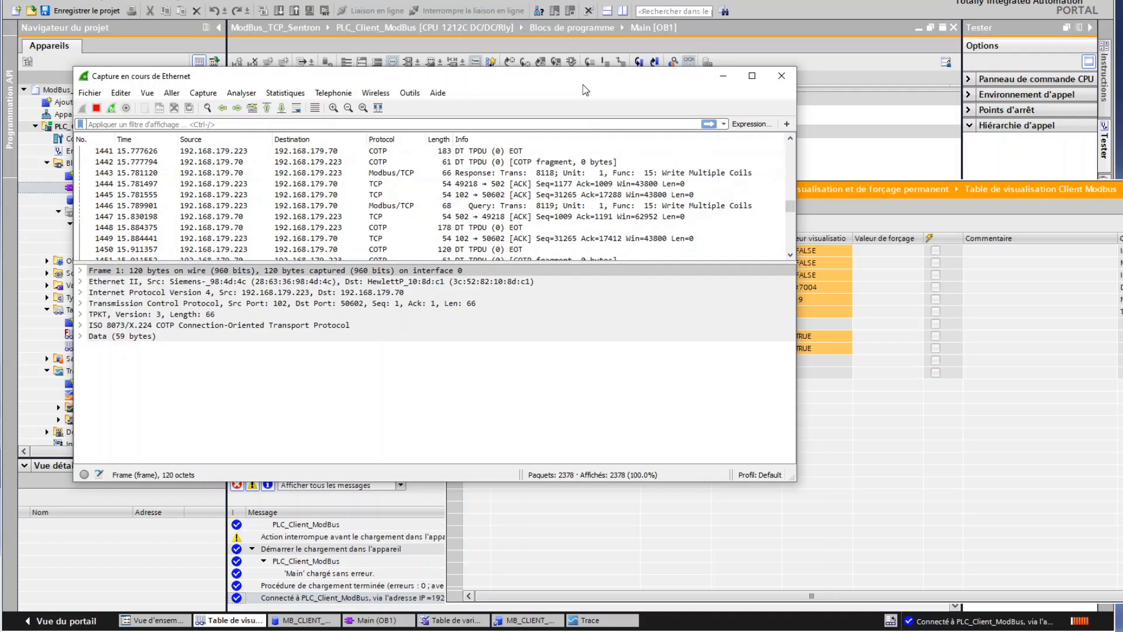
drag(582, 90, 559, 96)
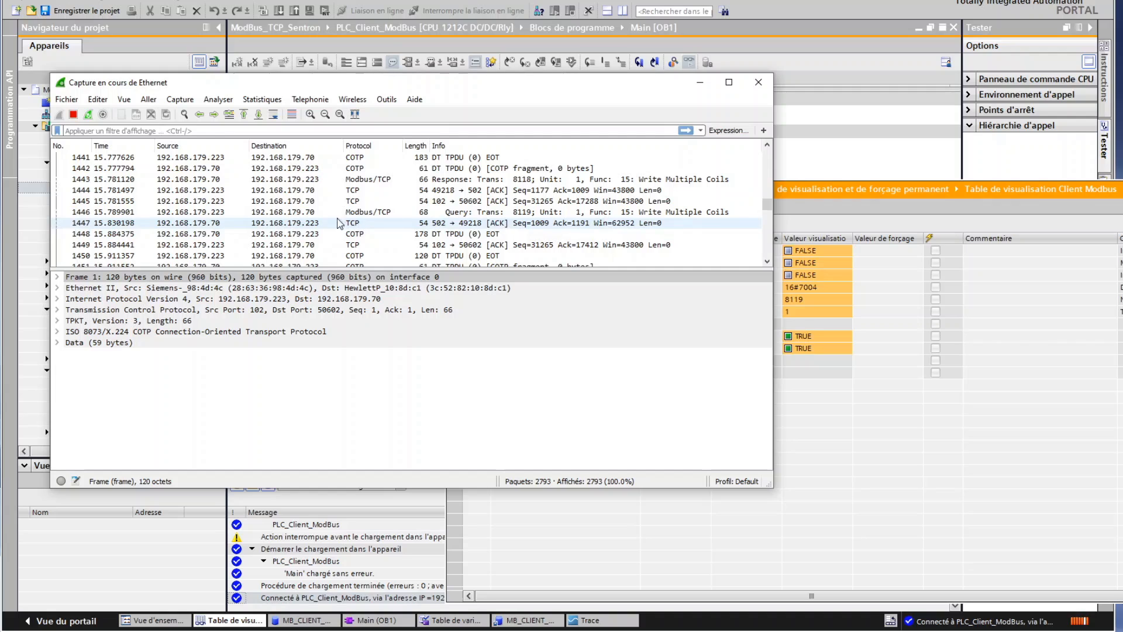
Step: Examine the Modbus details of the Write Multiple Coils response for transaction 8118, and enlarge the packet list and the capture window
click(517, 179)
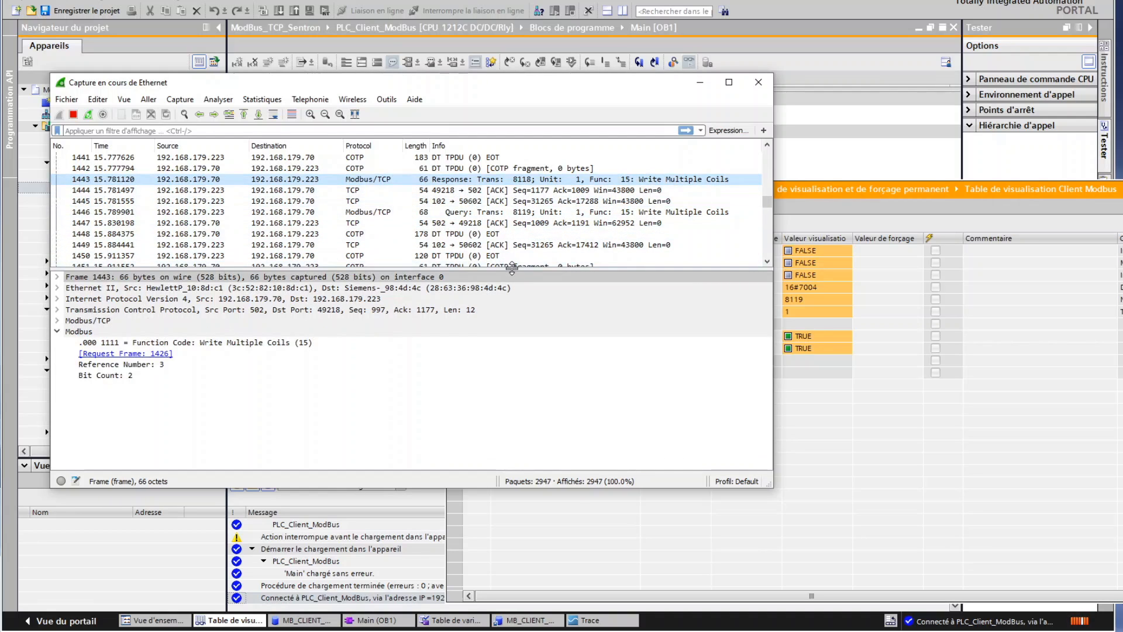
drag(514, 271, 515, 292)
scroll(518, 240, down, 4)
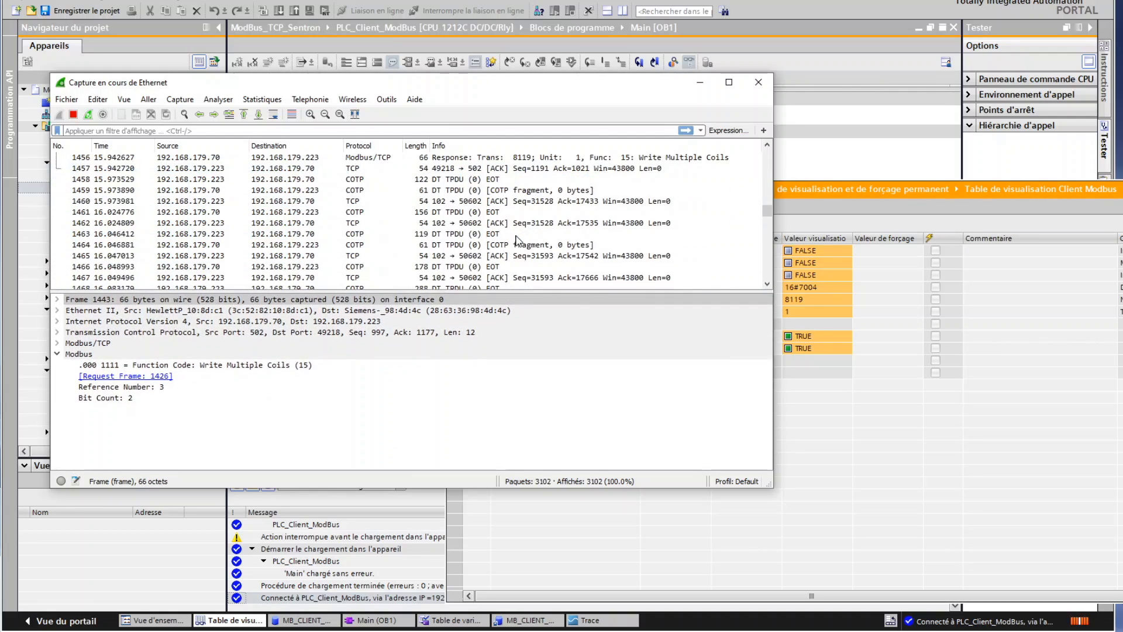
scroll(517, 239, up, 1)
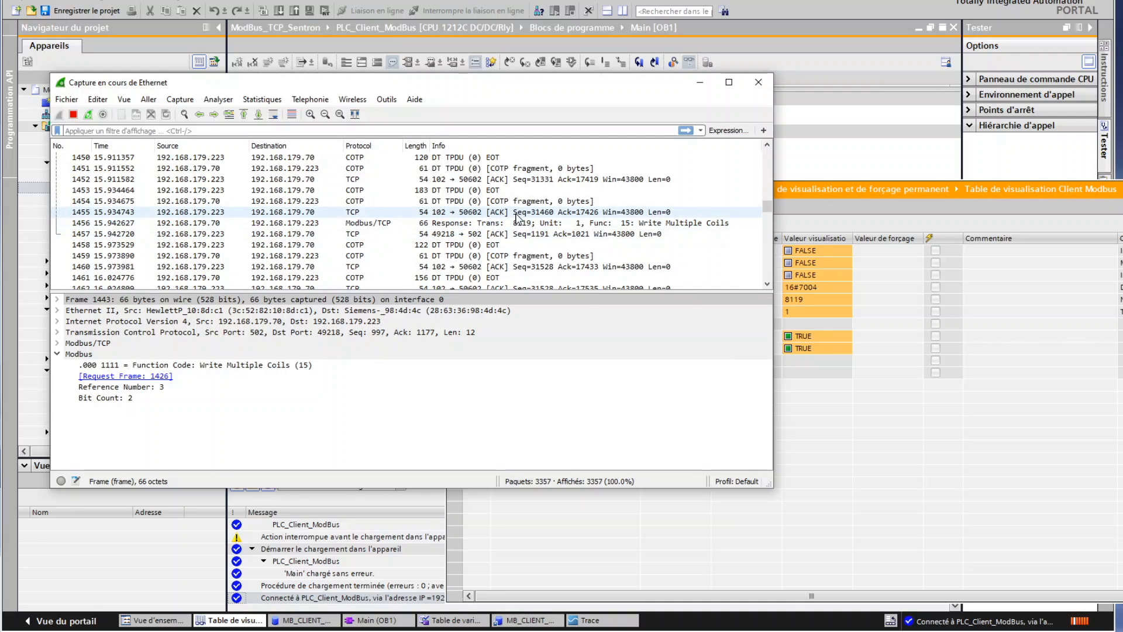
scroll(516, 217, down, 1)
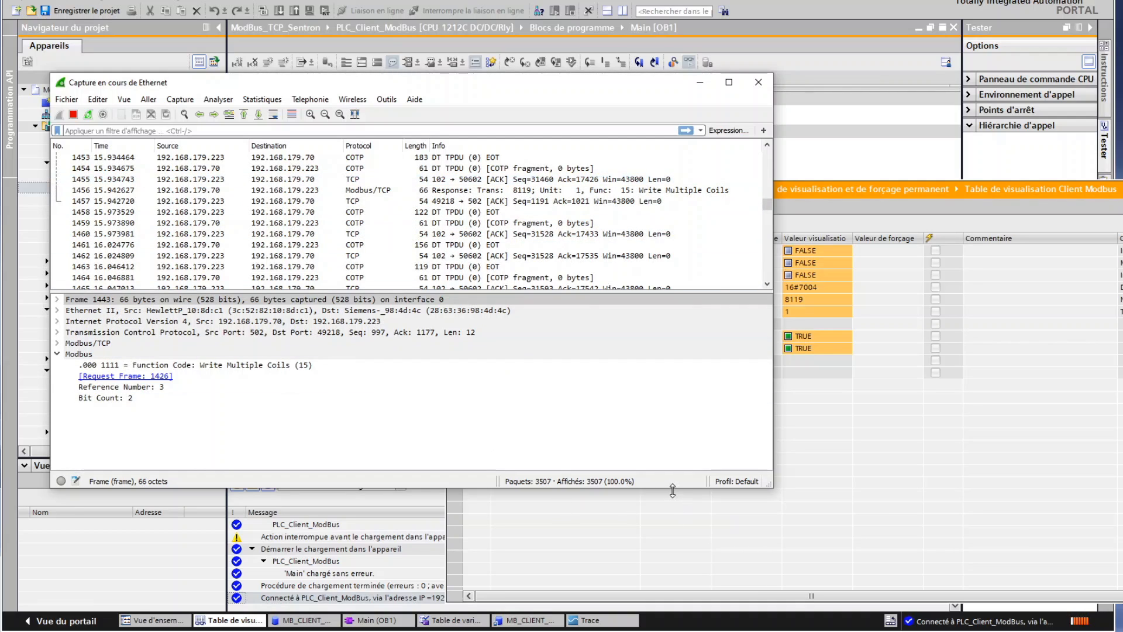
drag(673, 490, 672, 572)
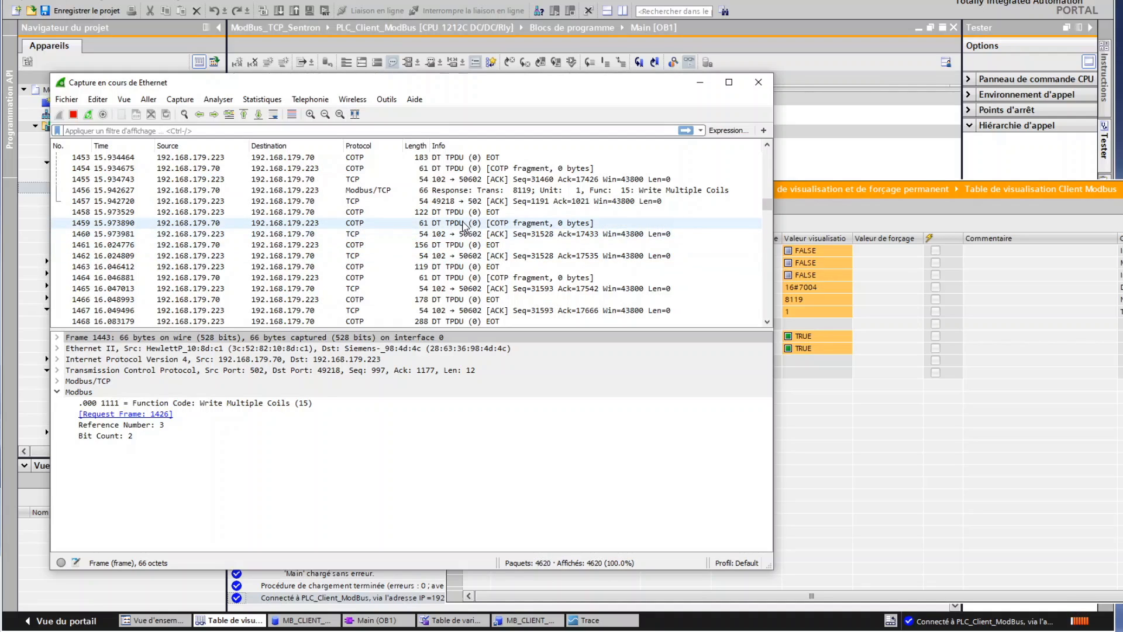
Step: Inspect the Modbus details of the Write Multiple Coils response and query frames for transaction 8119
click(464, 223)
click(474, 244)
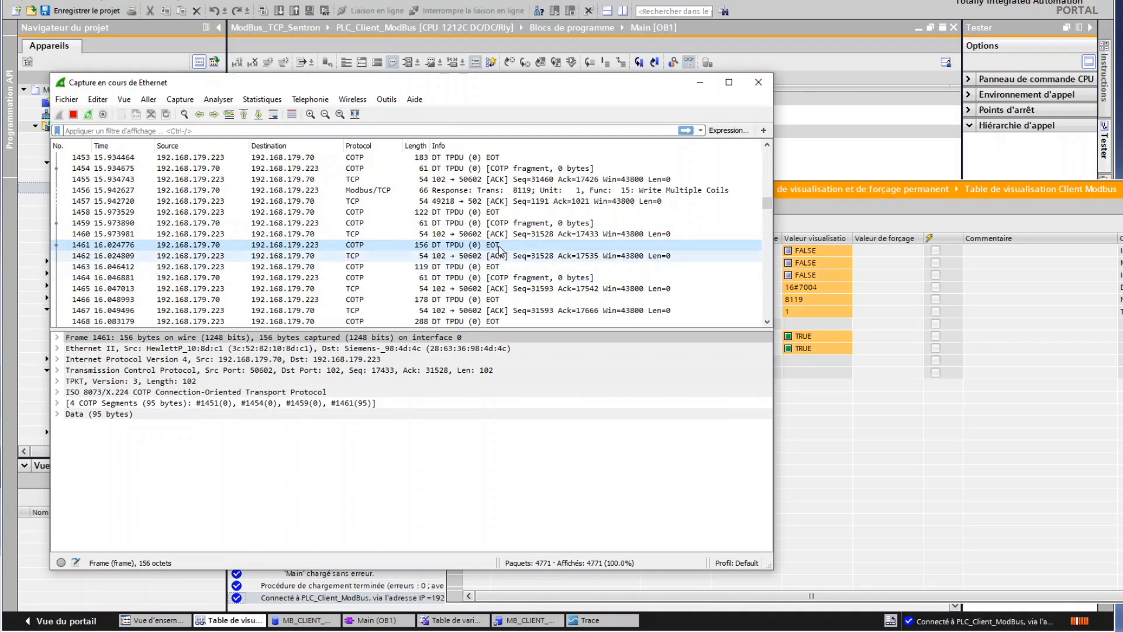
click(503, 191)
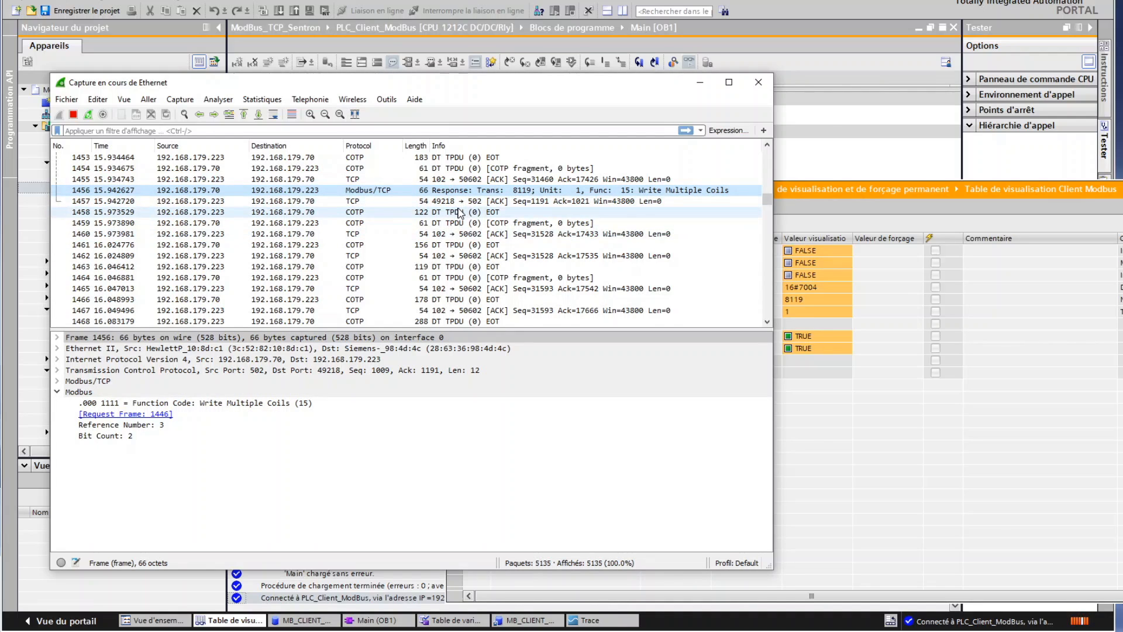
scroll(460, 213, up, 1)
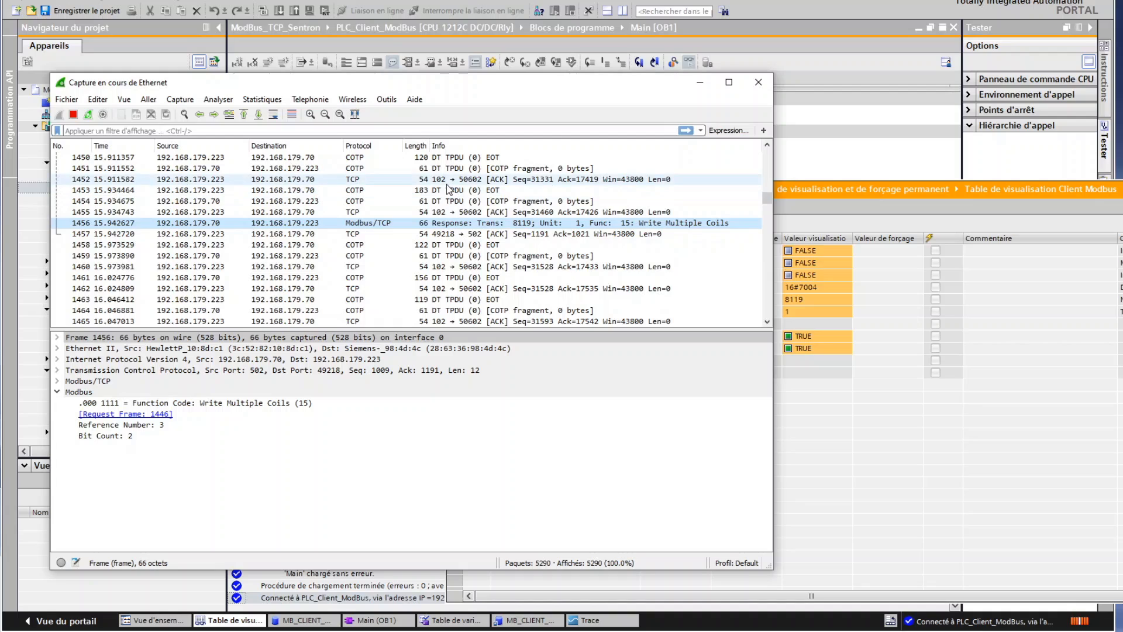
scroll(449, 193, up, 2)
click(447, 180)
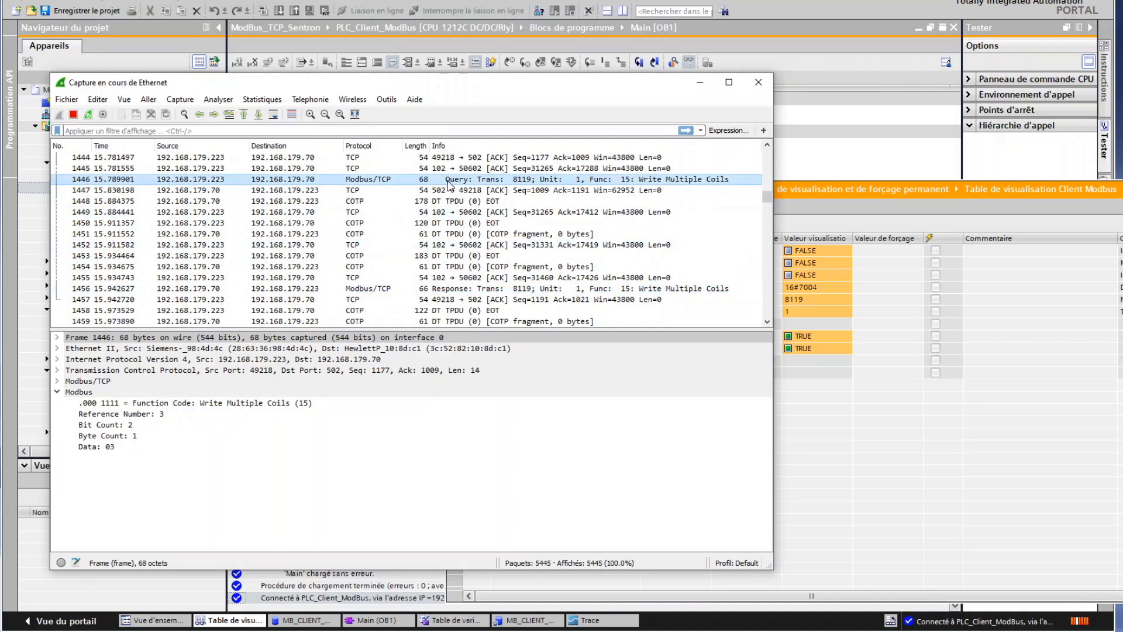
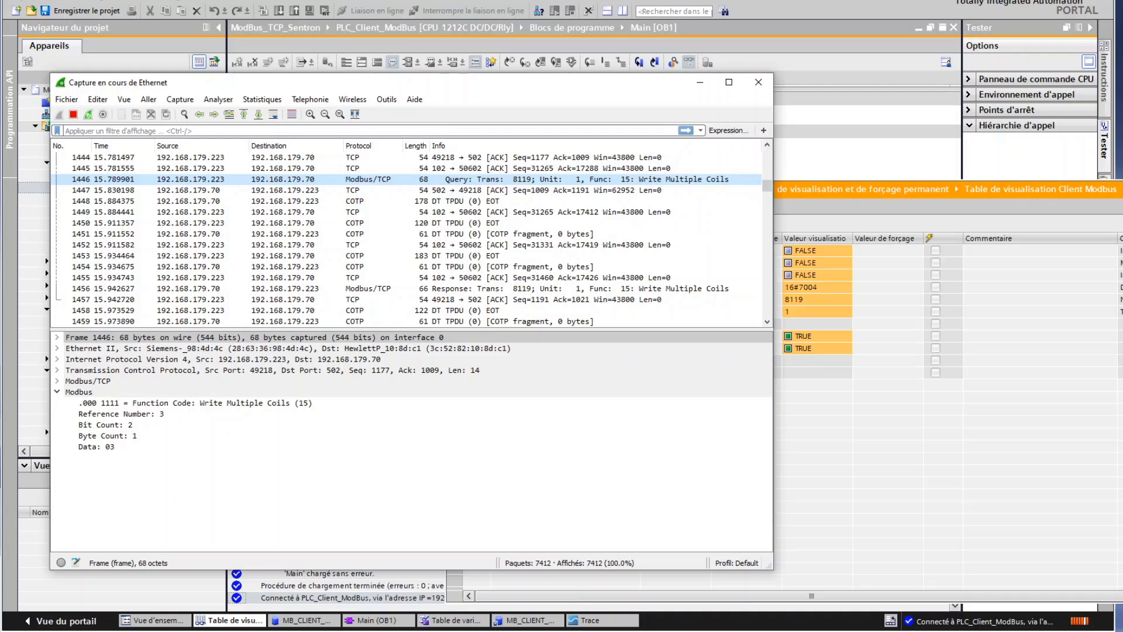
Step: Look up write function codes 05 and 15 in the TIA Portal help table for MB_MODE, MB_DATA_ADDR and MB_DATA_LEN, and return to Wireshark
click(546, 628)
click(547, 629)
scroll(715, 456, down, 2)
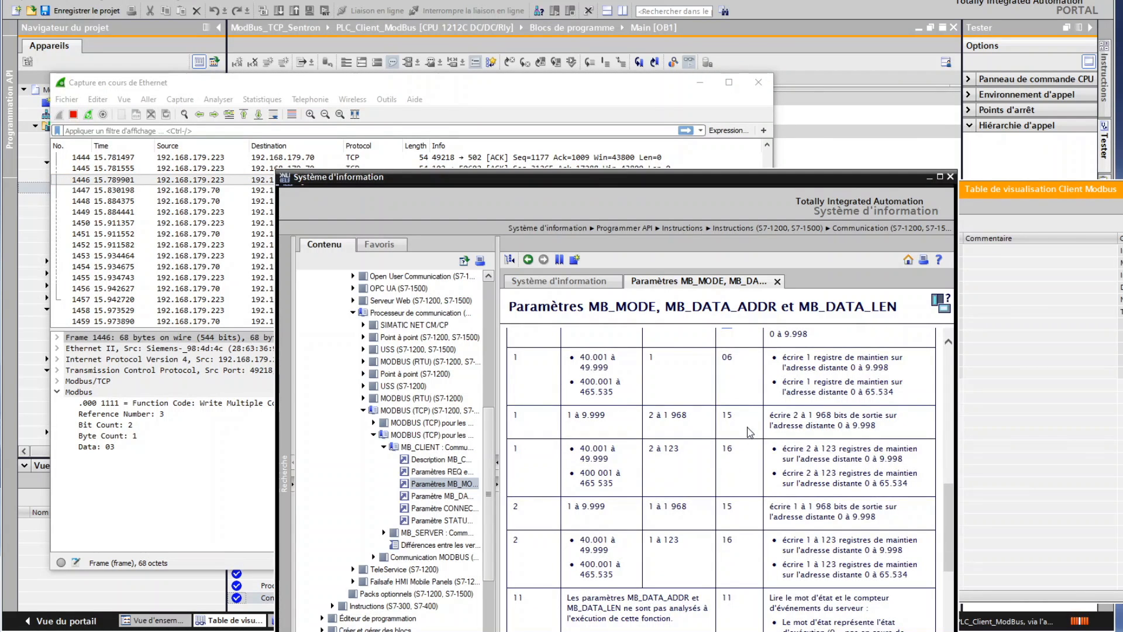
scroll(734, 427, up, 2)
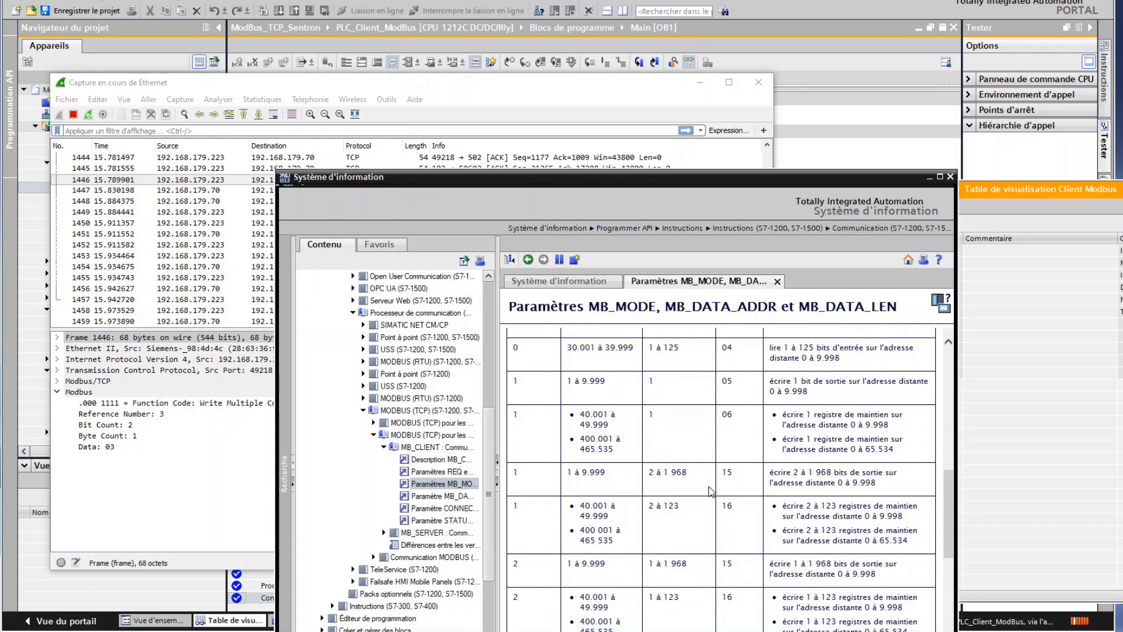
double_click(727, 383)
double_click(727, 473)
click(590, 99)
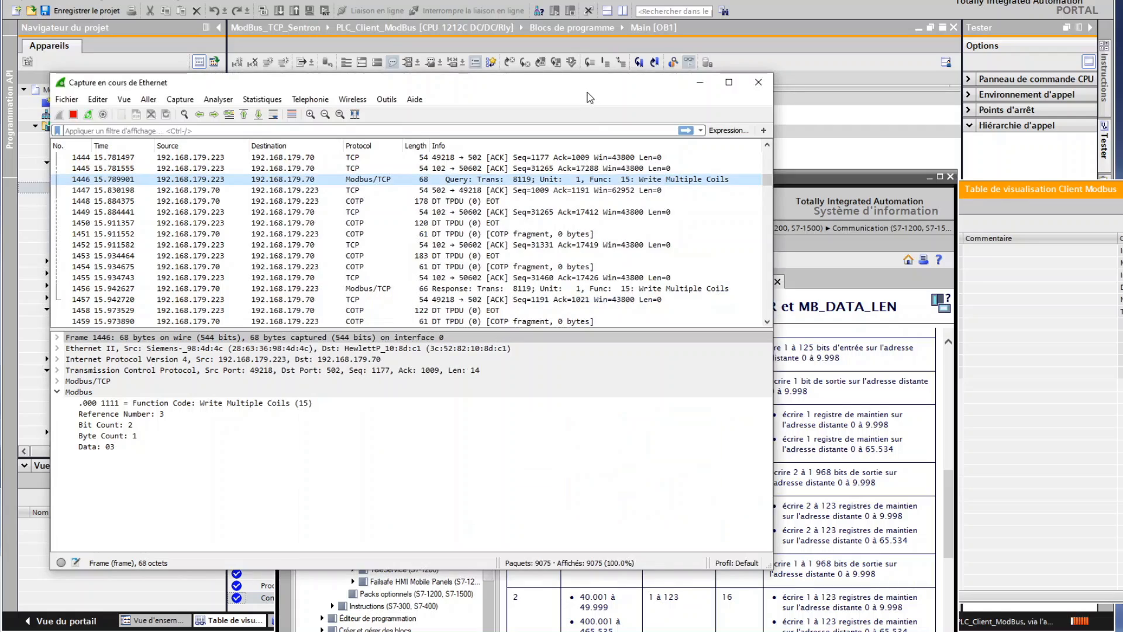
Step: In TIA Portal's Main [OB1], set MB_DATA_ADDR to 7 and MB_DATA_LEN to 1 on MB_CLIENT, and load the program into the PLC
click(818, 149)
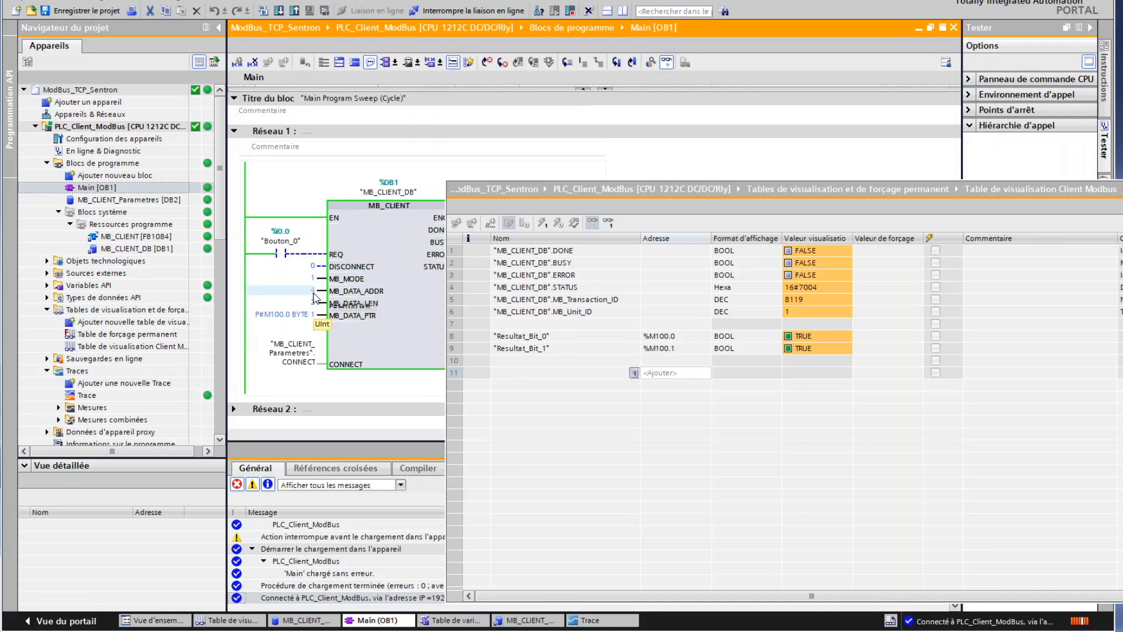
double_click(315, 292)
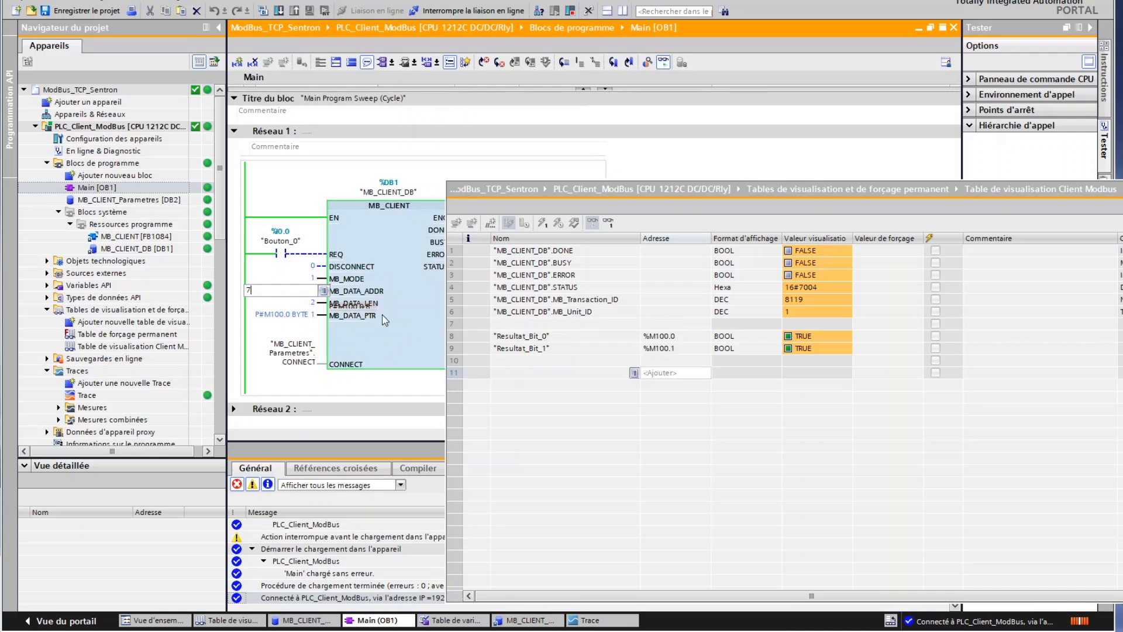
double_click(313, 313)
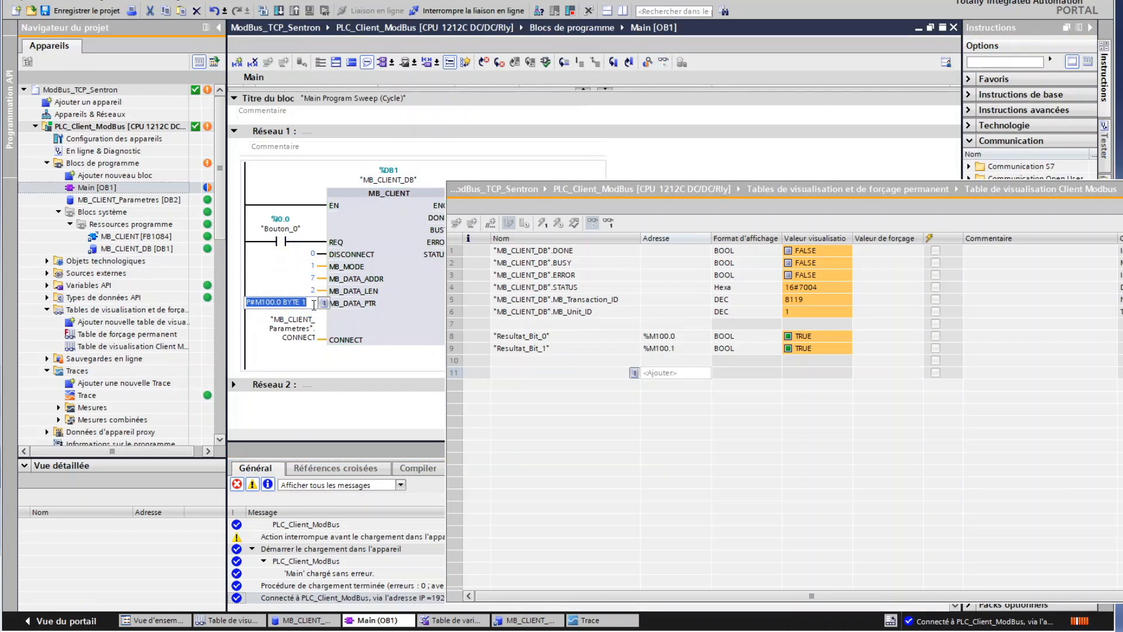
double_click(314, 291)
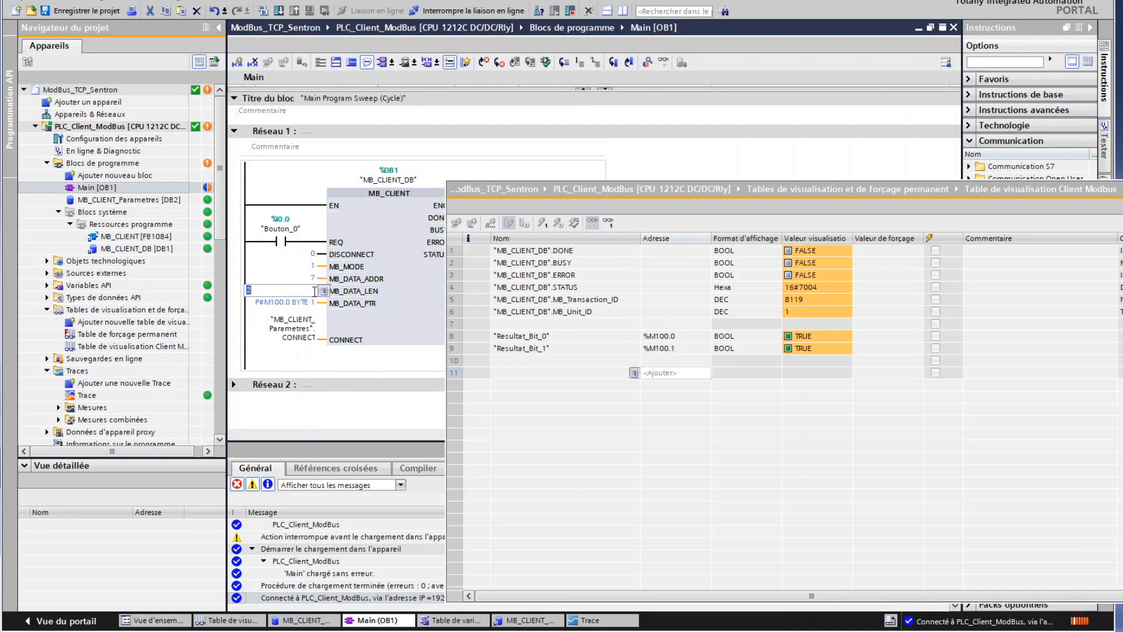
text(1)
click(350, 297)
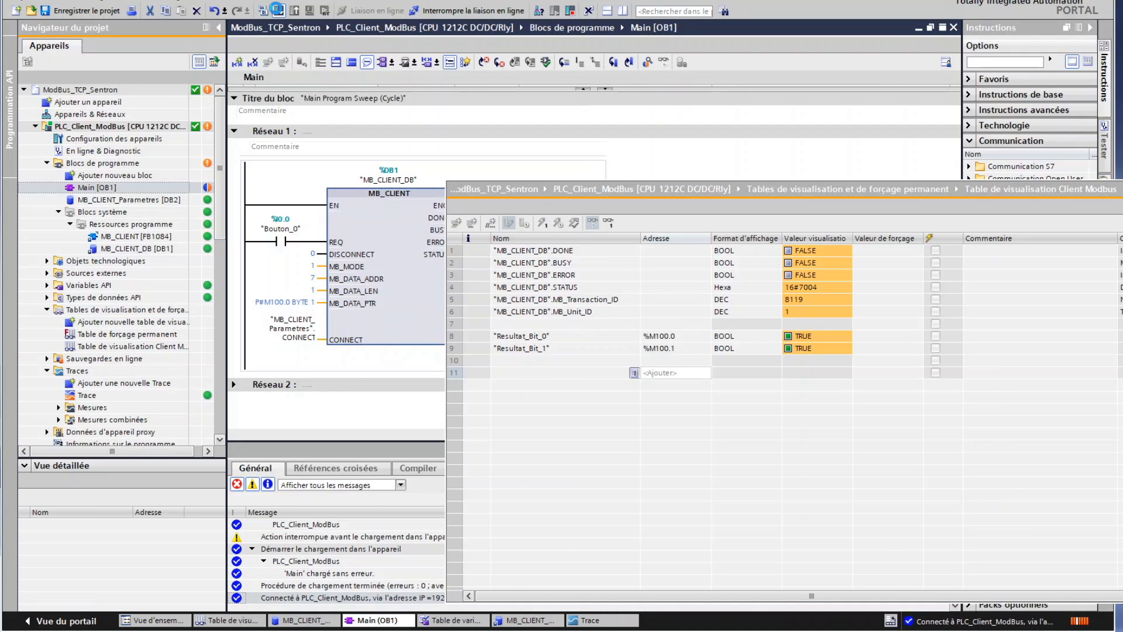
click(277, 10)
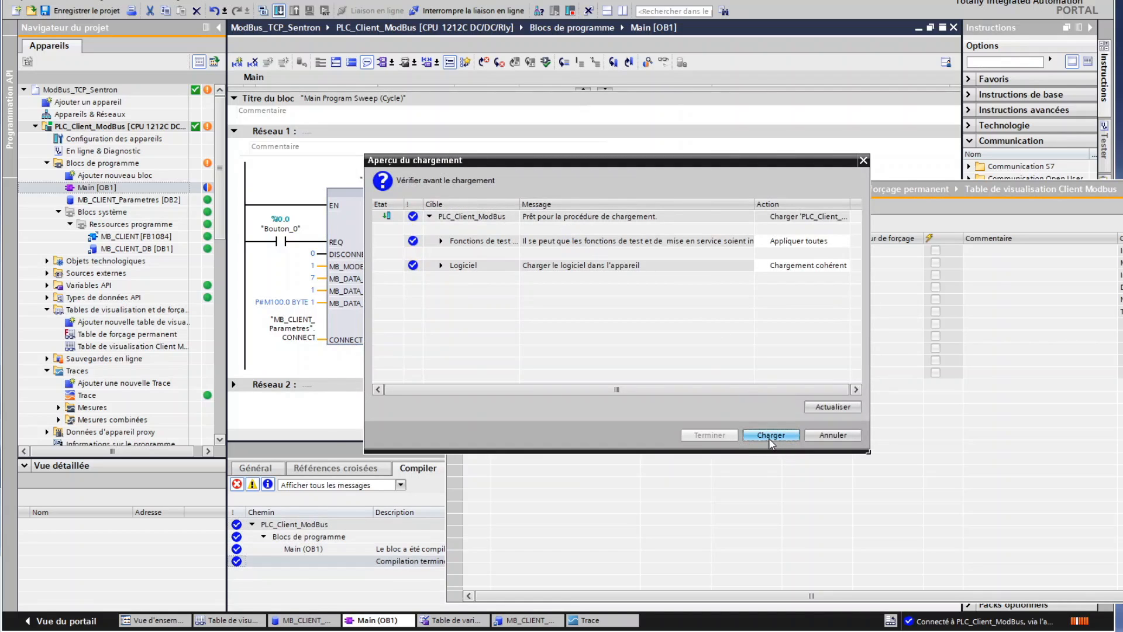
click(769, 439)
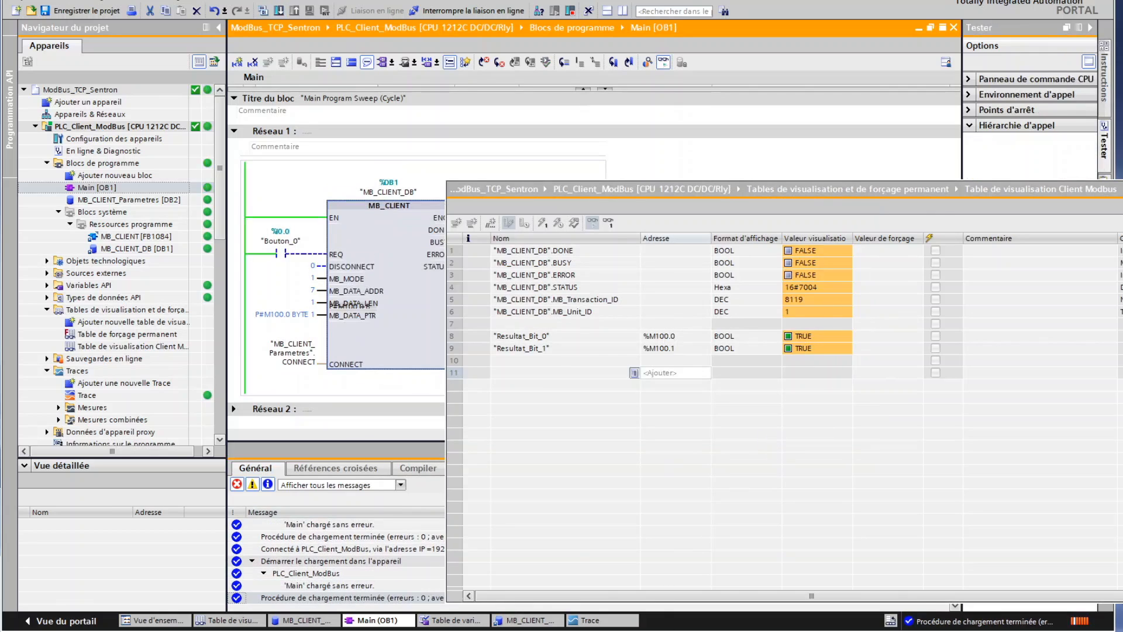
Step: Switch to the EasyModbusTCP simulator, check coil 7 during the write, and move its window to uncover the watch table's status rows
mouse_move(658, 631)
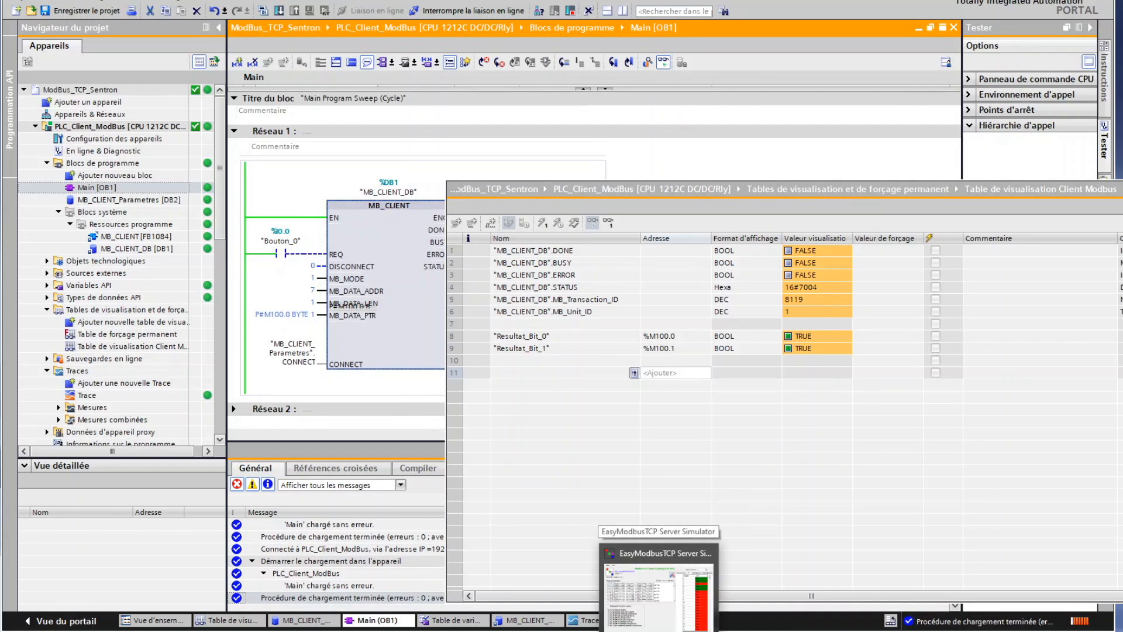
click(659, 626)
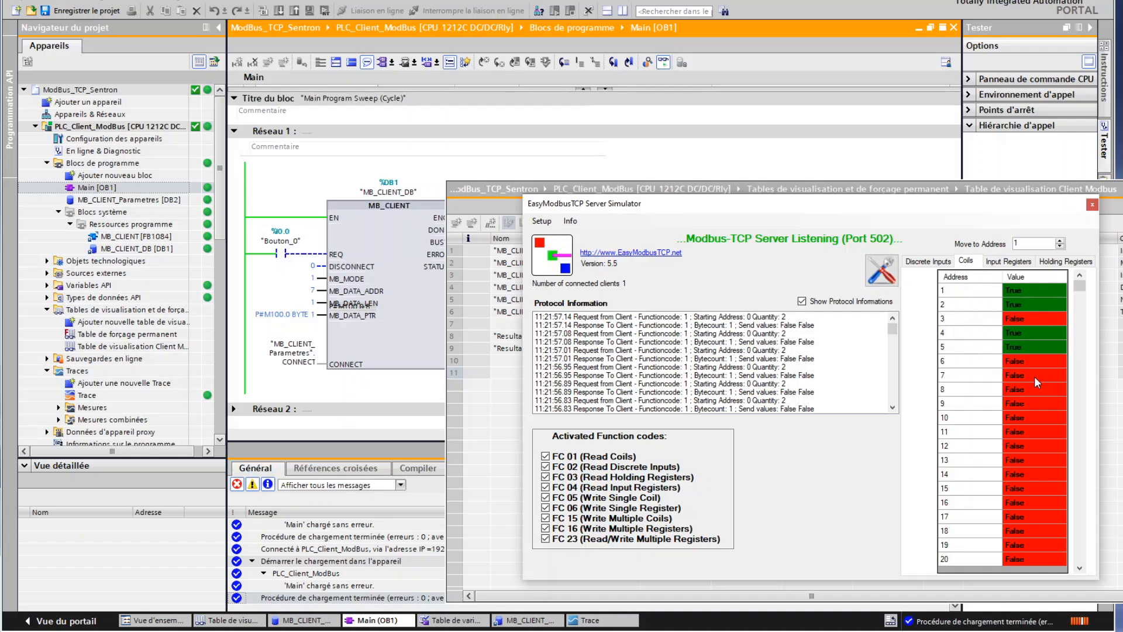
drag(795, 209, 859, 201)
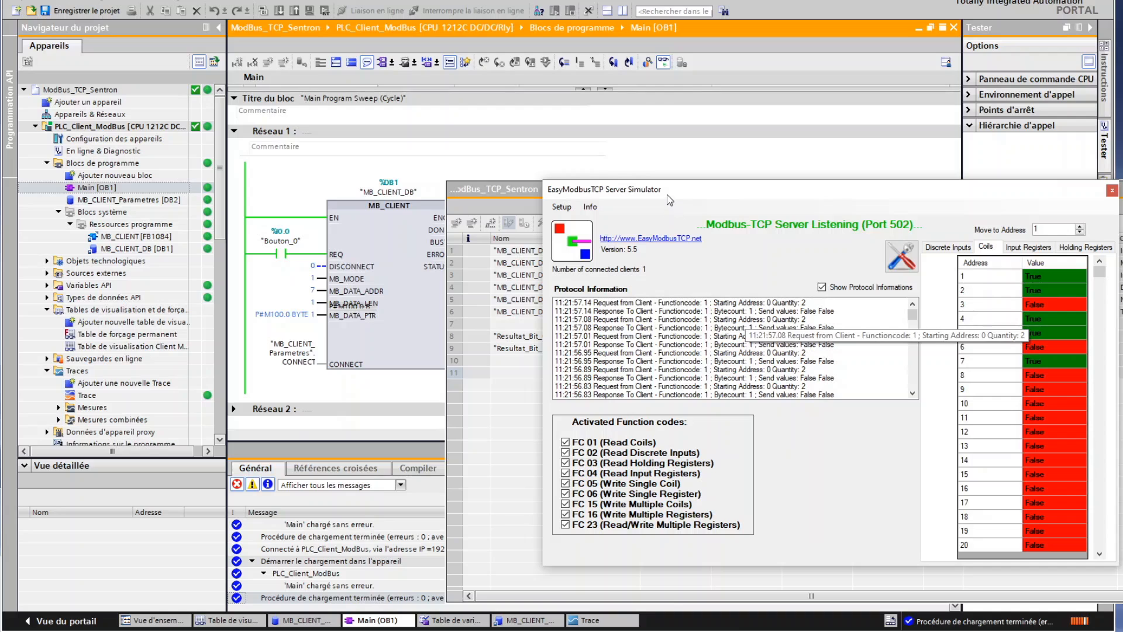
drag(668, 198, 674, 334)
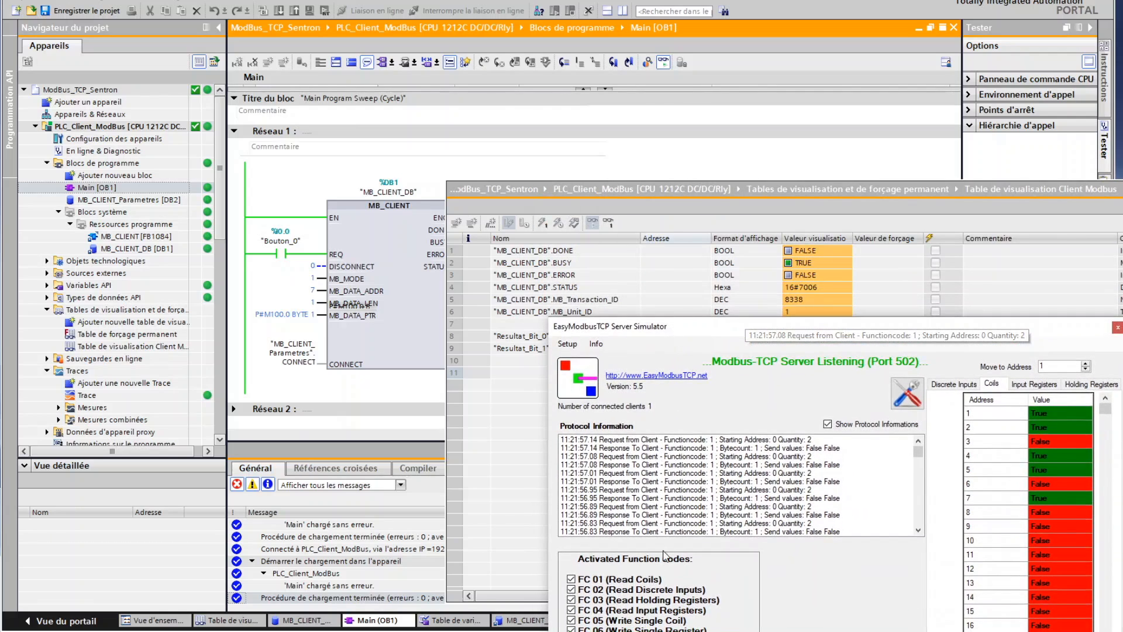
Step: Switch to Wireshark, stop the running capture, and start a new Ethernet capture without saving the previous packets
key(alt+Tab)
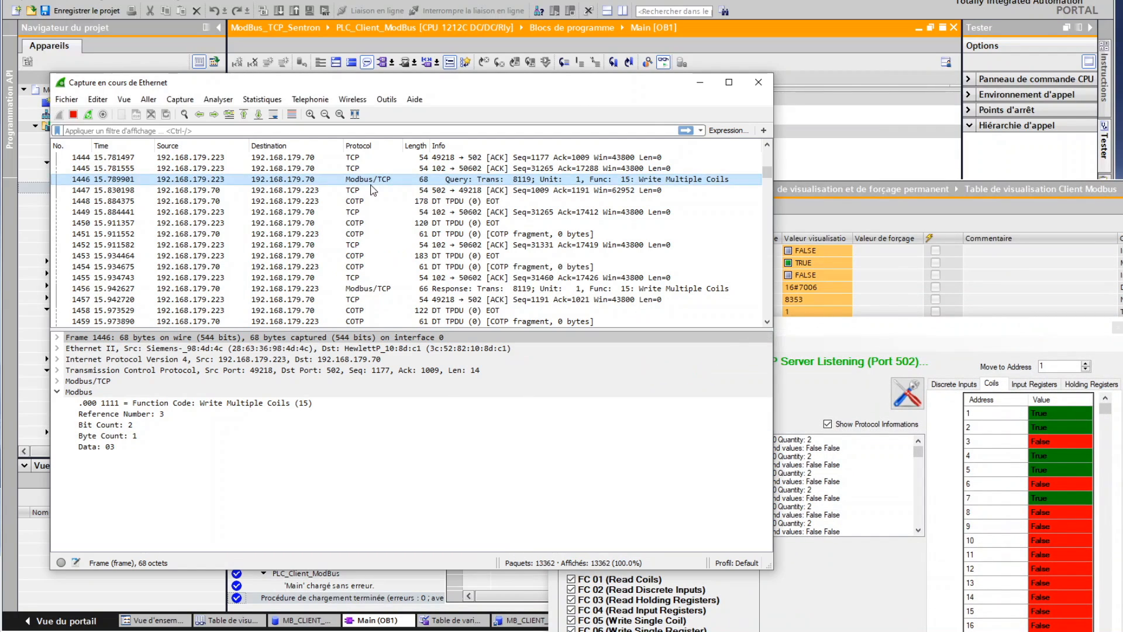
click(70, 115)
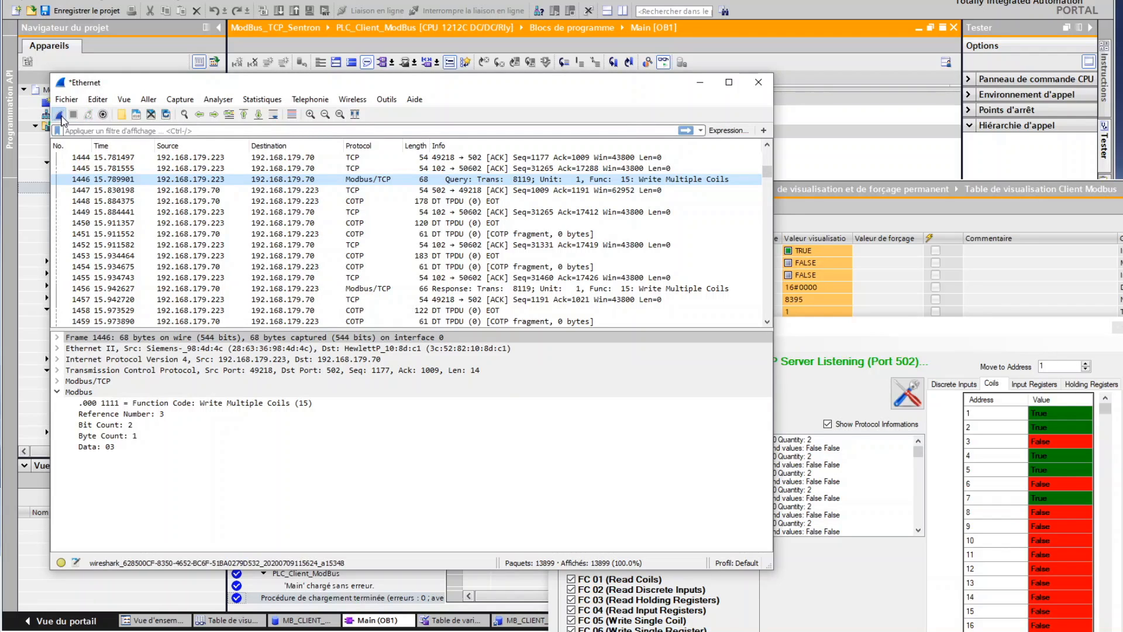
click(59, 114)
click(660, 331)
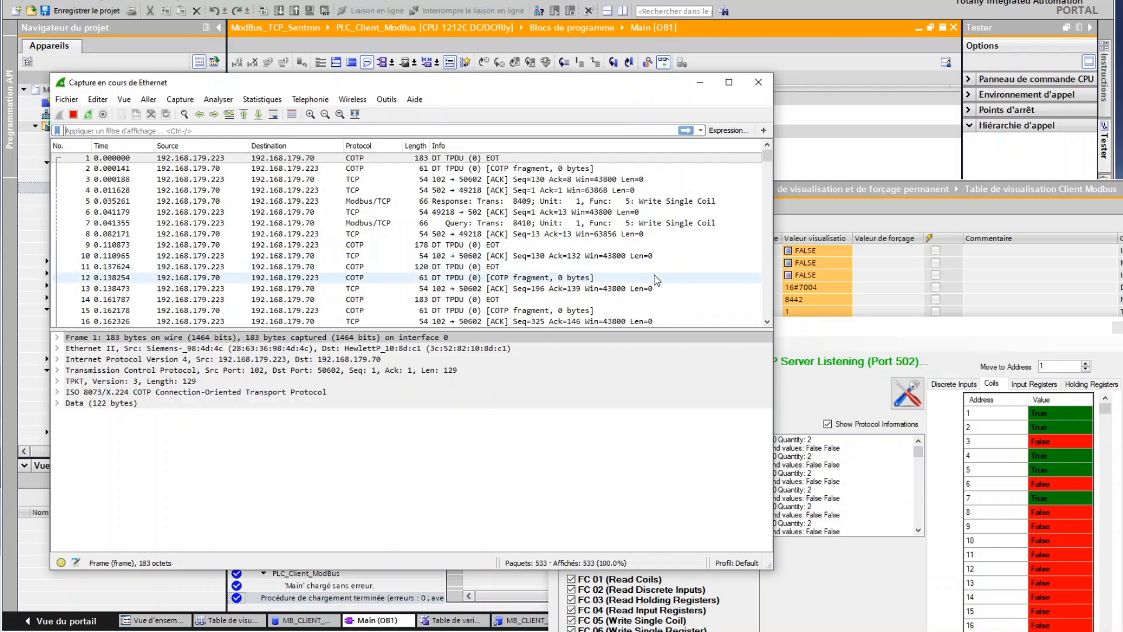
Step: Stop the capture and examine the Modbus details of the Write Single Coil response for transaction 8442
click(73, 114)
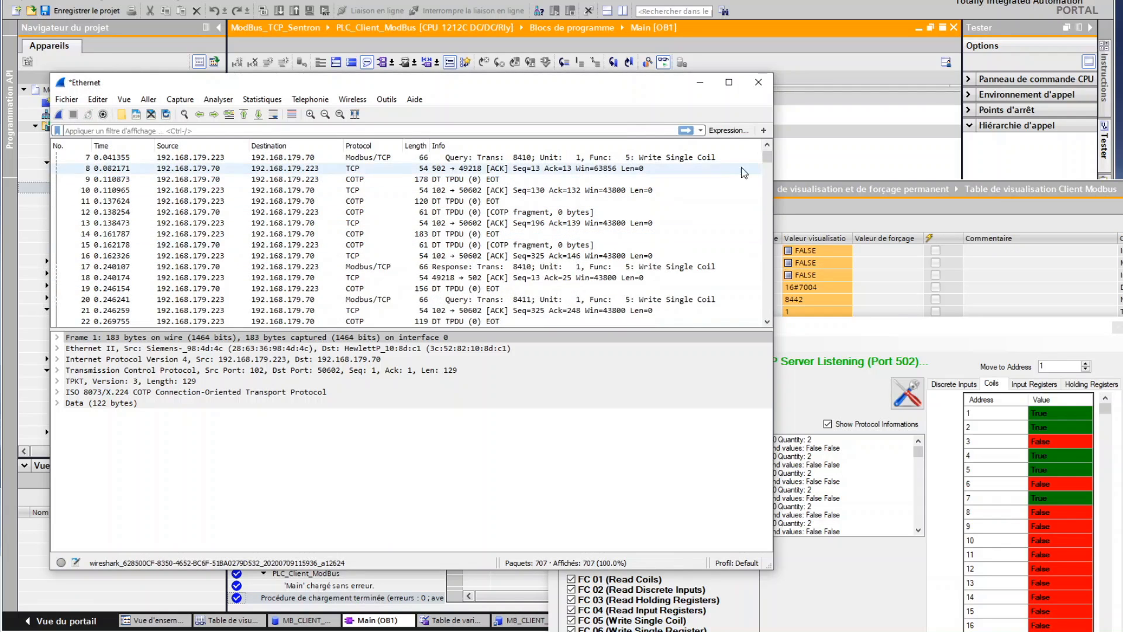
drag(767, 156, 764, 260)
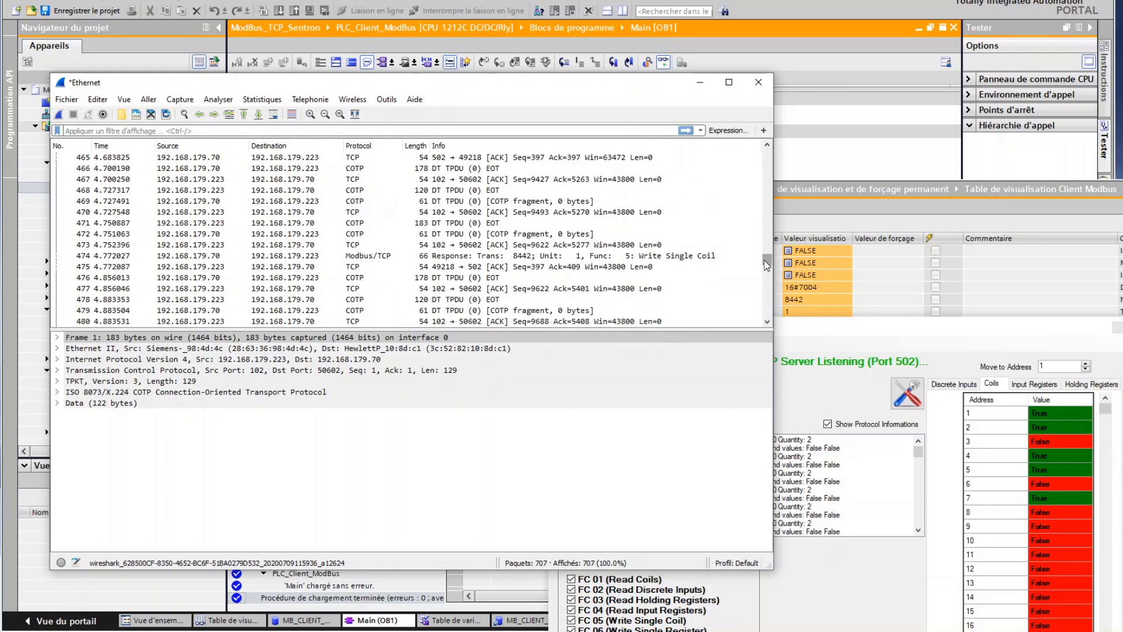
click(492, 258)
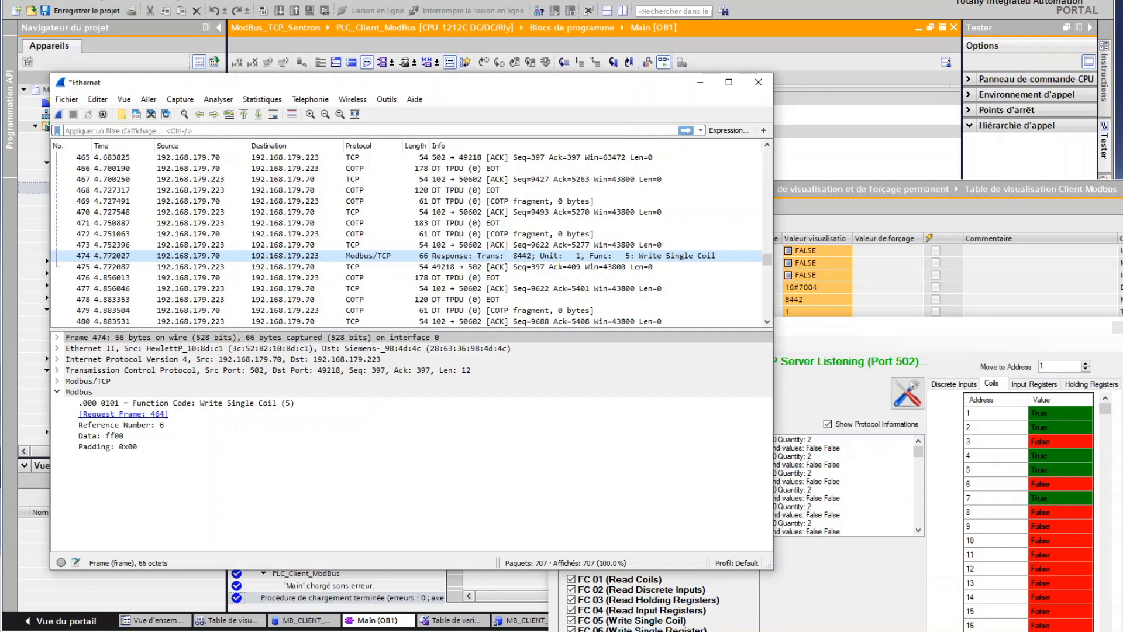
Step: Switch to the TIA Portal help and look up function code 03 for reading 1 to 125 holding registers in the MB_MODE table
click(521, 631)
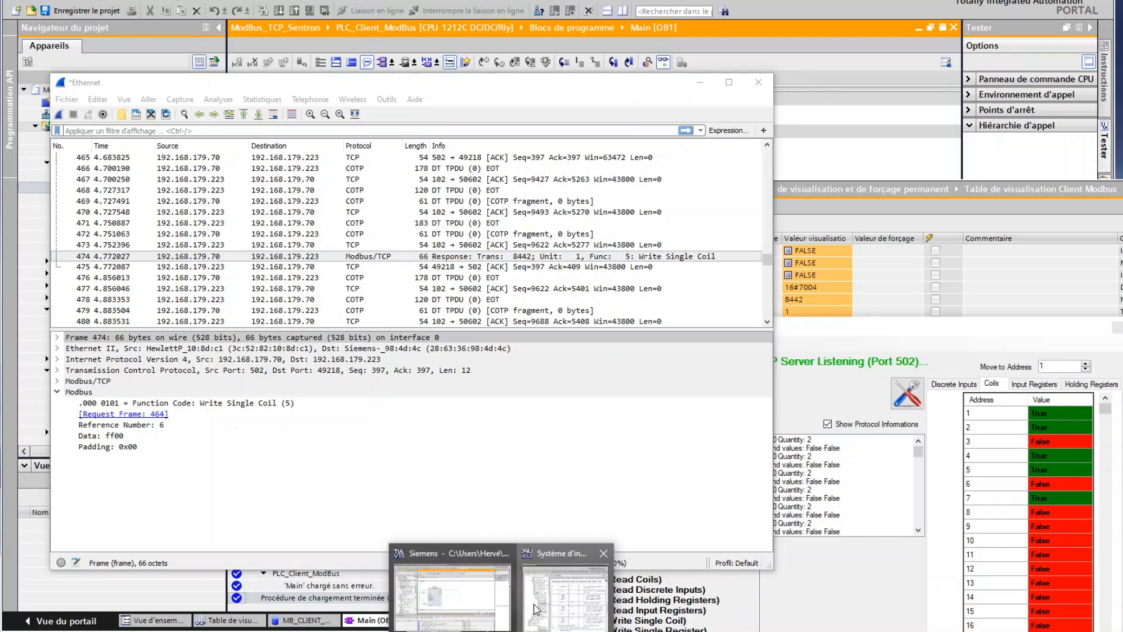
click(534, 606)
click(678, 479)
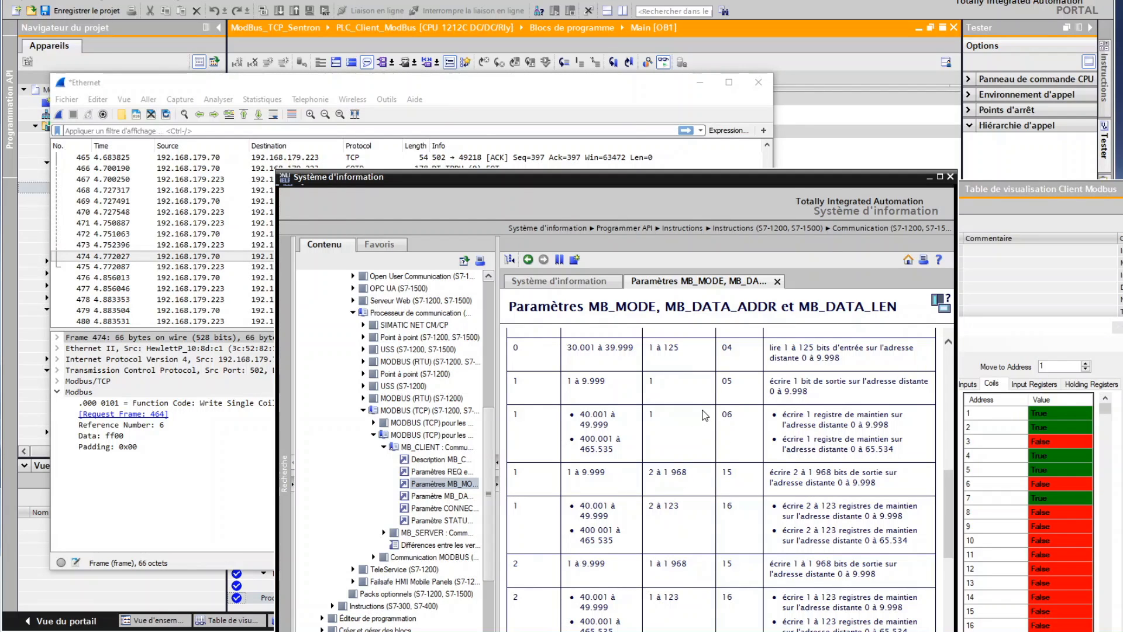
scroll(707, 420, up, 3)
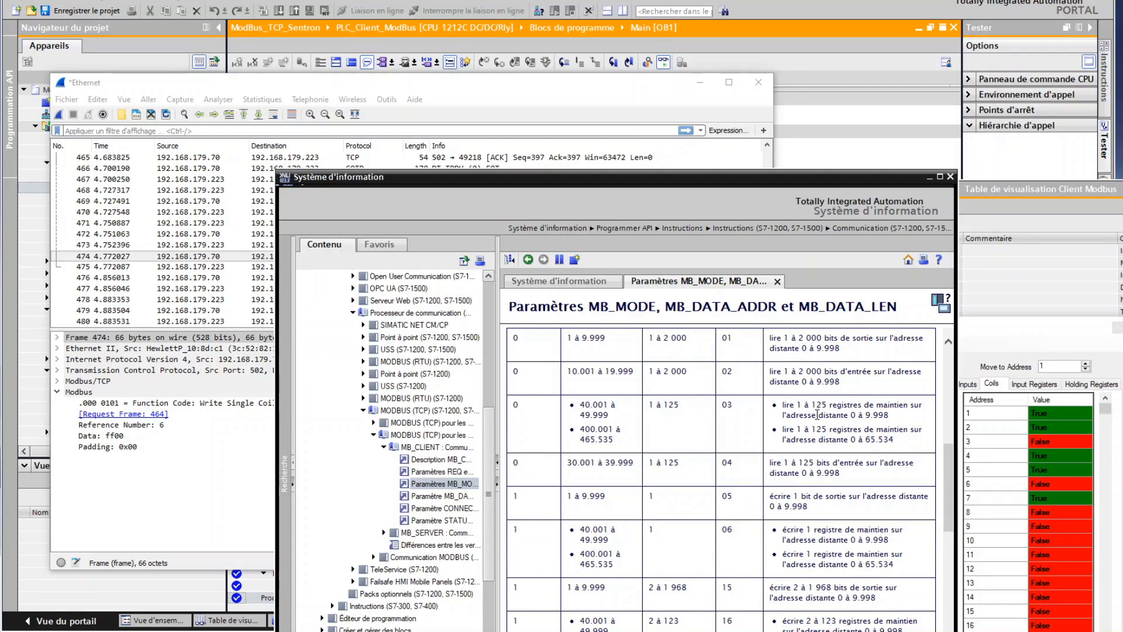
drag(797, 404, 893, 404)
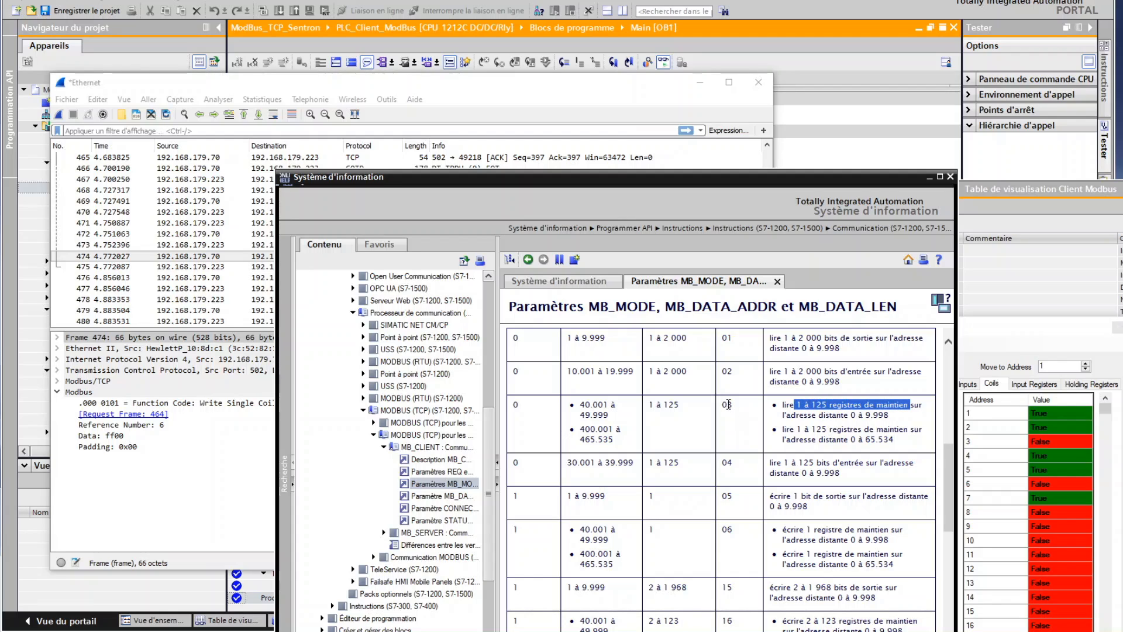
double_click(728, 405)
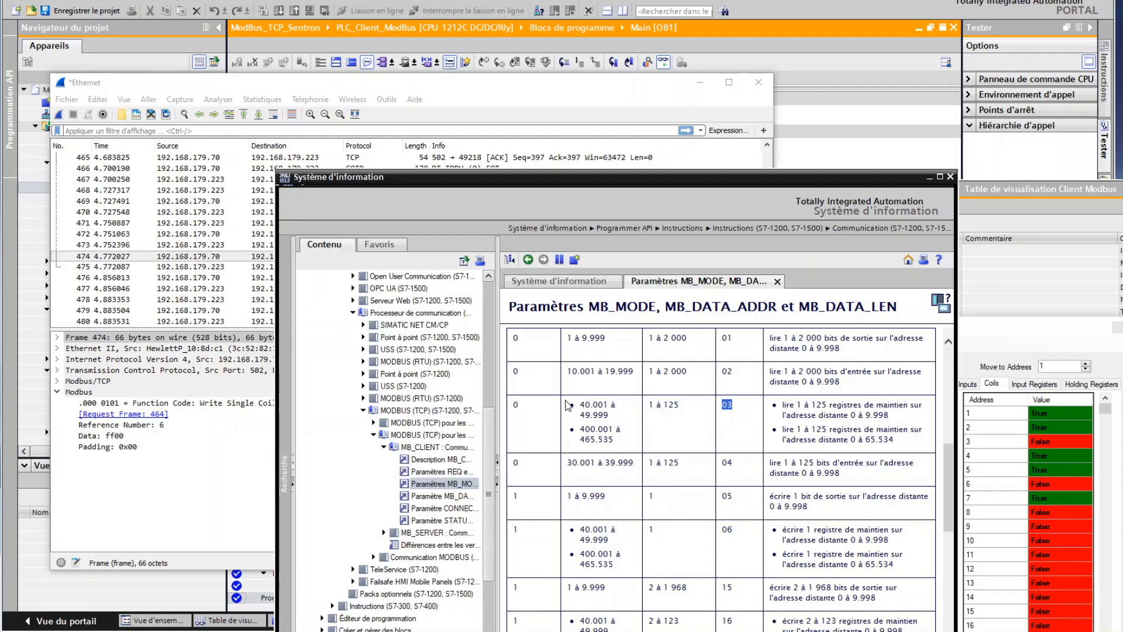
Step: Check the mode and address range of function 03 in the help table, return to Main, and set MB_CLIENT's MB_MODE to 0
drag(524, 405, 508, 334)
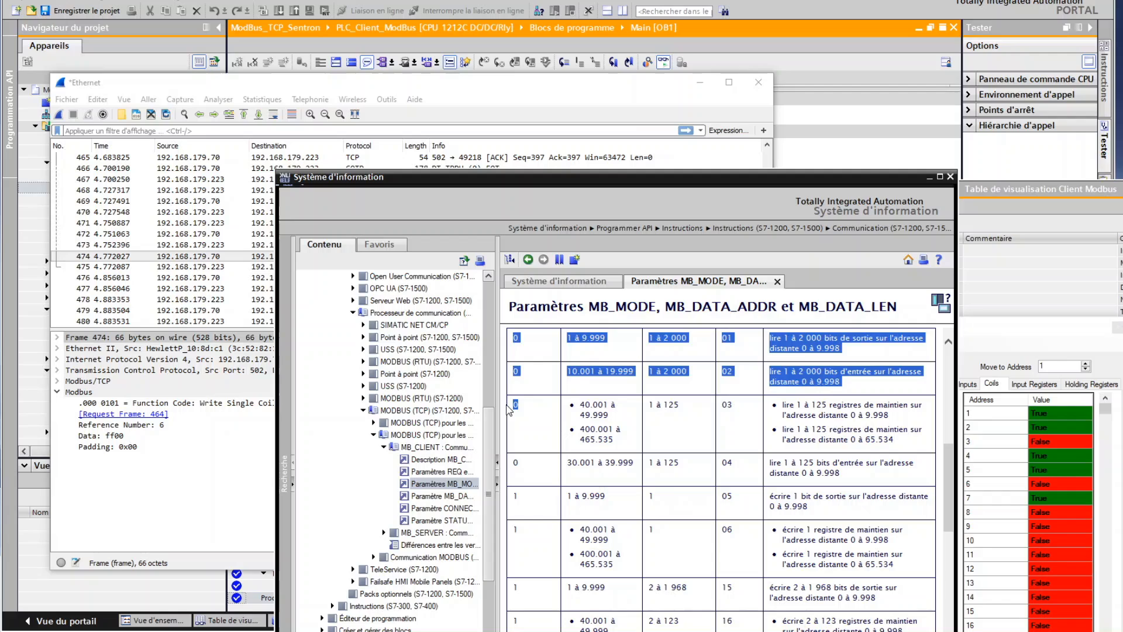
click(589, 413)
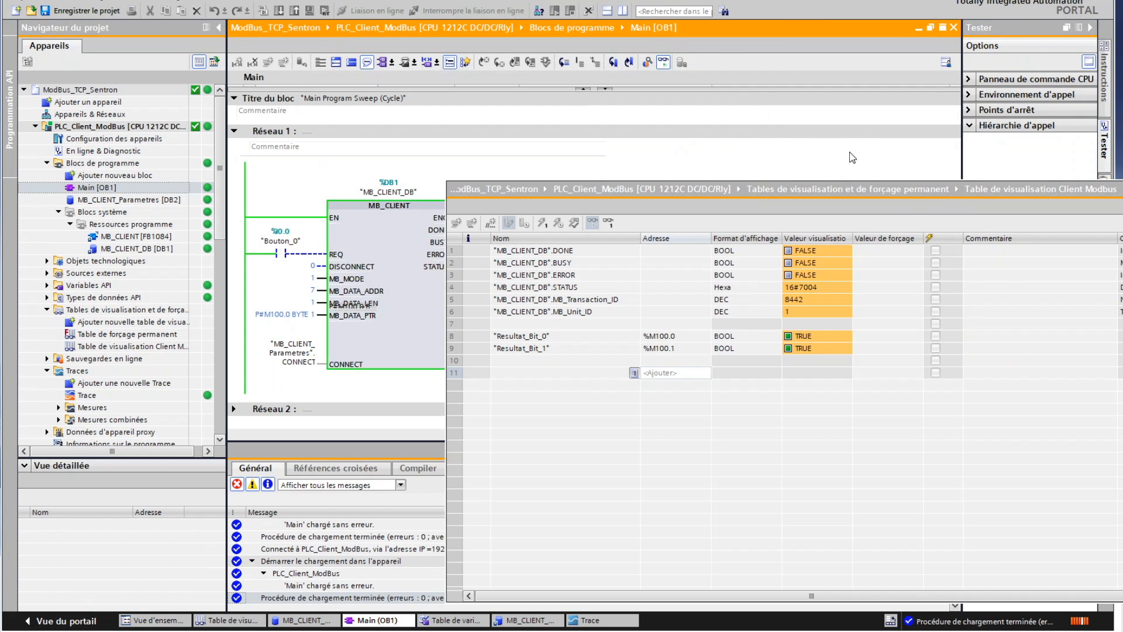
double_click(310, 278)
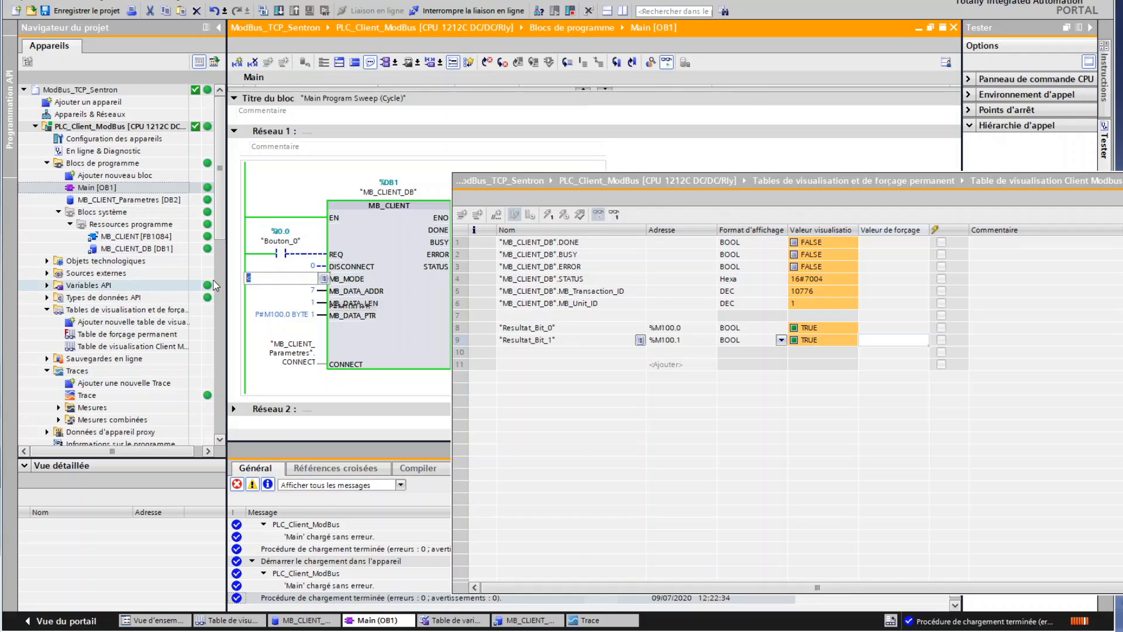
text(0)
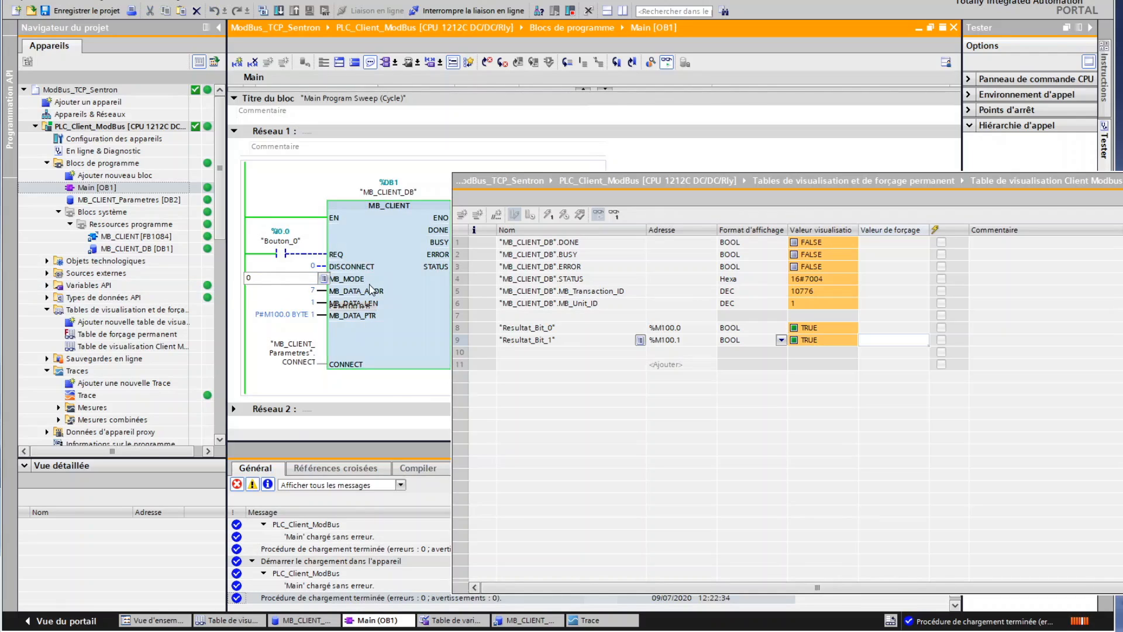
key(Return)
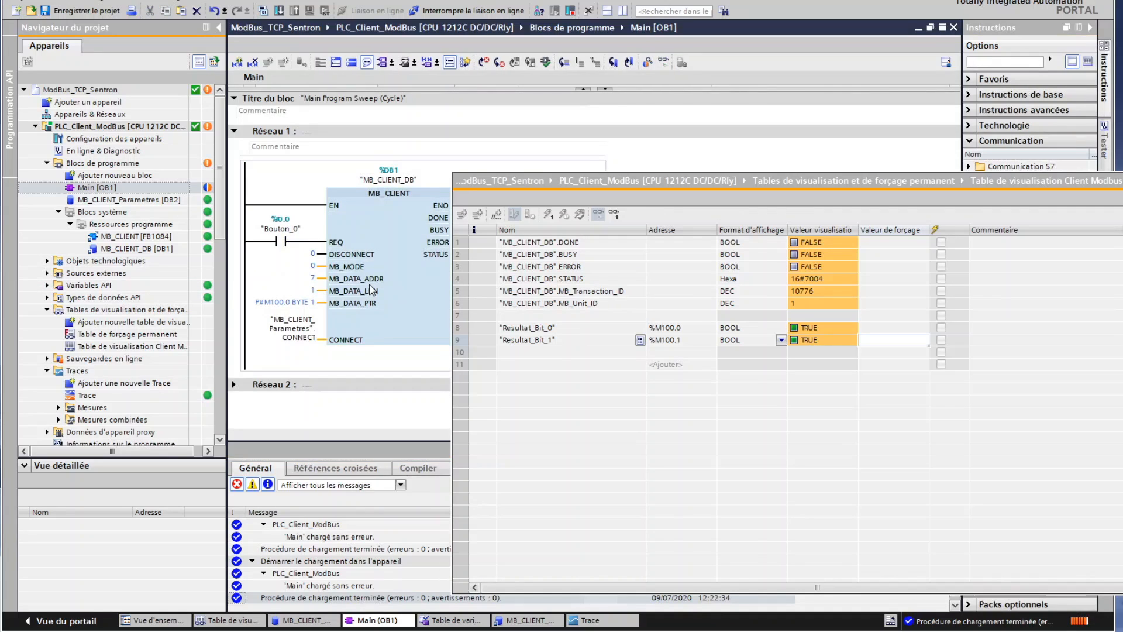
Step: Set MB_DATA_ADDR to 40001 and MB_DATA_LEN to 2 on the MB_CLIENT block
click(314, 279)
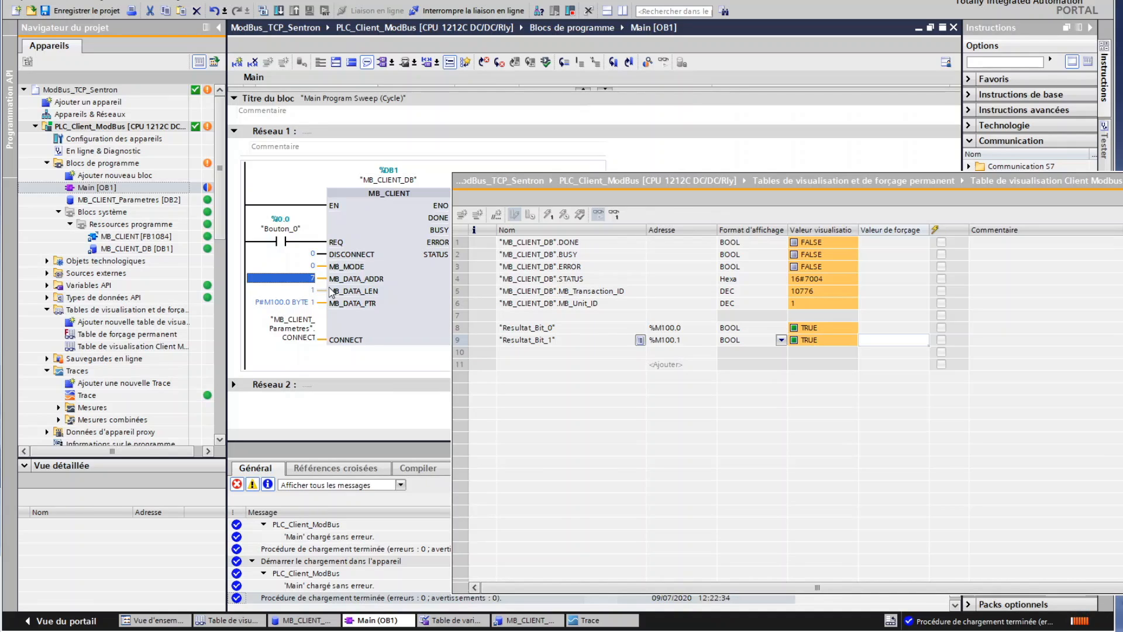
text(4)
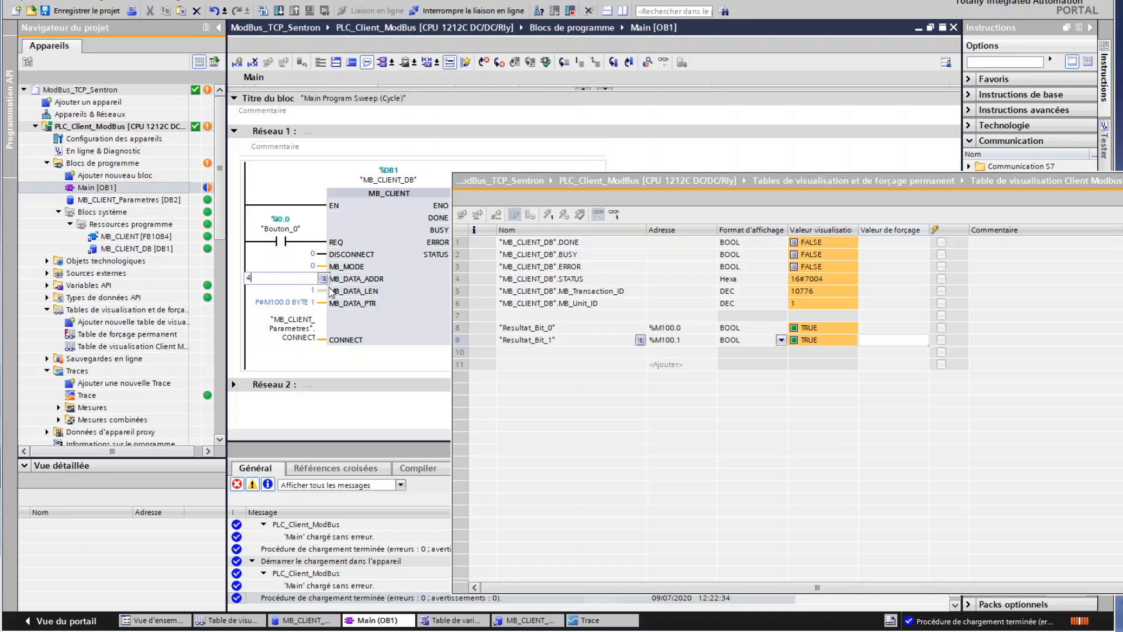
text(0001)
key(Return)
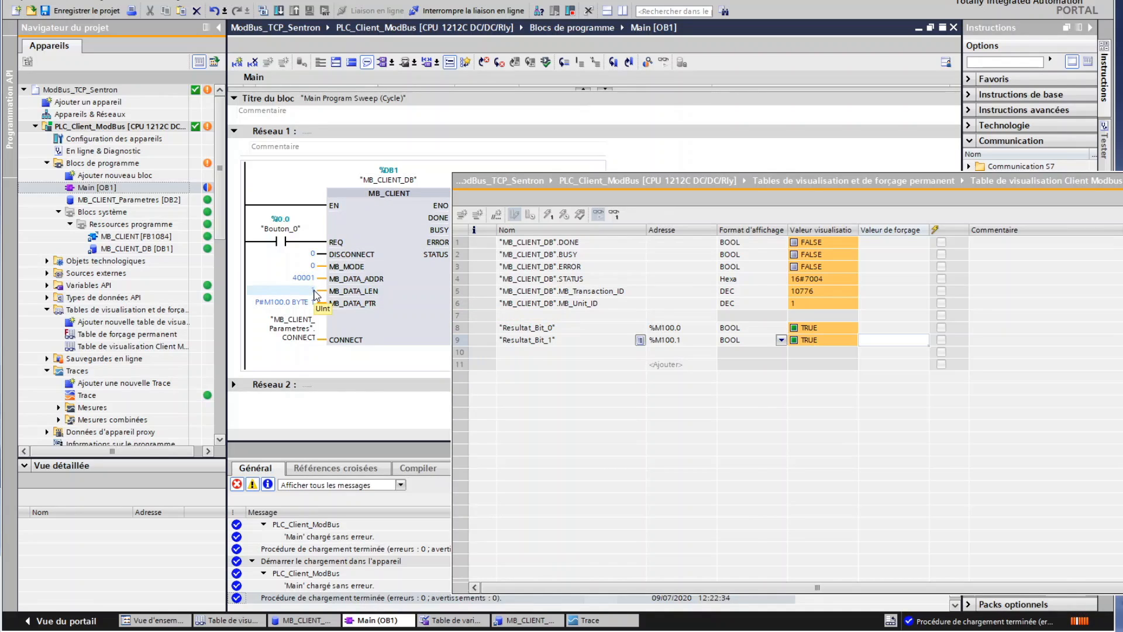
click(304, 291)
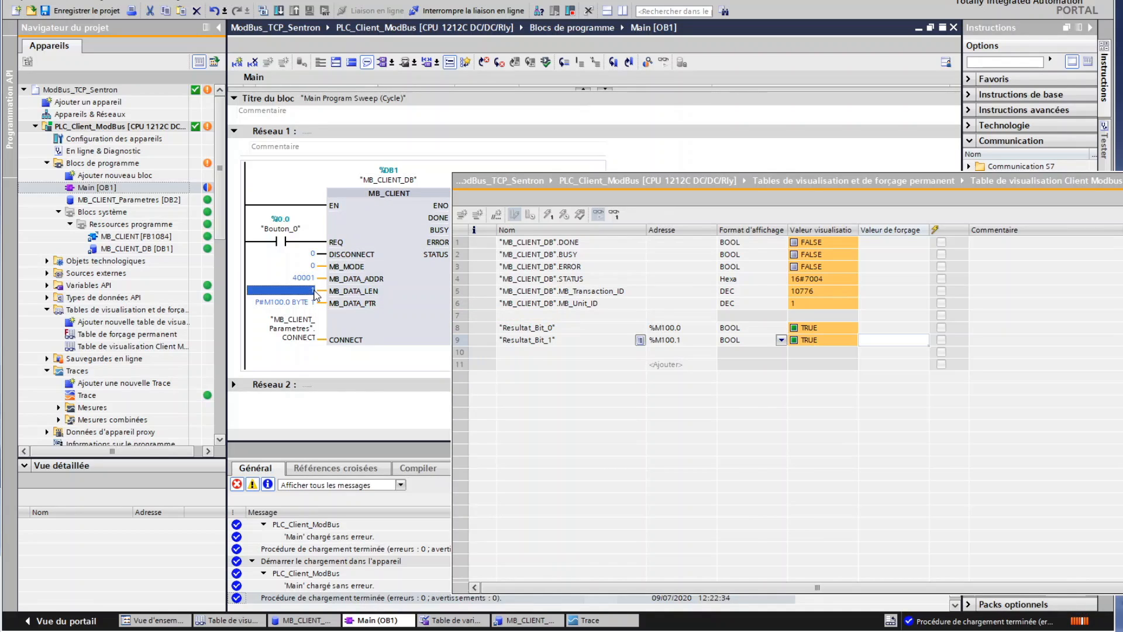
click(347, 295)
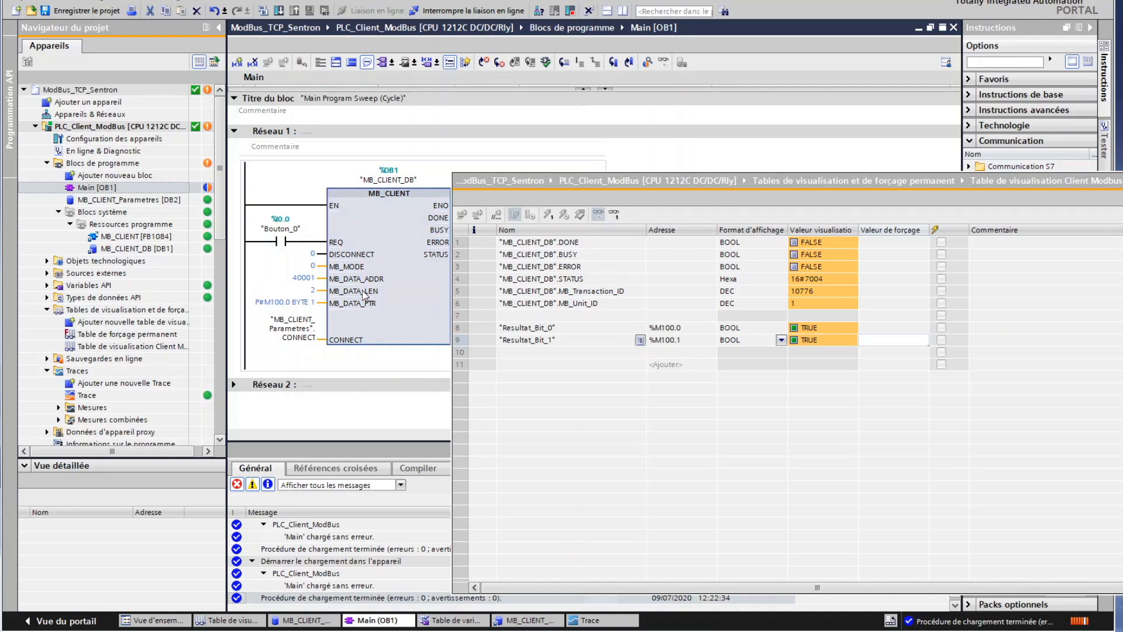
Step: Change the MB_DATA_PTR pointer of the MB_CLIENT block to P#M100.0 WORD 2
click(305, 304)
double_click(293, 302)
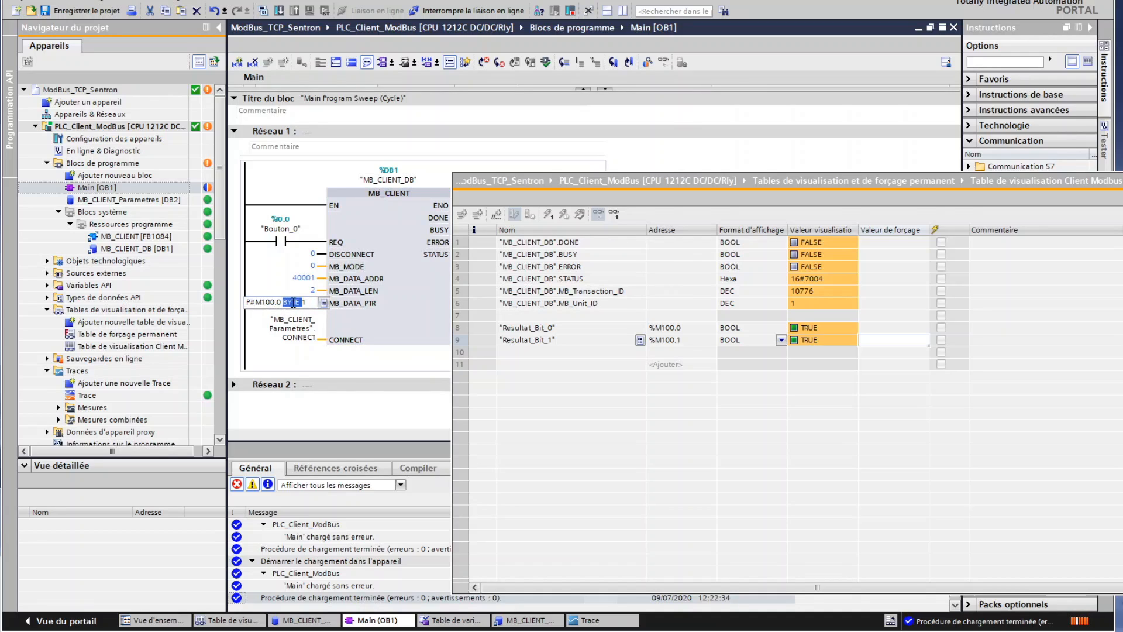
text(WORD)
key(Return)
click(395, 303)
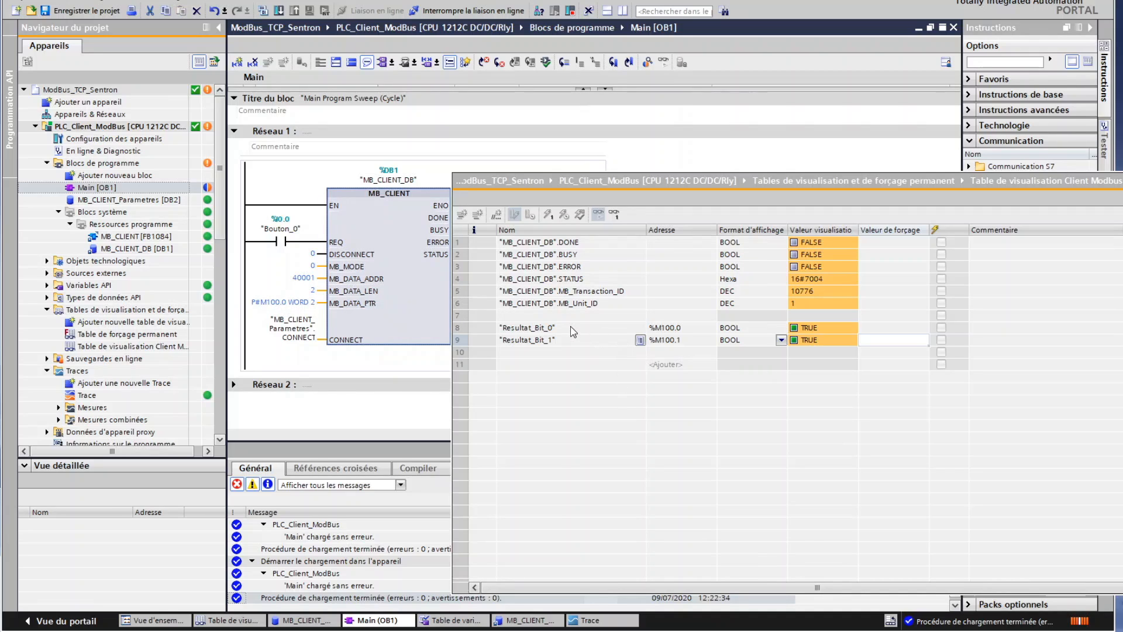
Step: Add the tags Resultat_Registre_0 and Resultat_Registre_1 to the watch table below the bit results
click(625, 328)
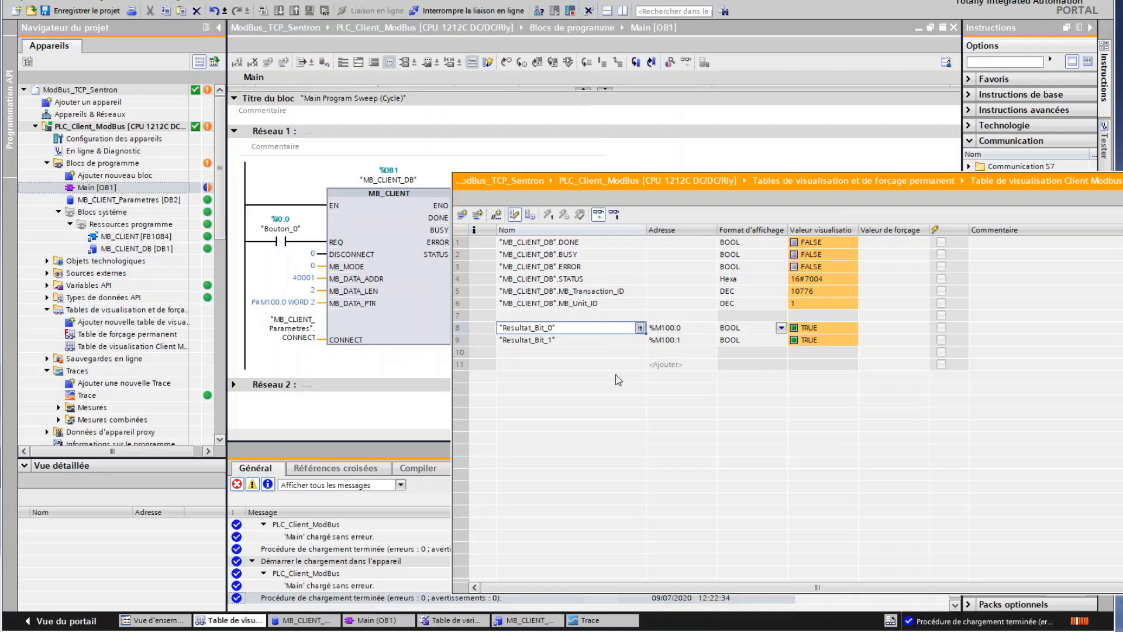
click(548, 365)
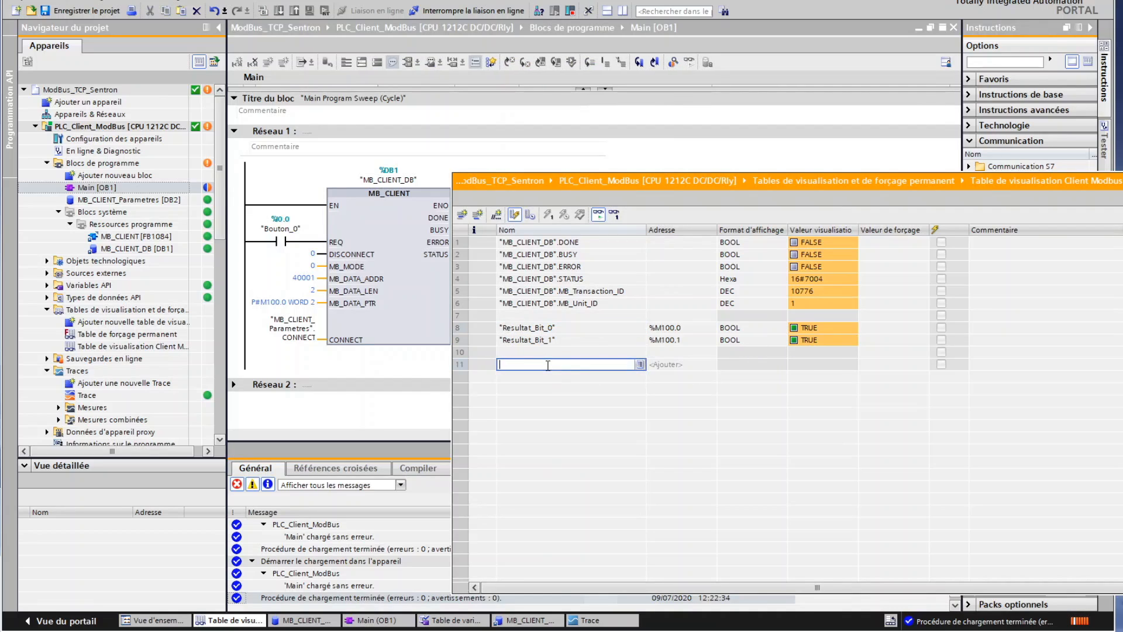
text(Re)
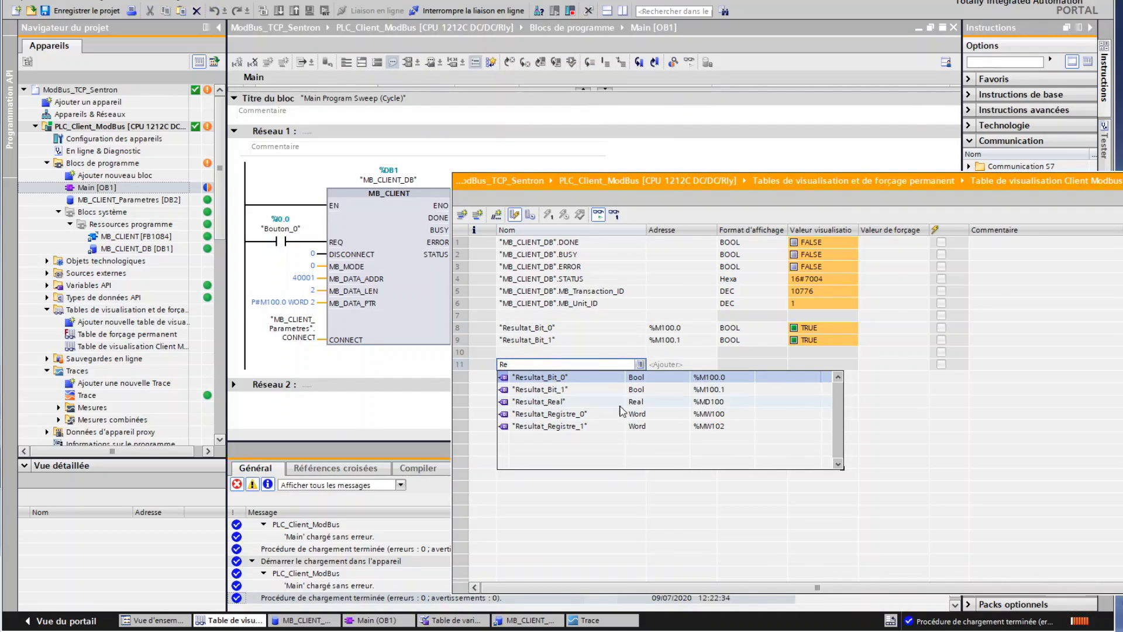
click(570, 415)
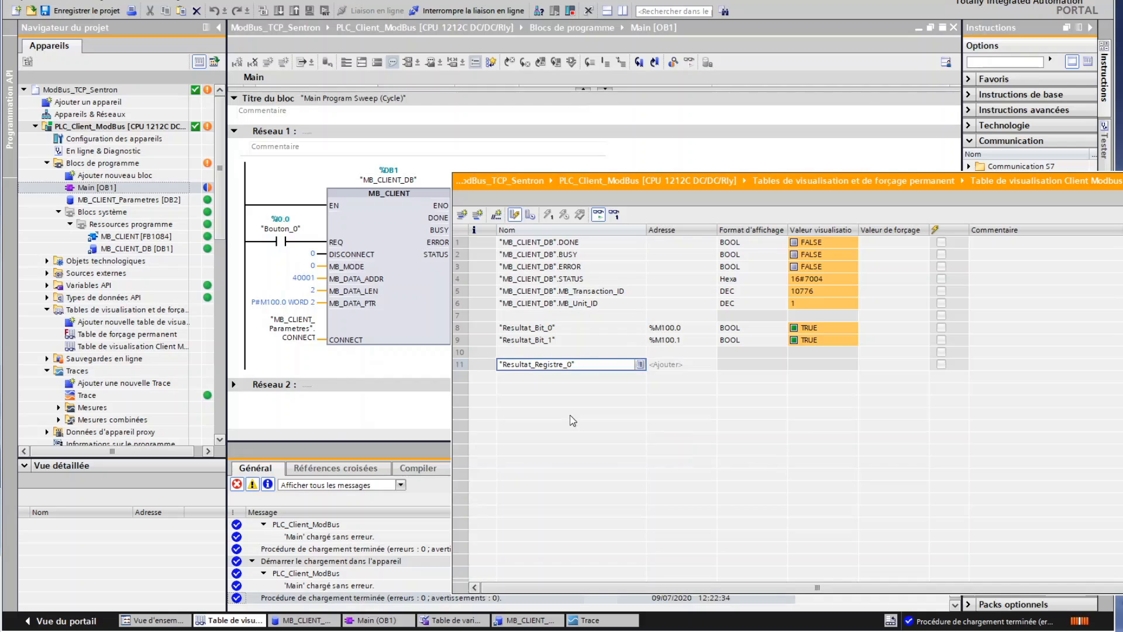
key(Return)
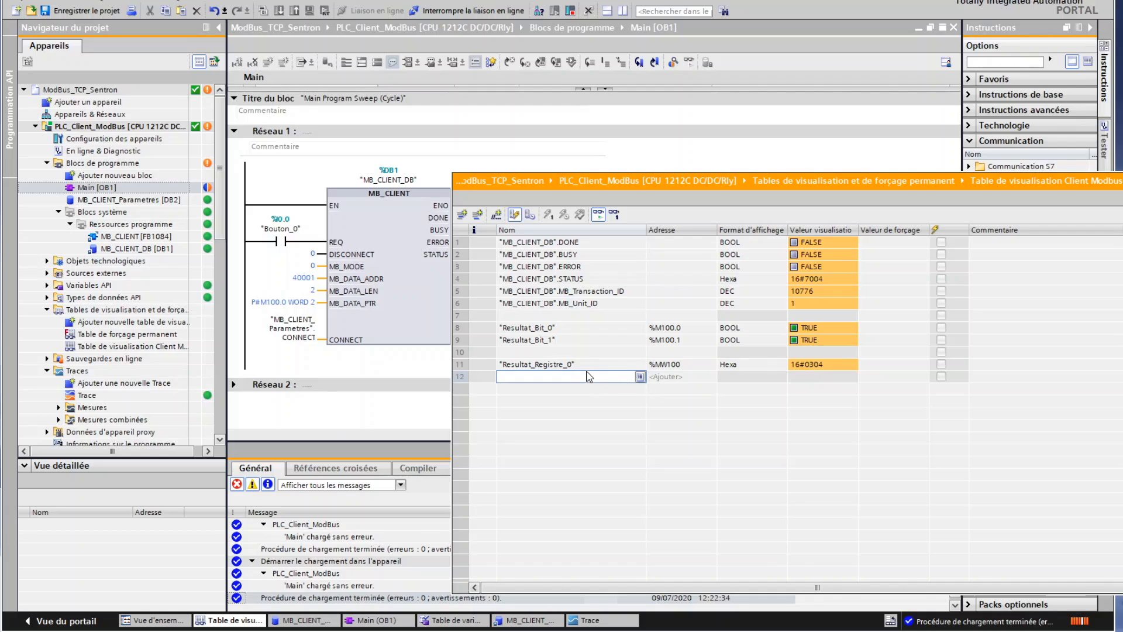
text(Re)
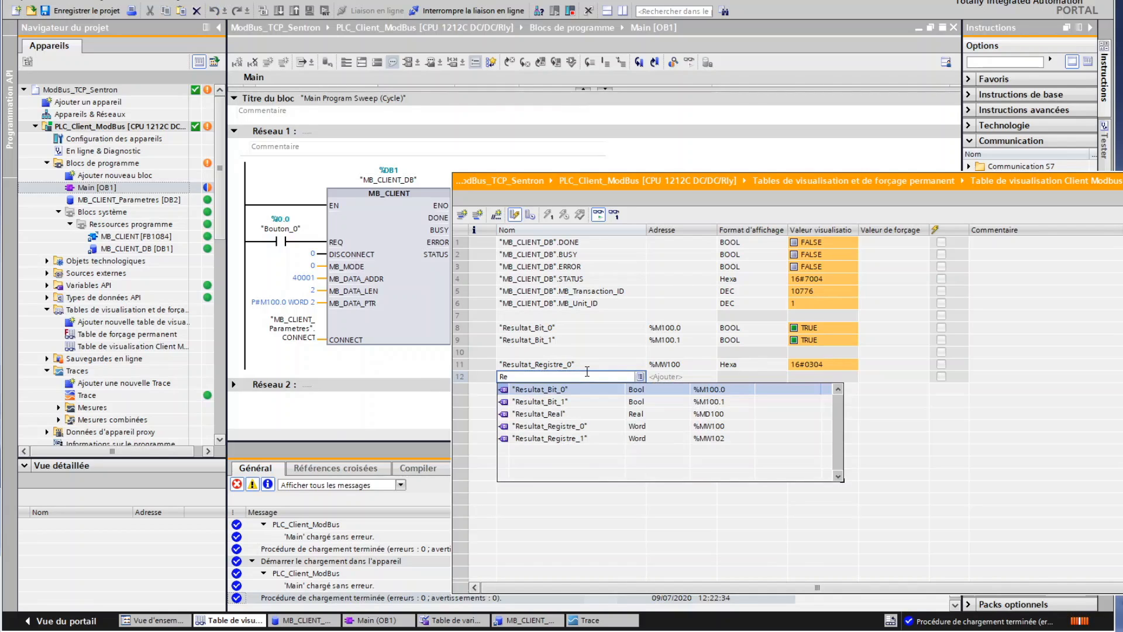
click(586, 440)
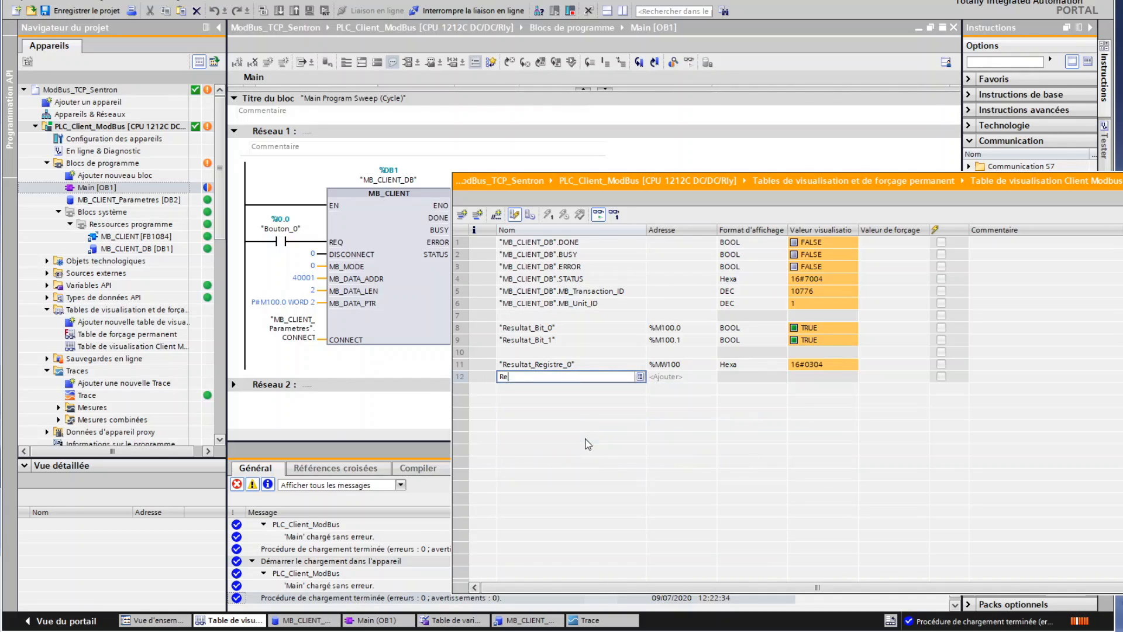
key(Return)
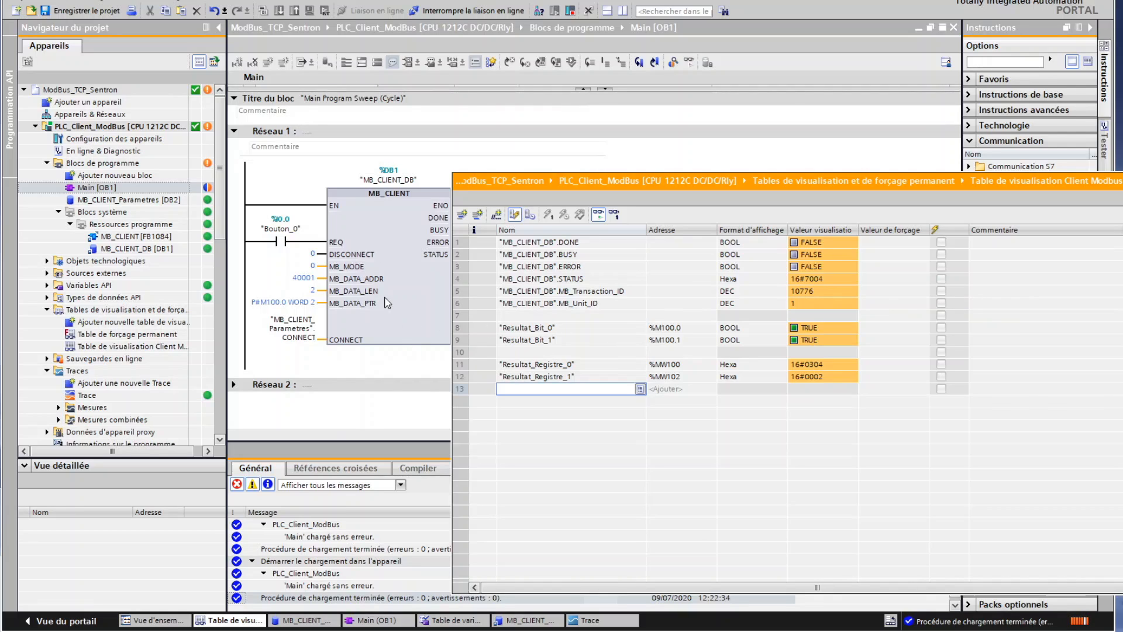
Step: Compile the modified Main block and download it to the PLC
click(394, 323)
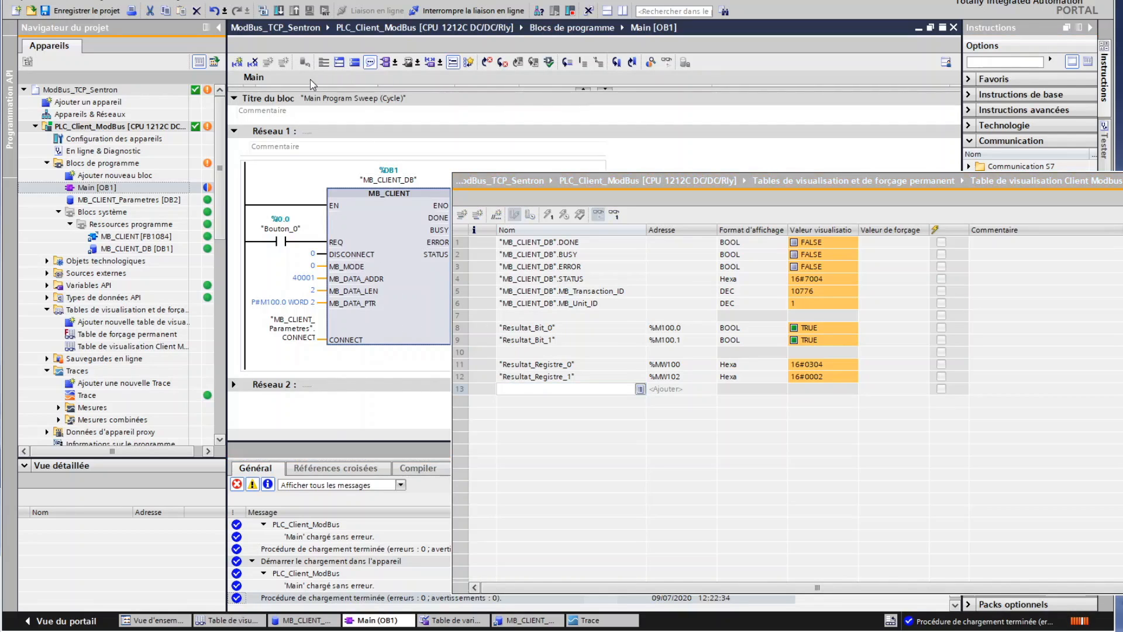
click(280, 11)
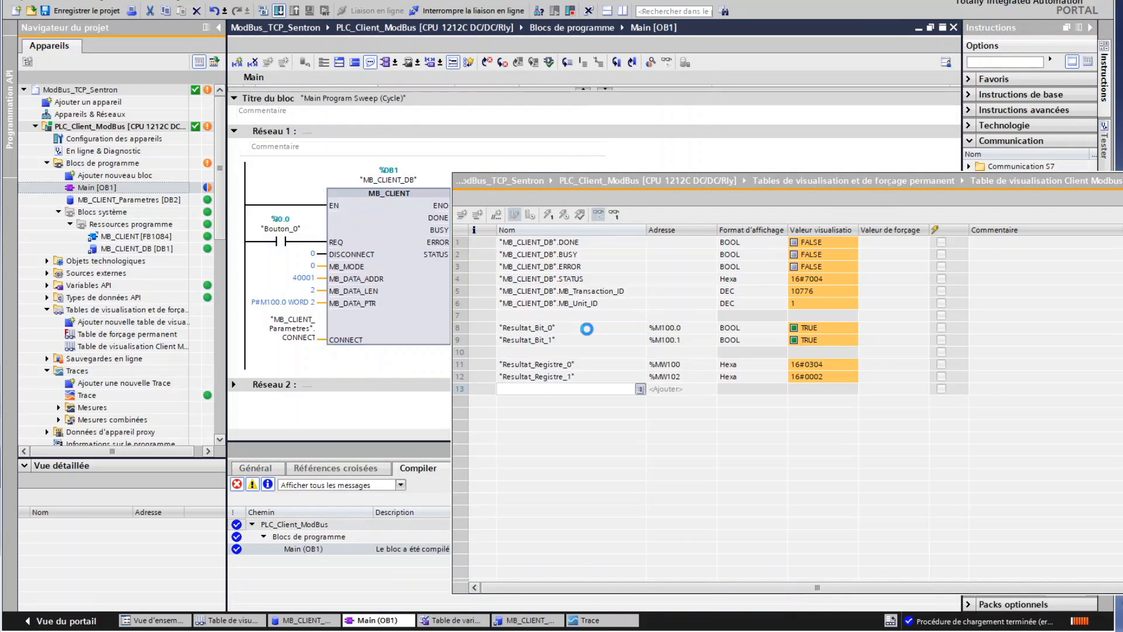
click(777, 437)
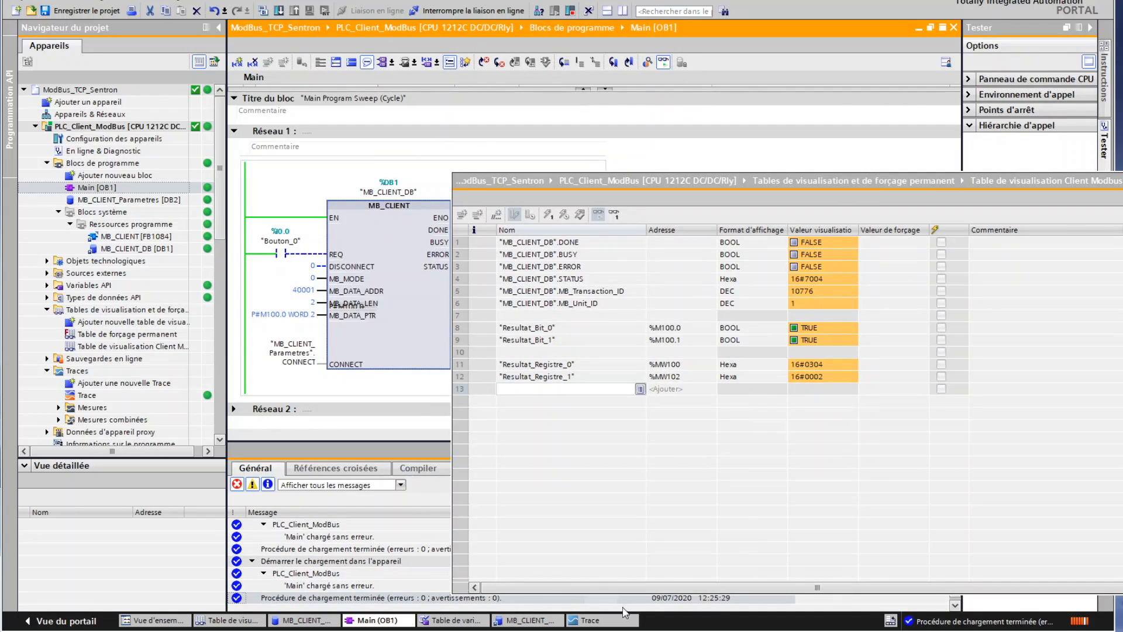
Step: Switch to the EasyModbusTCP simulator, display its holding registers, and move its window to uncover the watch table's result rows
mouse_move(690, 621)
click(690, 597)
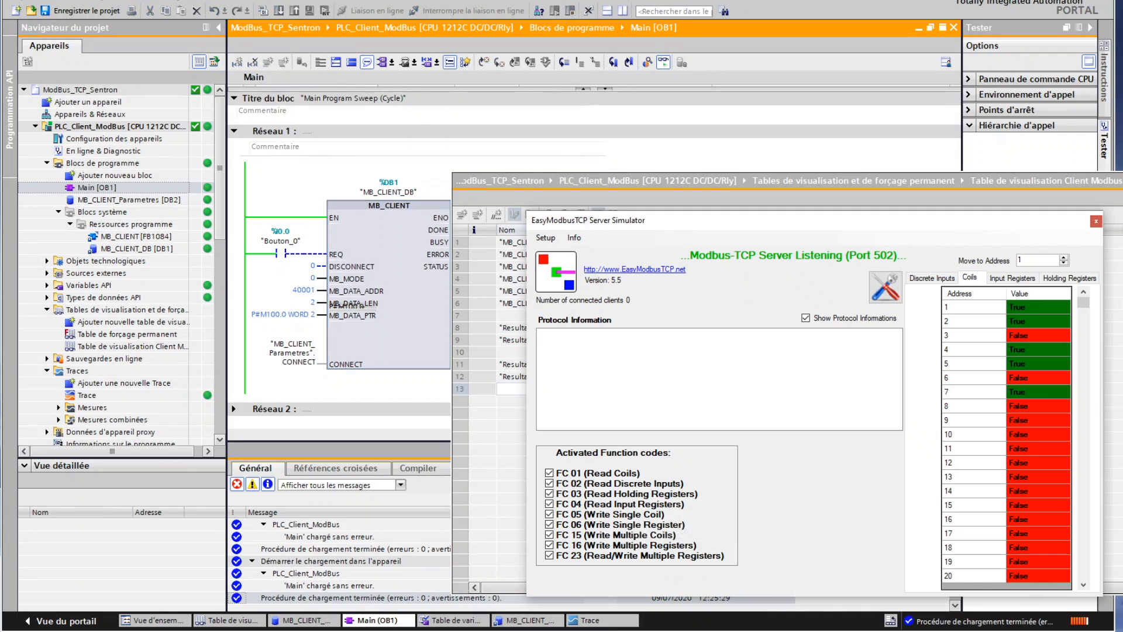
click(1059, 278)
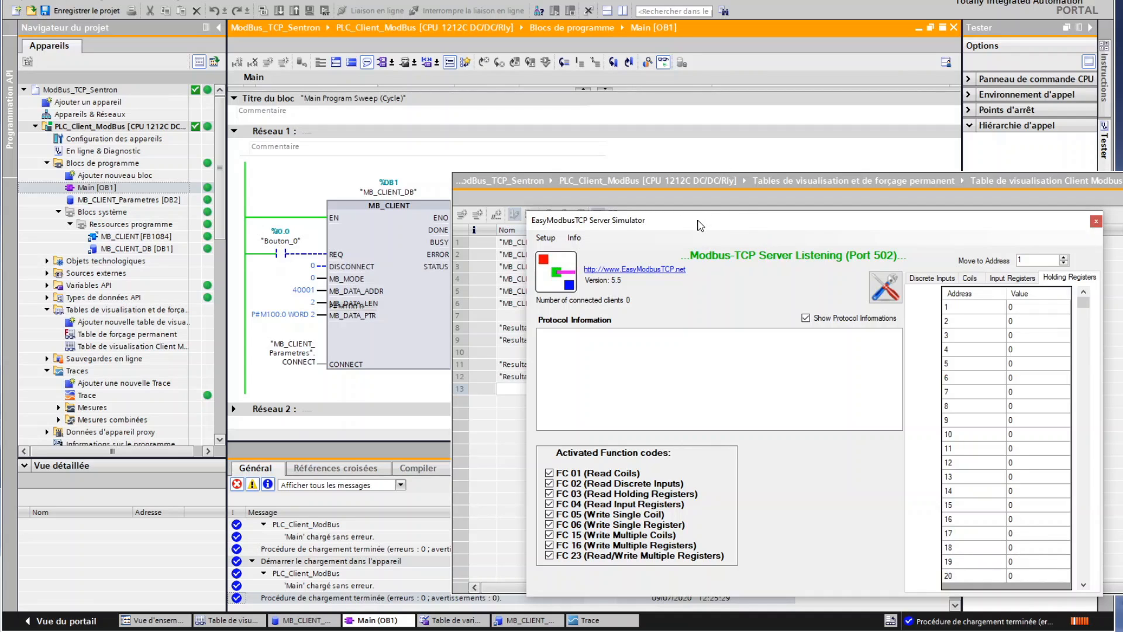
drag(700, 225, 516, 403)
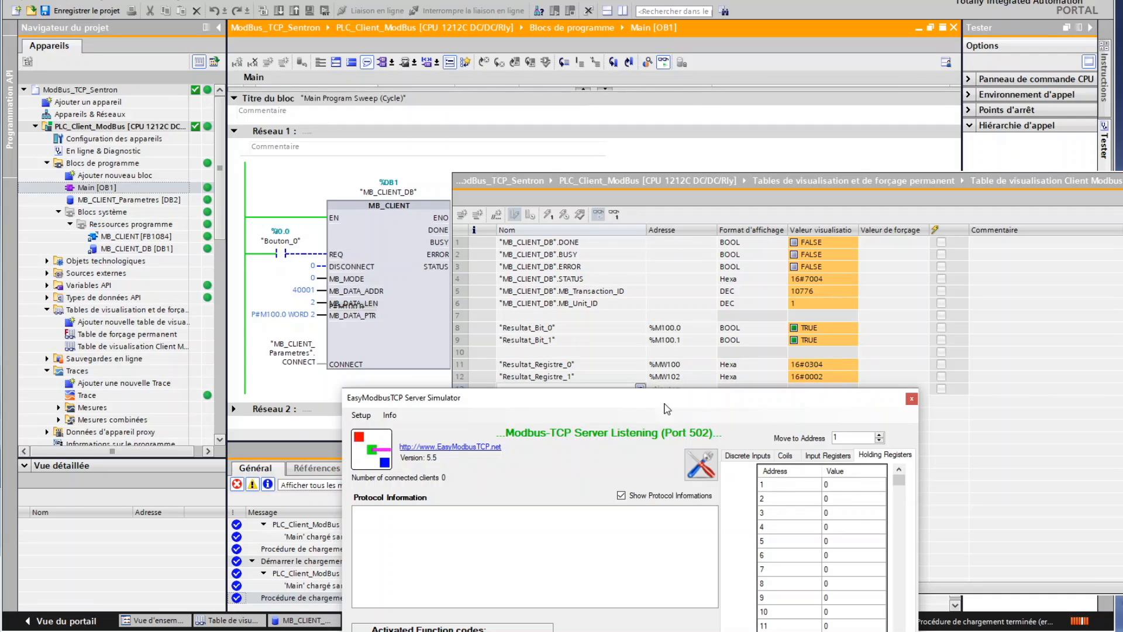
Step: Select the Bouton_0 contact in Main, then return to the simulator and examine the function code 3 requests and responses
click(284, 255)
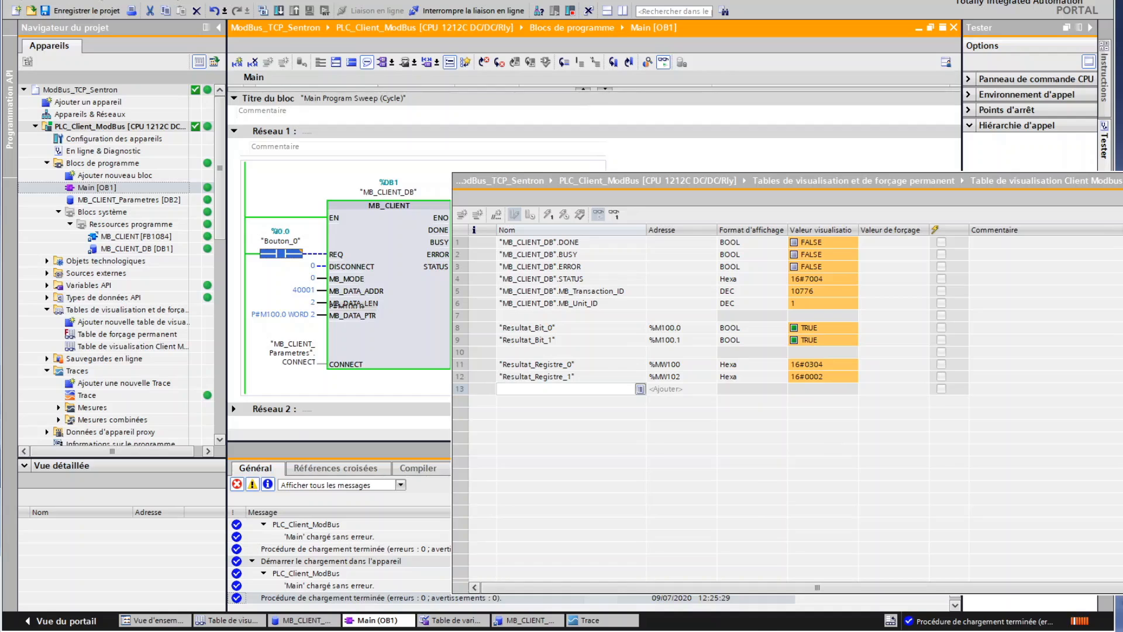
key(alt+Tab)
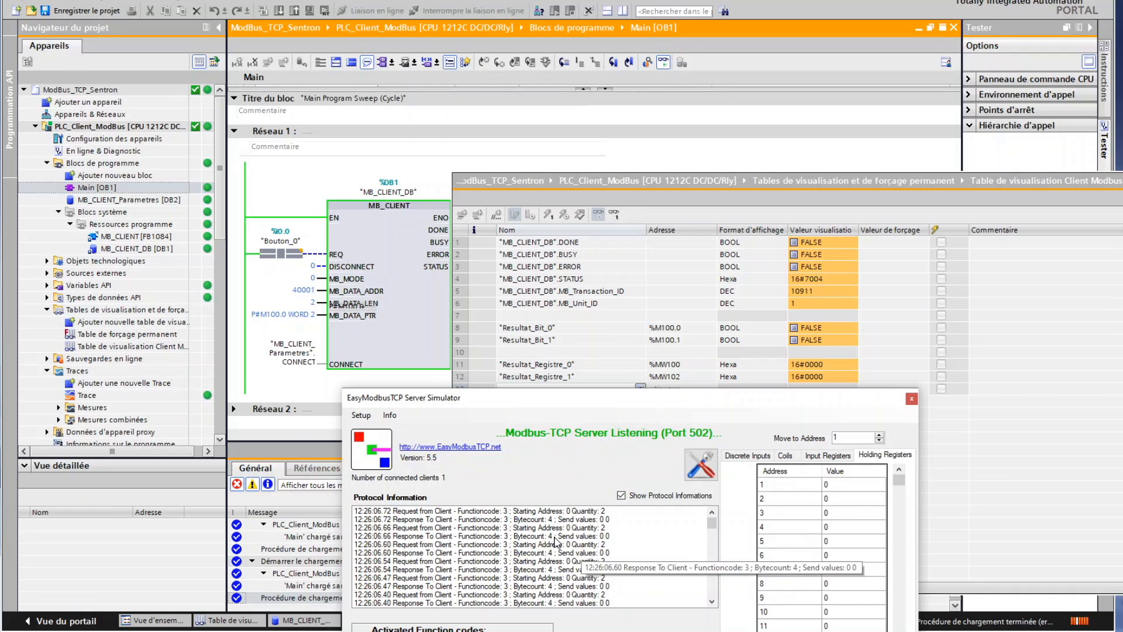
click(554, 537)
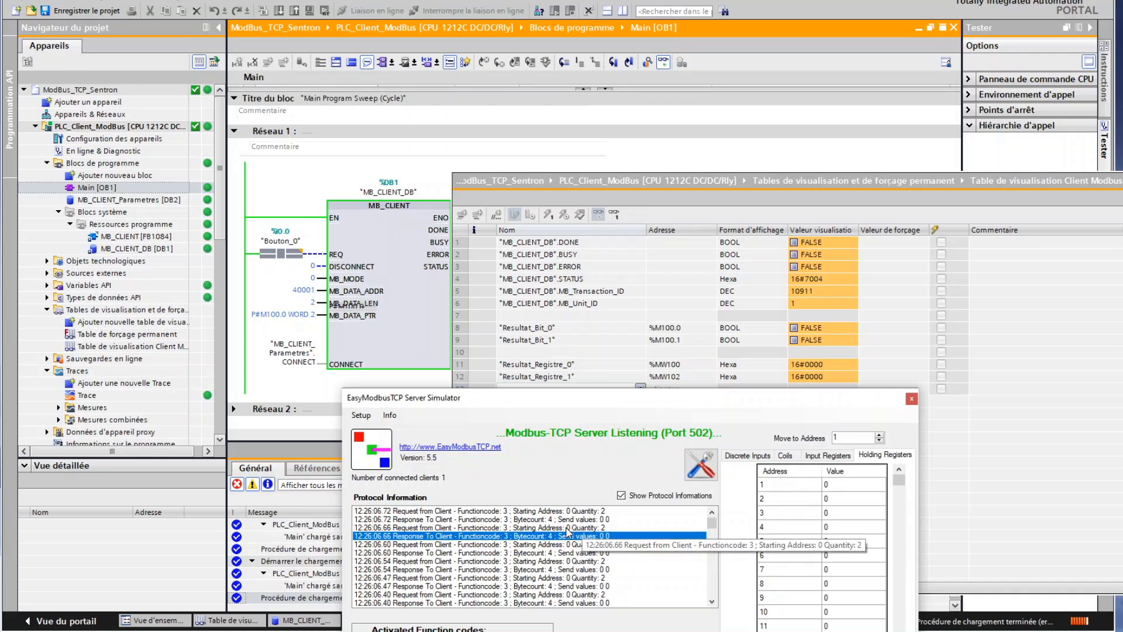
click(567, 528)
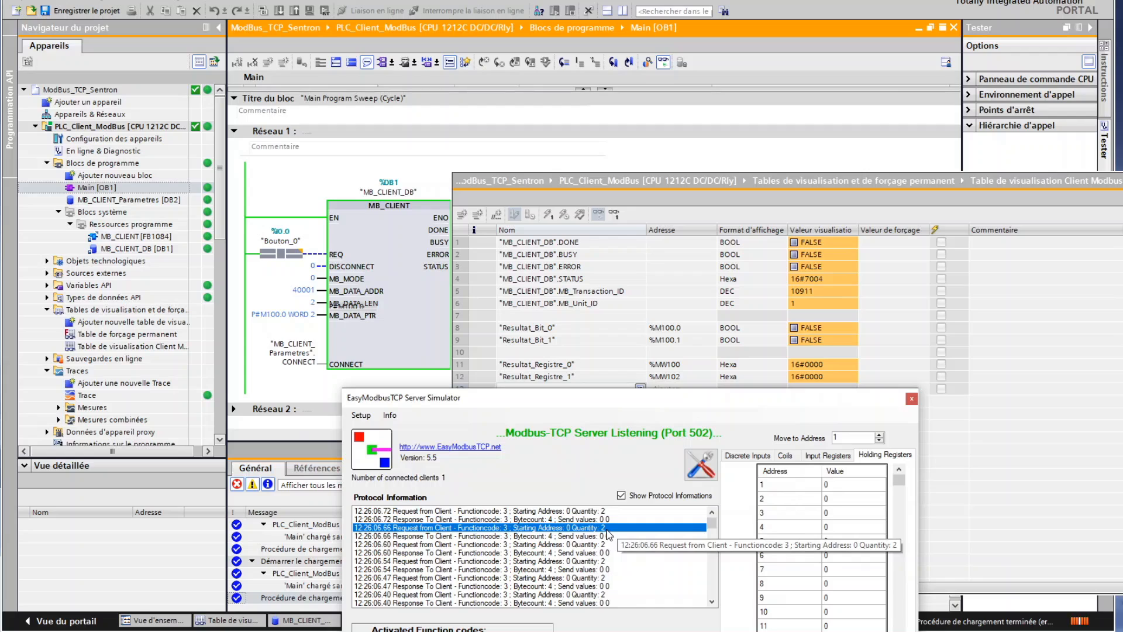
click(544, 536)
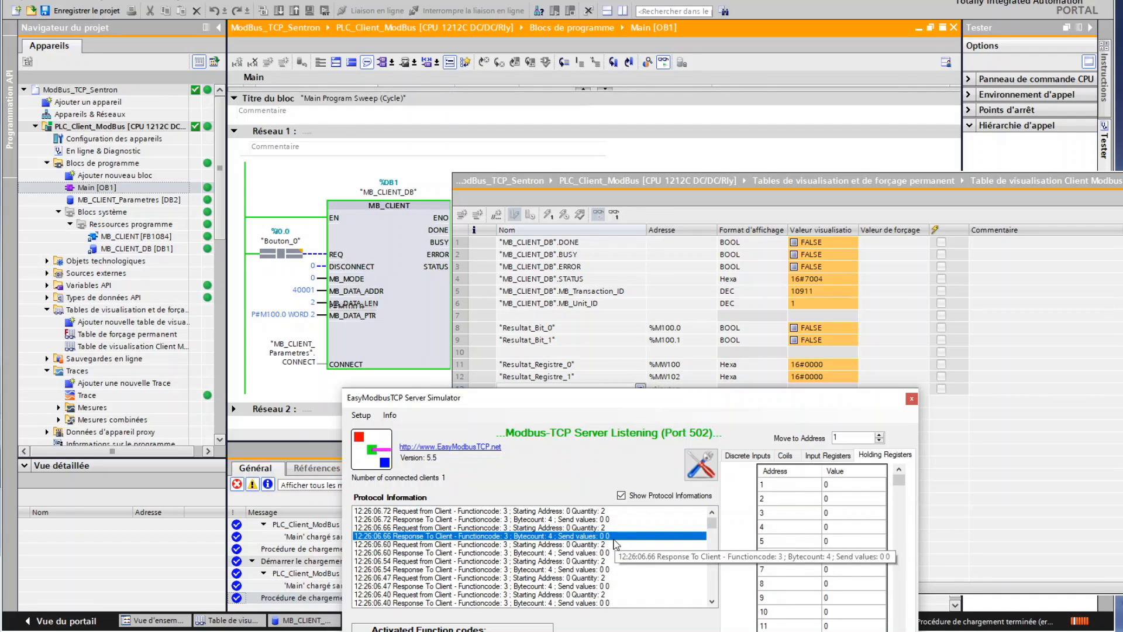
Step: Set holding register 1 to 4 and register 2 to 3, and check the latest request and response in the protocol log
click(827, 485)
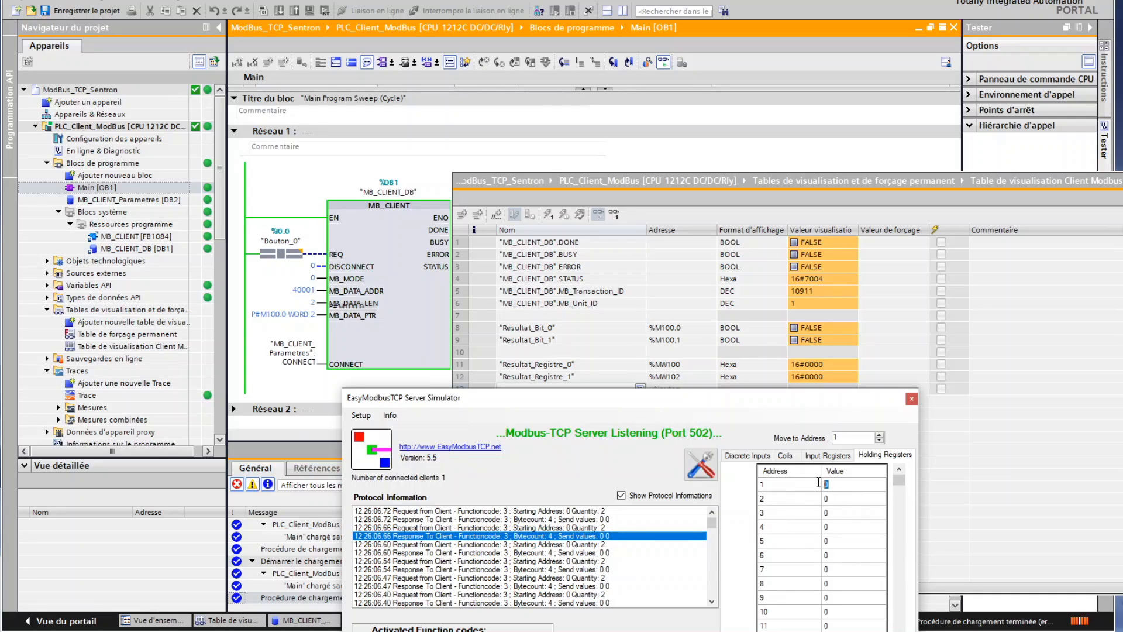
text(4)
click(830, 497)
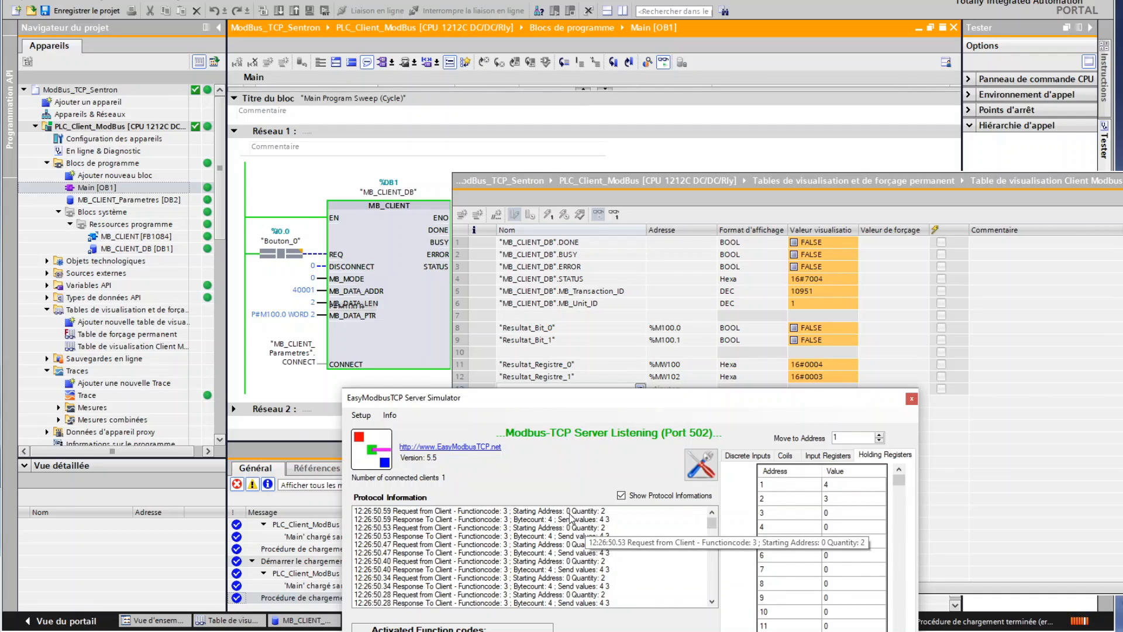
click(565, 513)
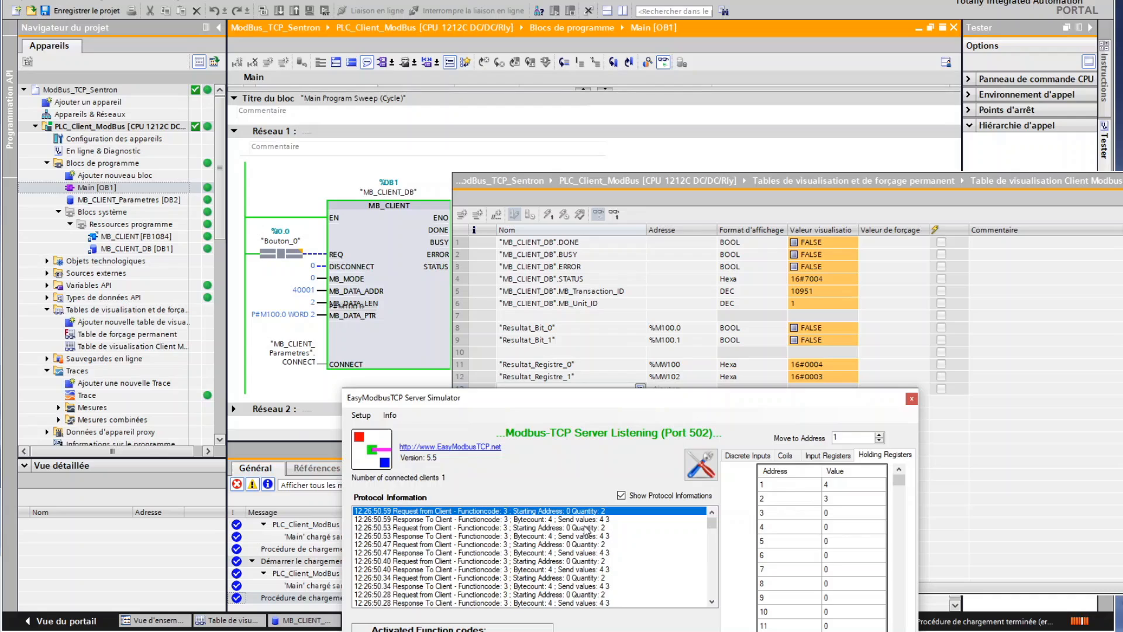
click(560, 519)
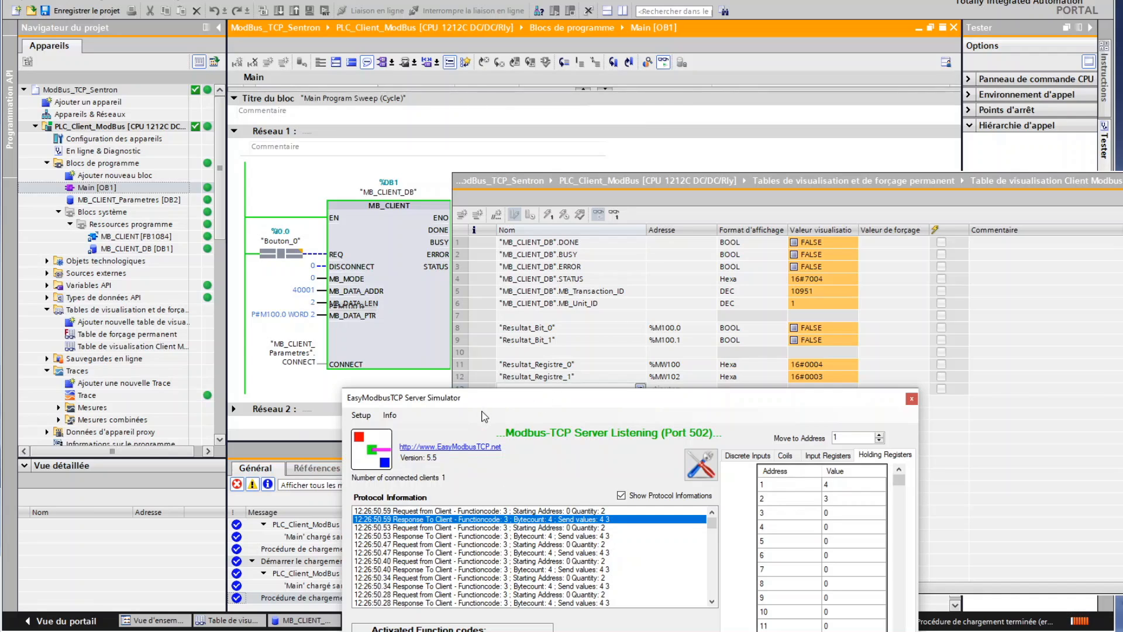
Step: Open the PLC's existing Trace, monitor it online, and record the MB_CLIENT_DB signals, stopping the recording after a few seconds of requests
click(346, 305)
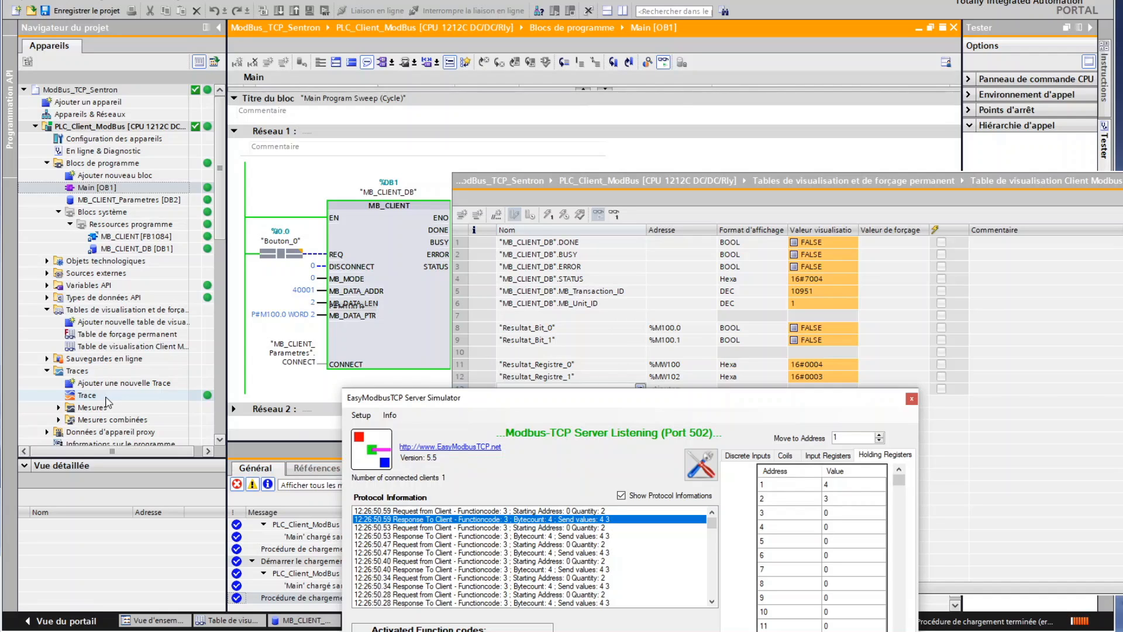
double_click(94, 396)
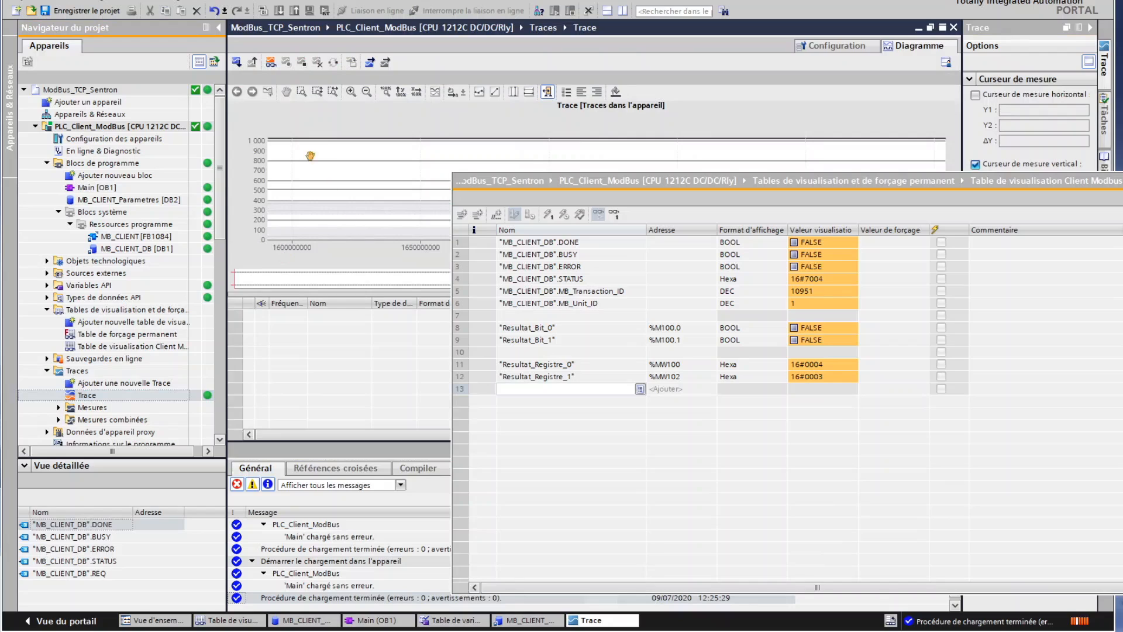
click(270, 62)
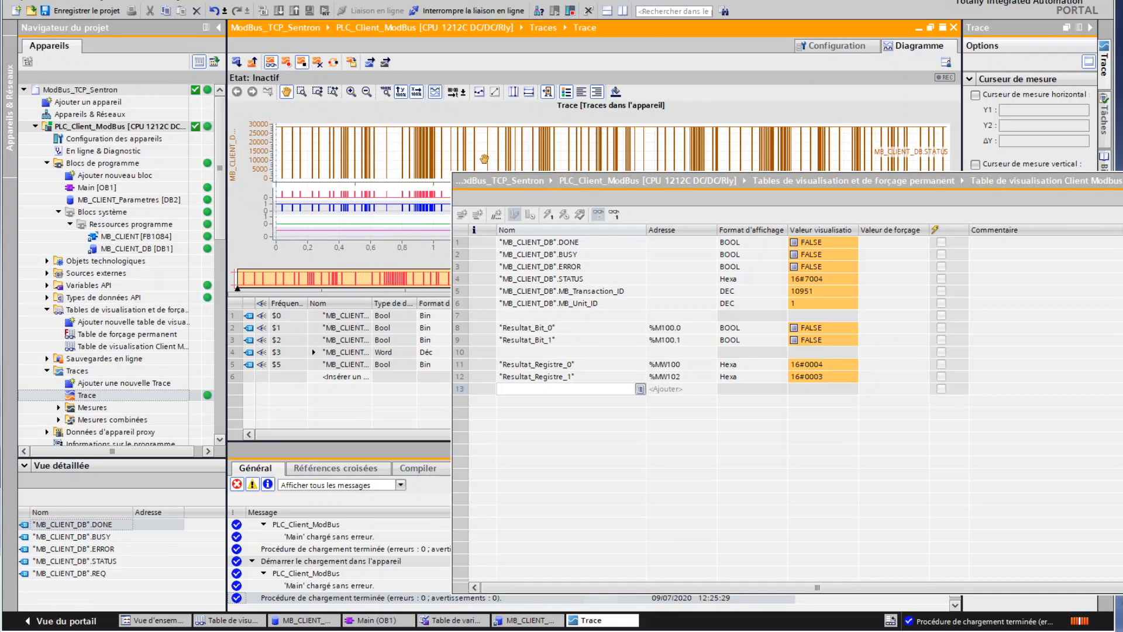
click(289, 65)
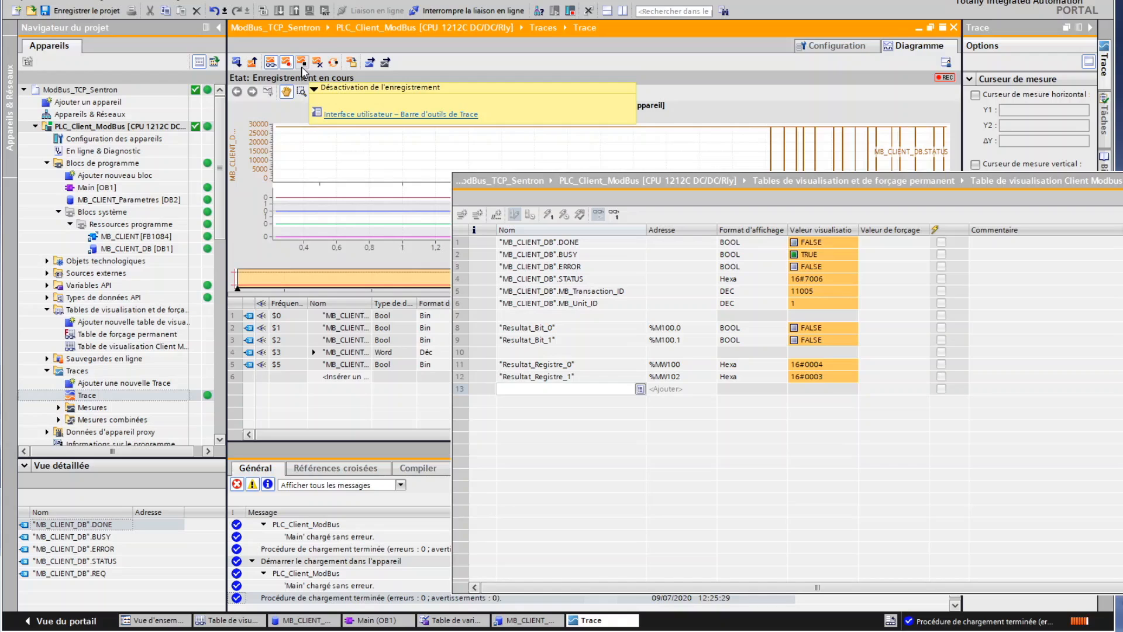
click(302, 69)
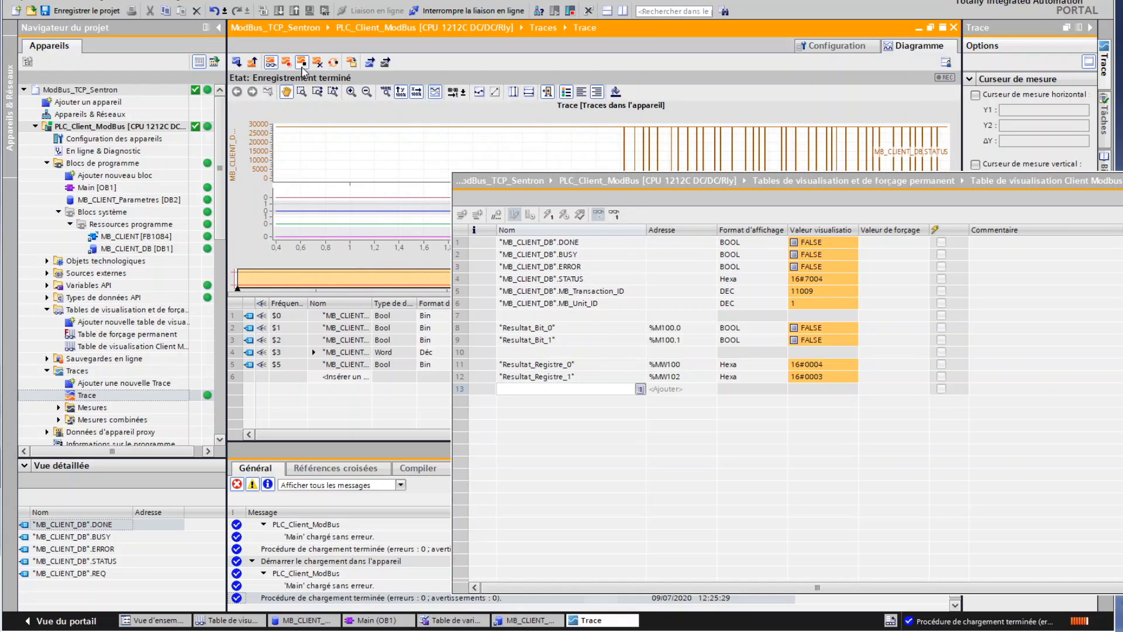
Step: Move the watch table clear of the trace diagram and narrow the displayed time range to the first few requests, up to about 280 ms
drag(632, 182, 686, 283)
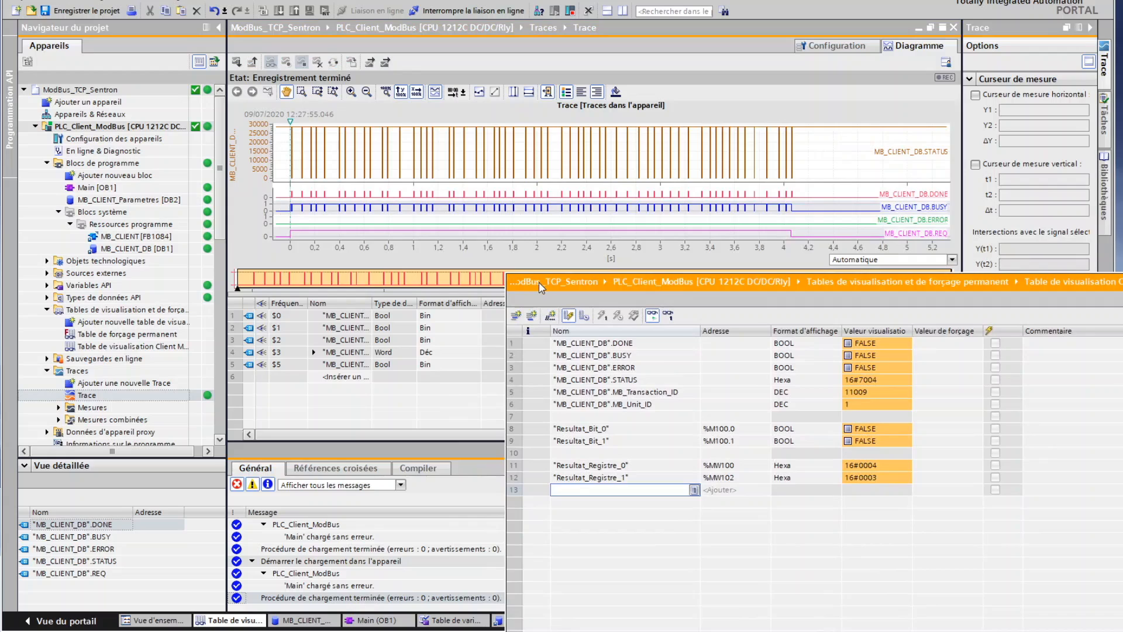
drag(538, 283, 542, 374)
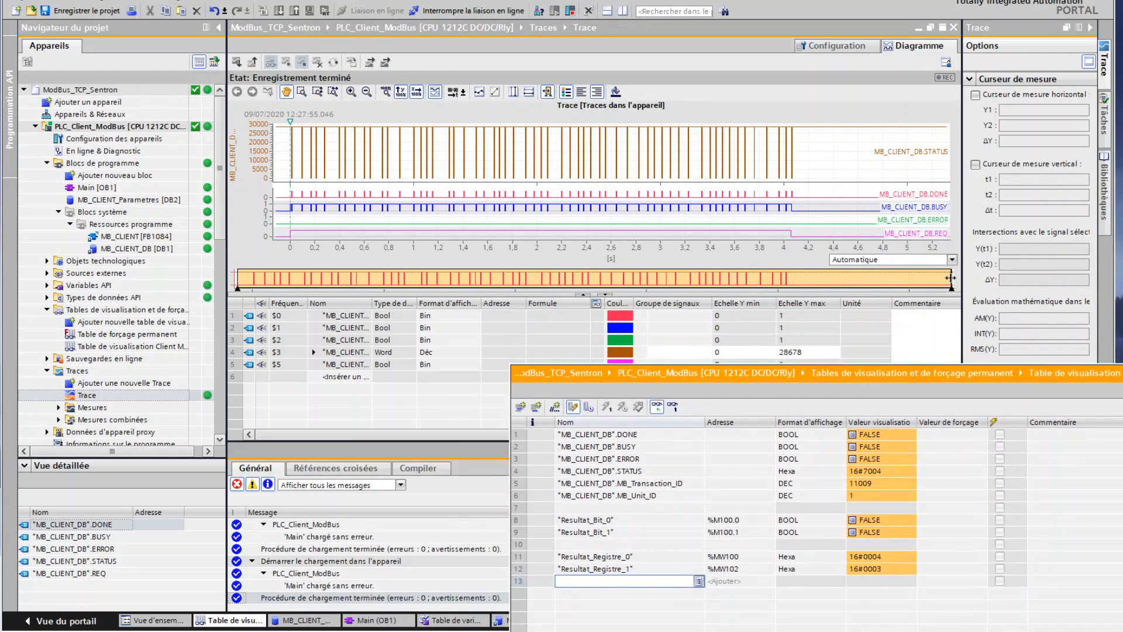
drag(951, 278, 289, 284)
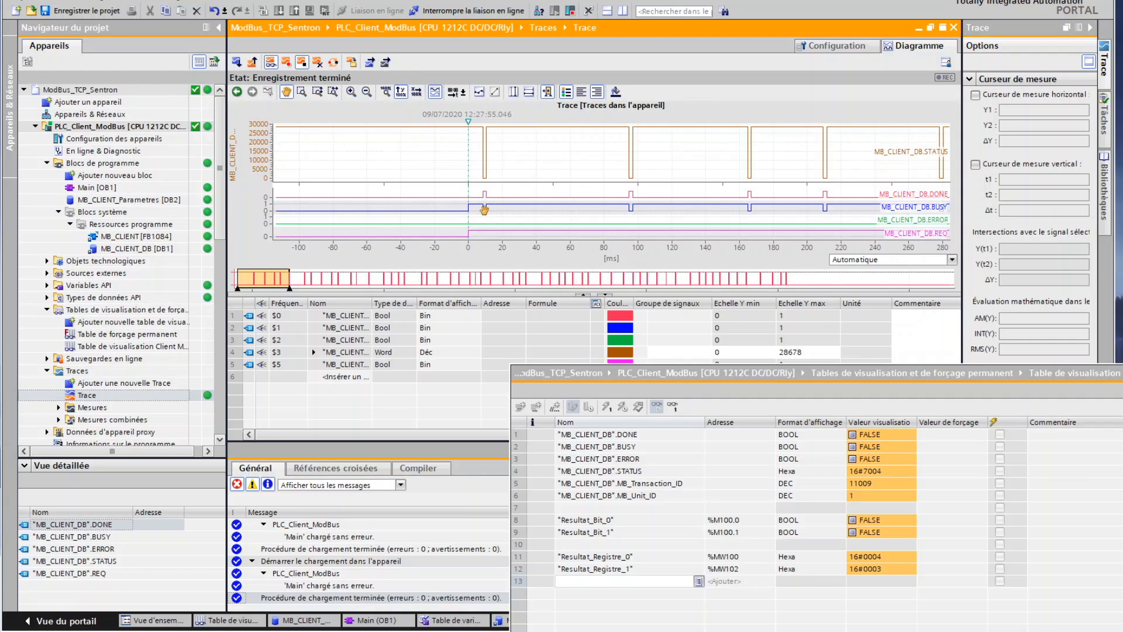
Step: Measure the time between the first two DONE pulses with vertical measuring cursors, t1 at about 10 ms and t2 at about 97 ms
click(513, 91)
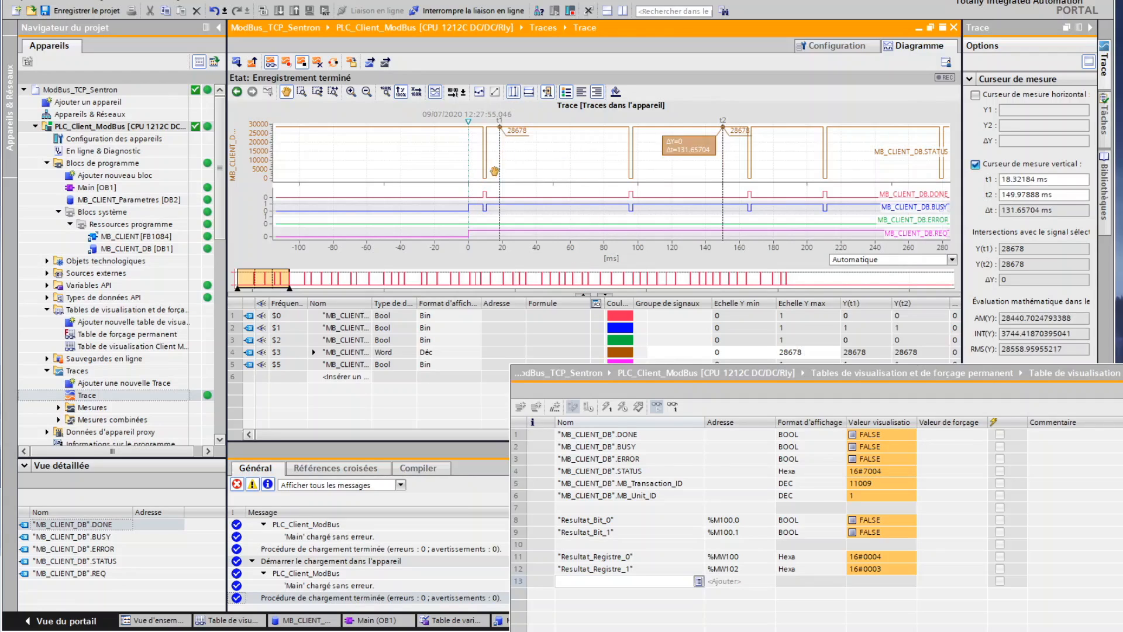
drag(501, 158, 485, 159)
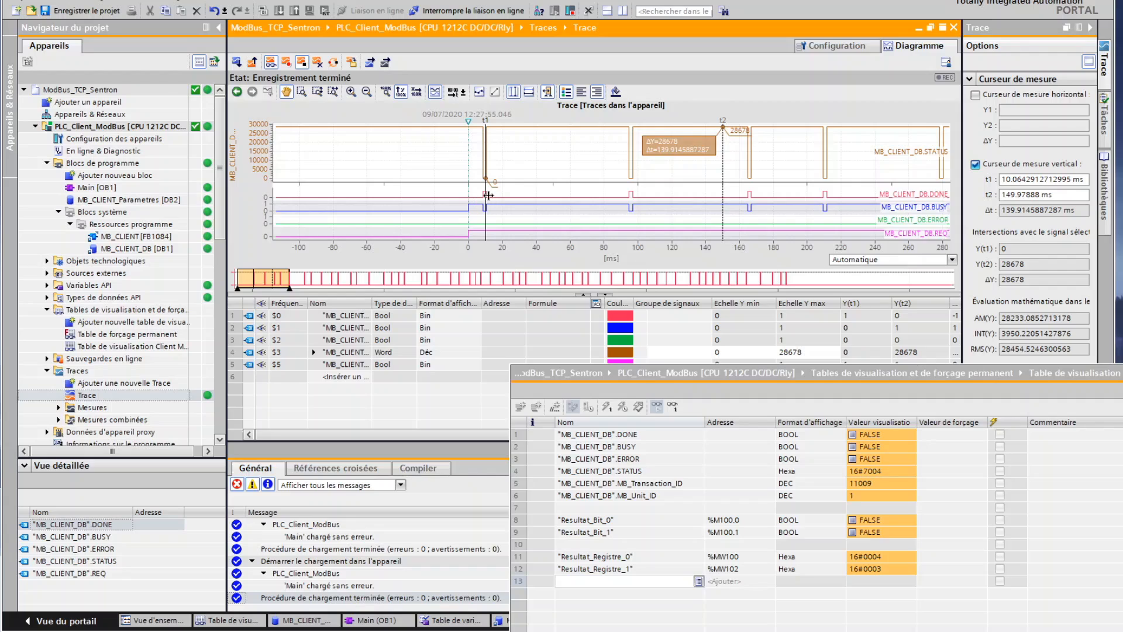
drag(724, 189, 633, 188)
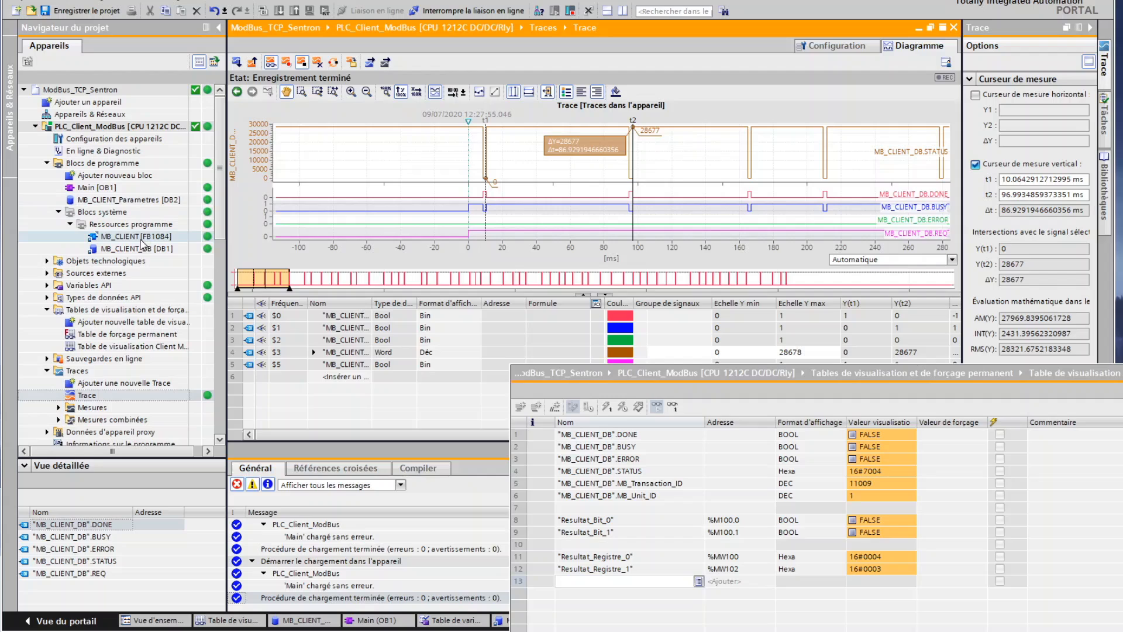
Step: Return to the Main block and review the Bouton_0 contact and the MB_CLIENT call in network 1
click(117, 188)
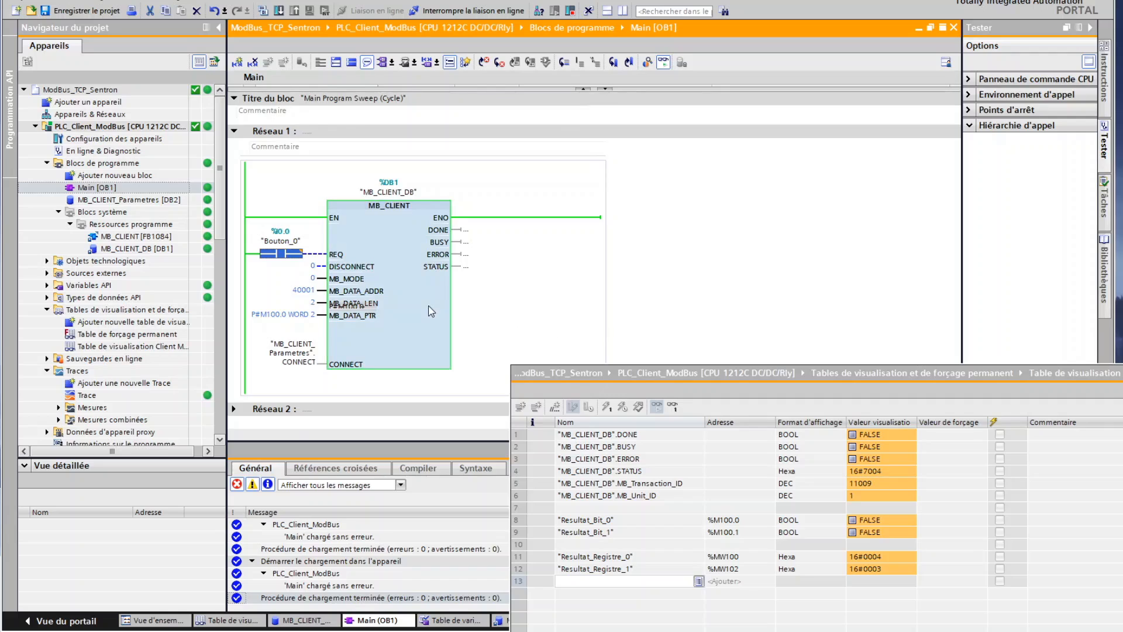
click(278, 261)
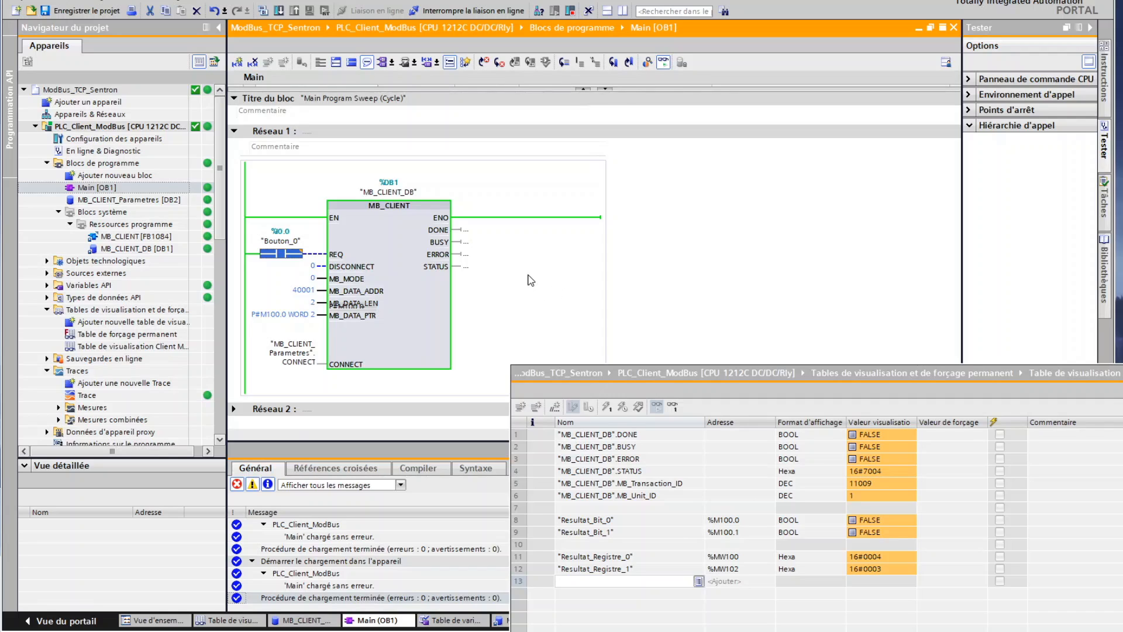
click(420, 252)
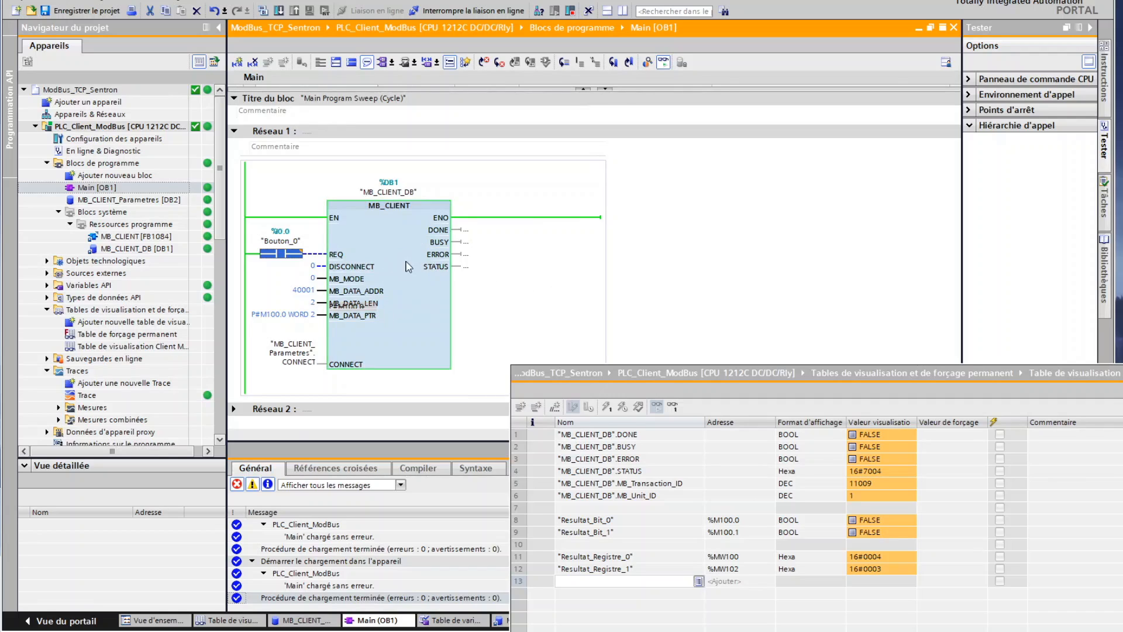
click(497, 264)
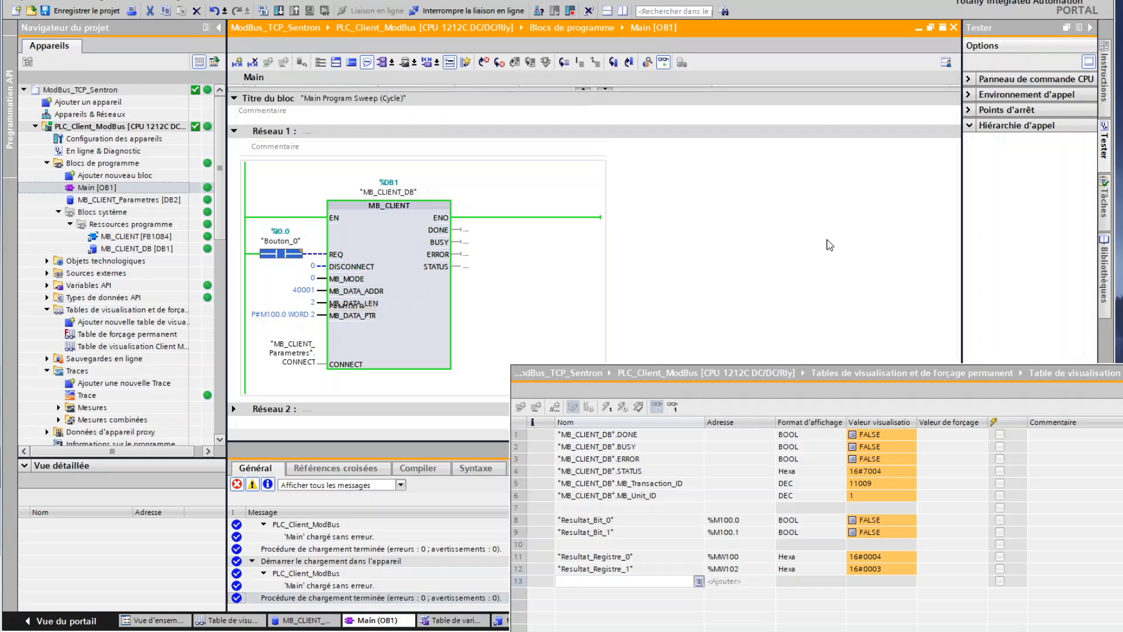